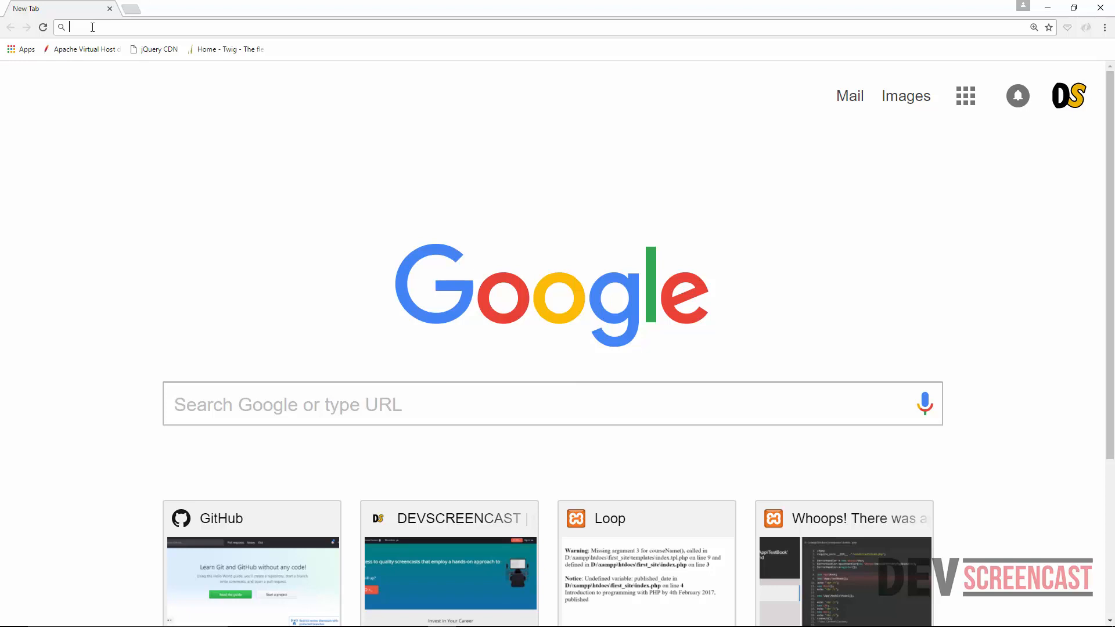
Step: Load the local sites localhost/first_site and localhost/composer in the browser
text(local)
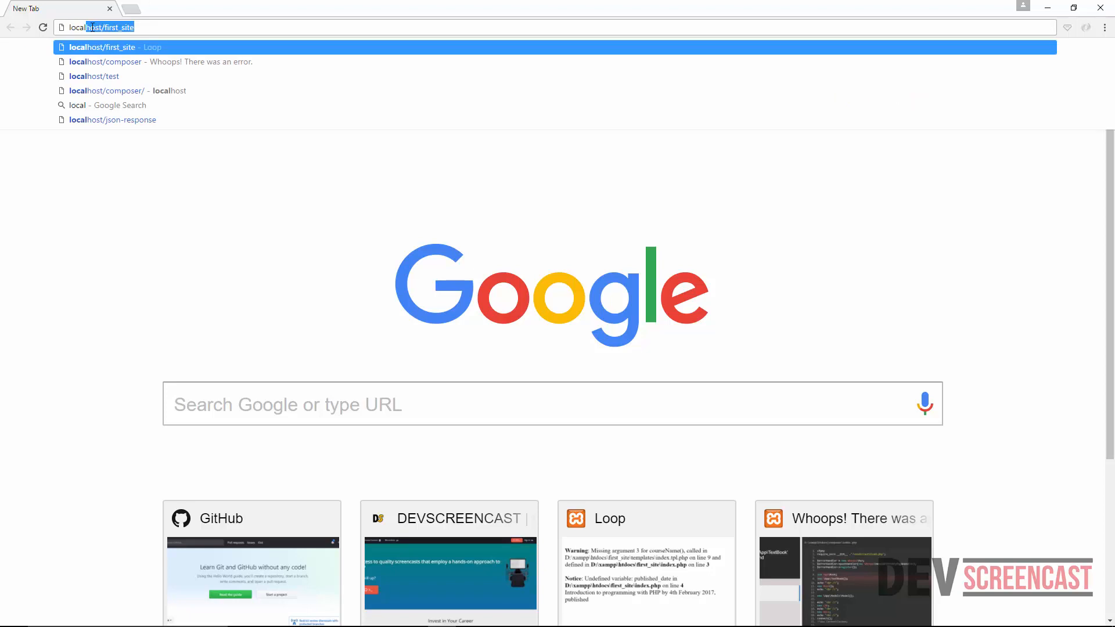
key(Right)
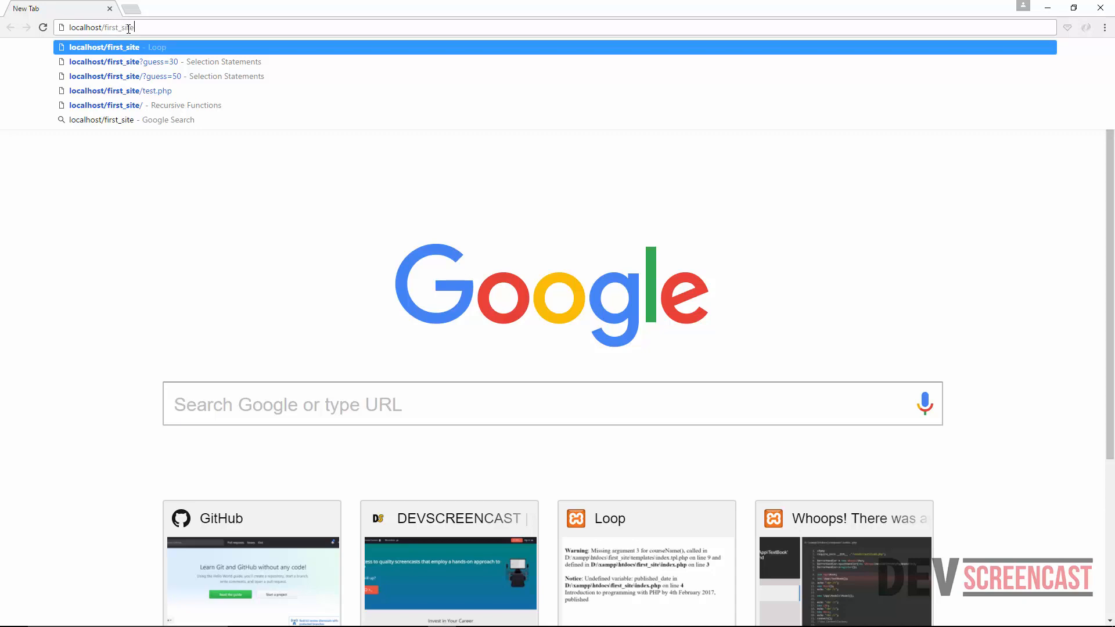
key(Return)
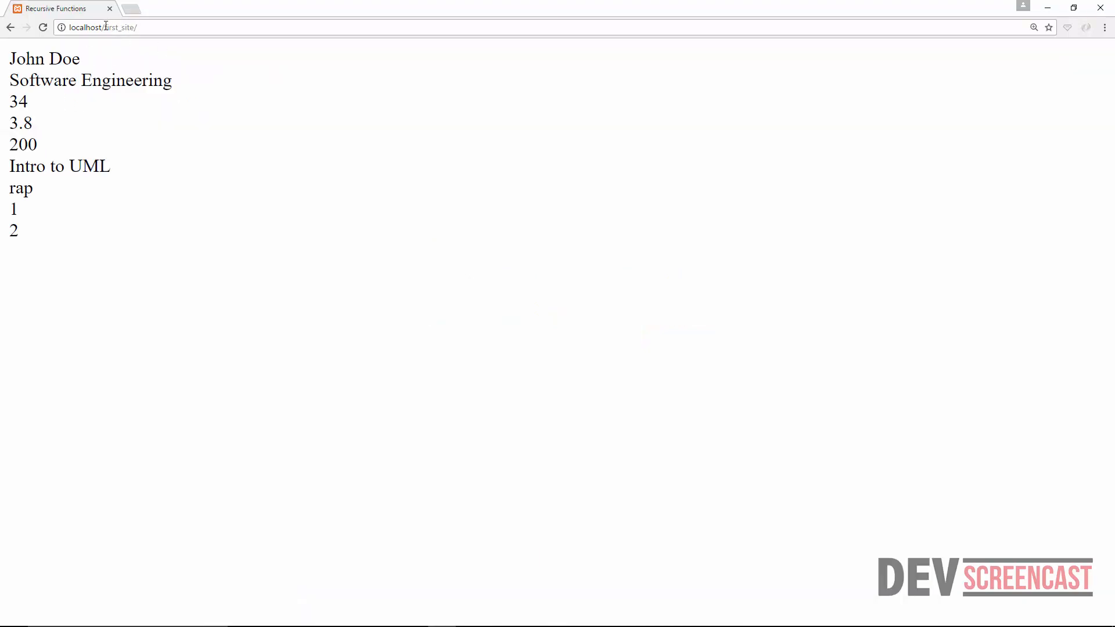
drag(106, 27, 142, 28)
text(compo)
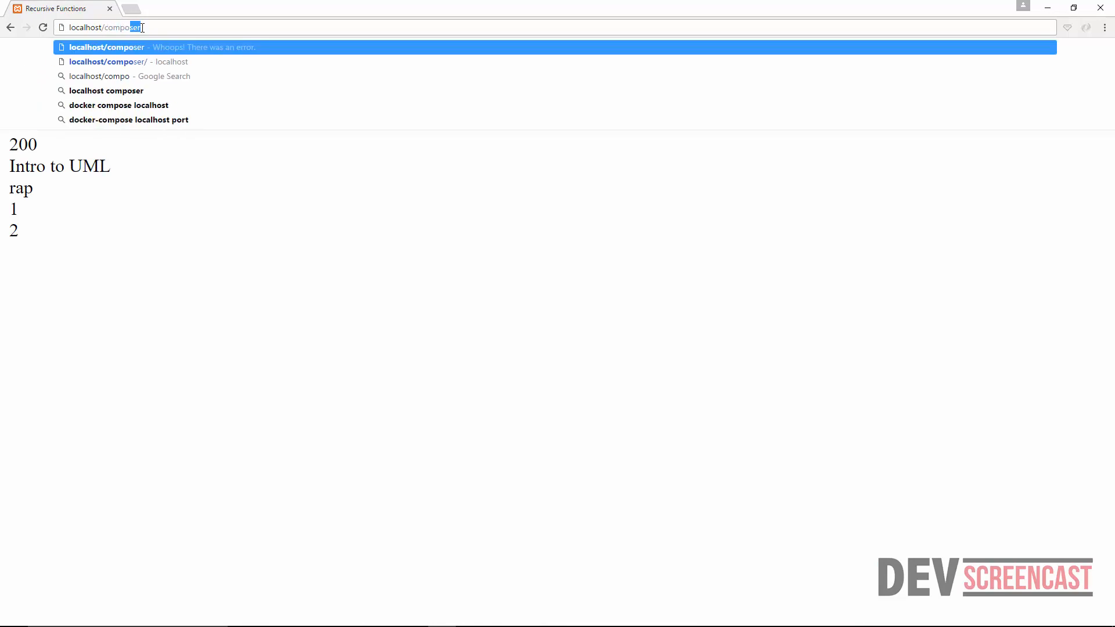
key(Return)
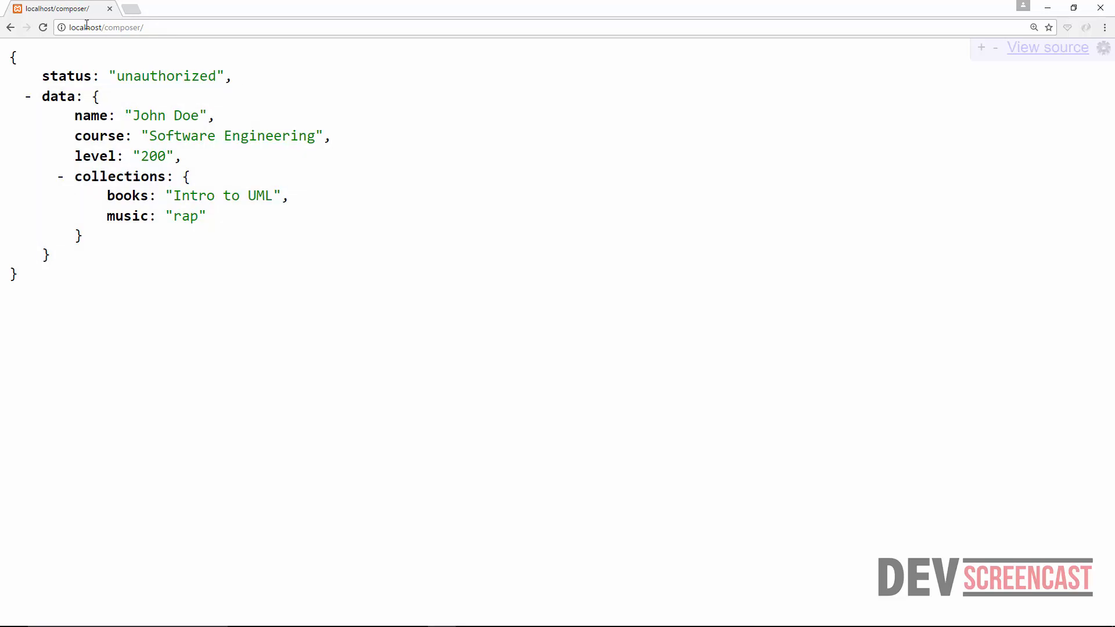
Step: Enter composer.local.com and replace it with local.learn.com as example custom domains in the browser address
click(106, 29)
text(composer)
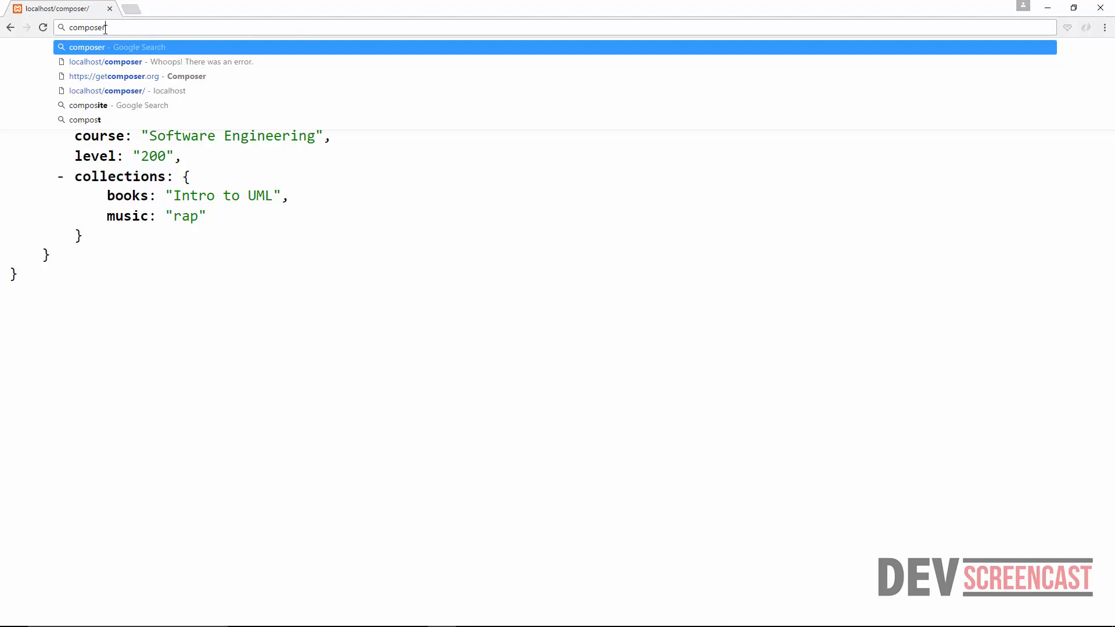
text(.local)
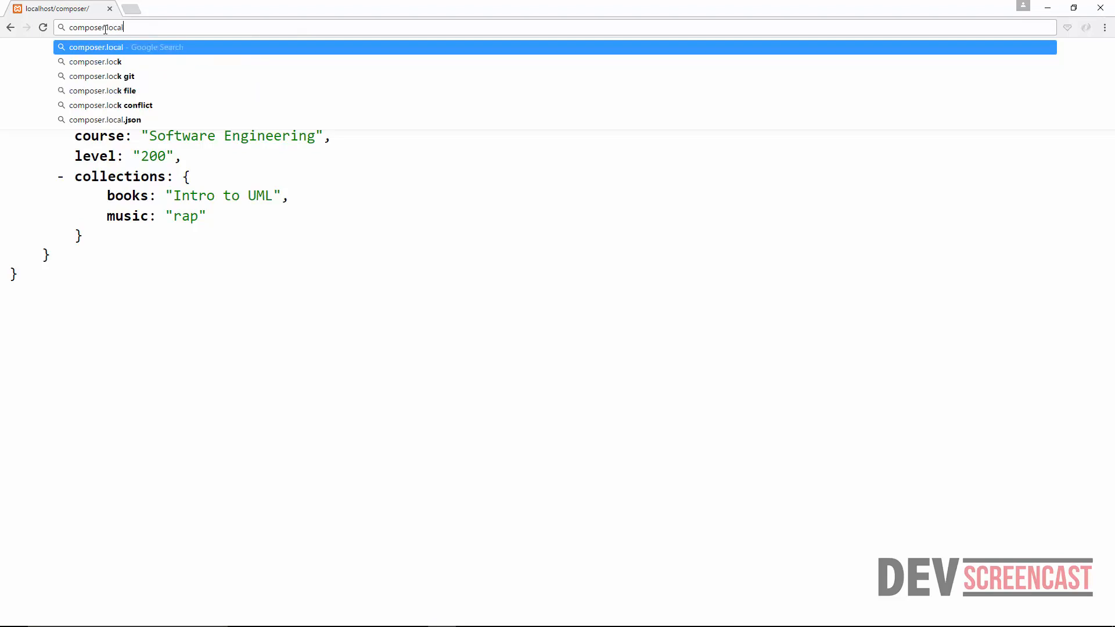
text(.com)
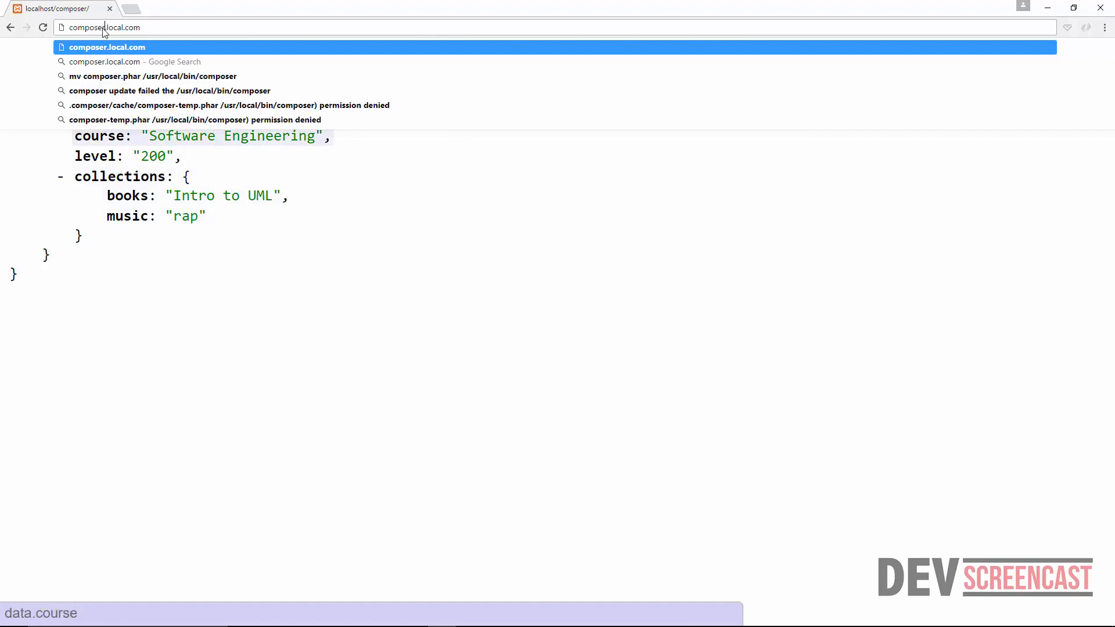
key(ctrl+a)
text(local.)
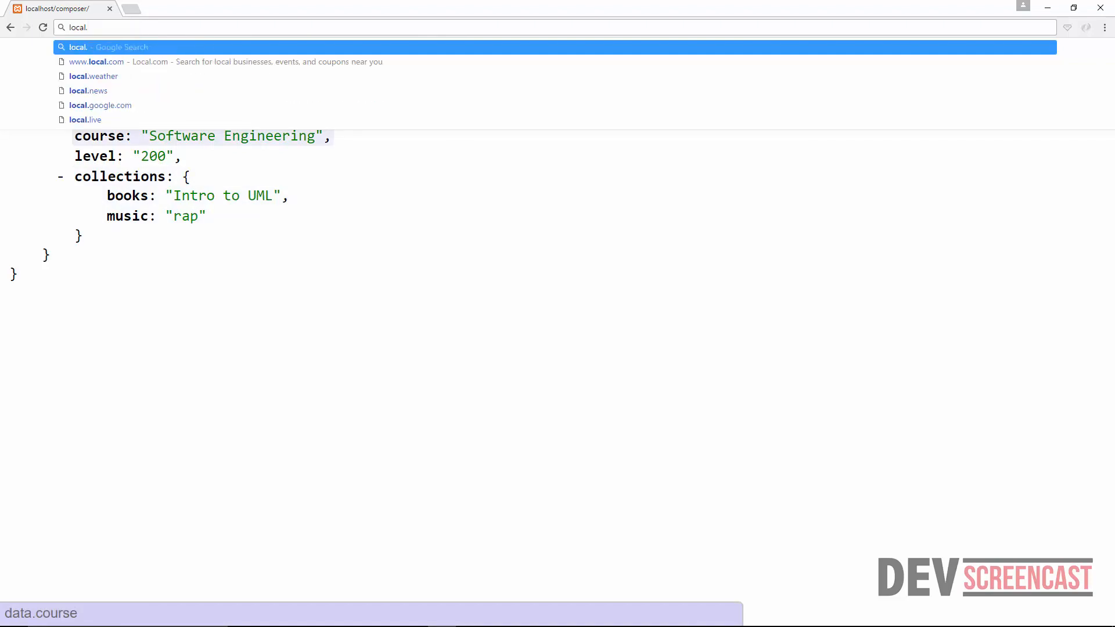
text(learn.com)
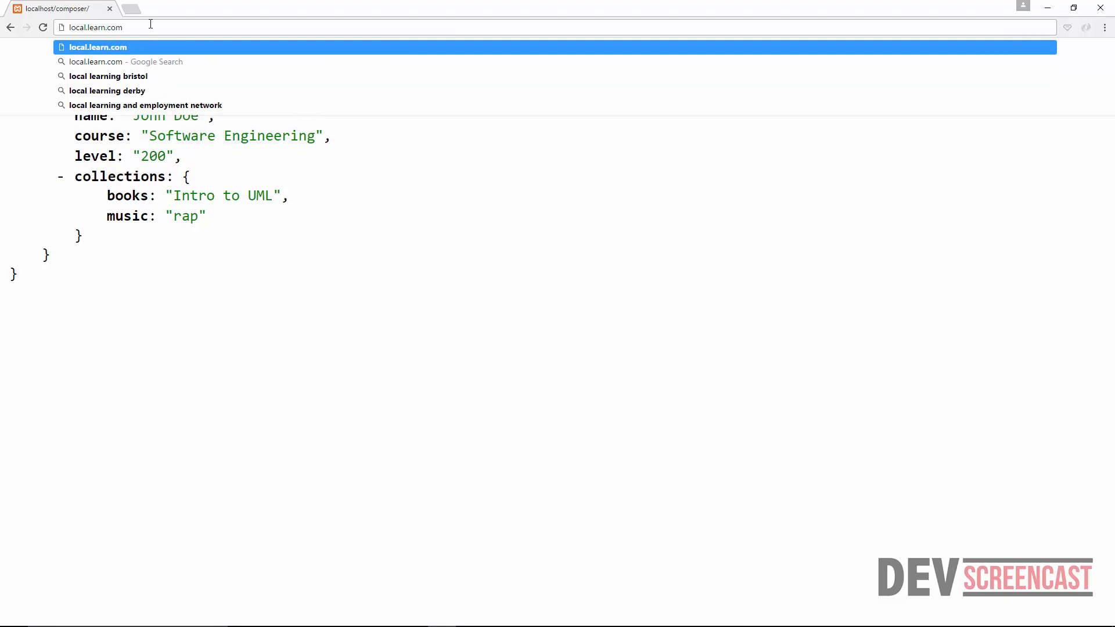
click(165, 52)
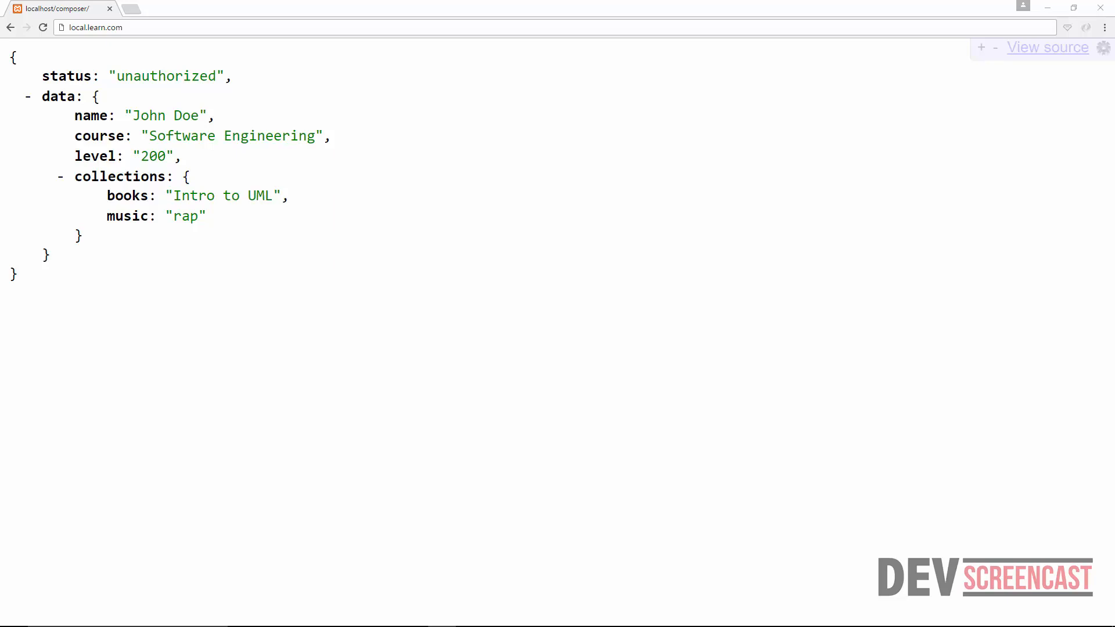
Step: Switch to File Explorer and open the xampp\apache\conf\extra folder on drive D
key(alt+Tab)
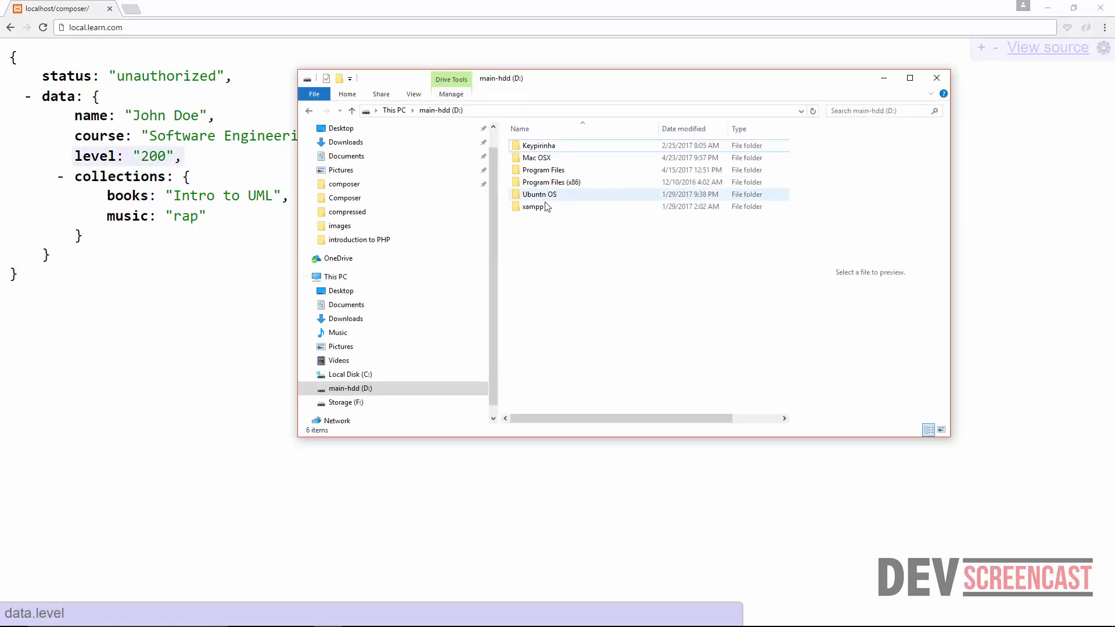
mouse_move(540, 213)
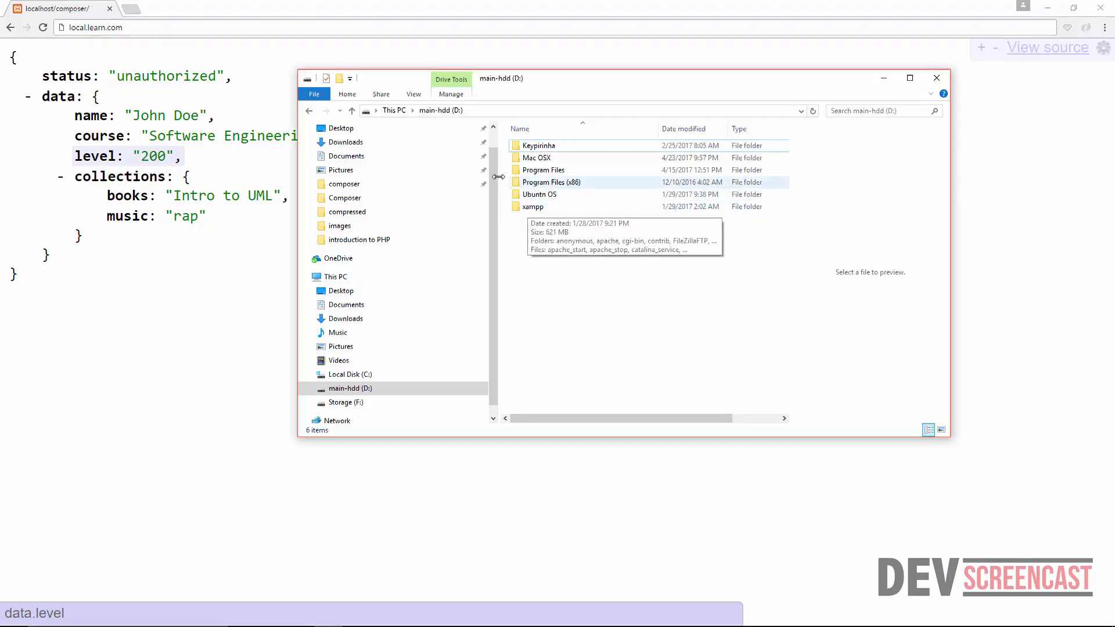
drag(498, 176, 446, 176)
double_click(479, 207)
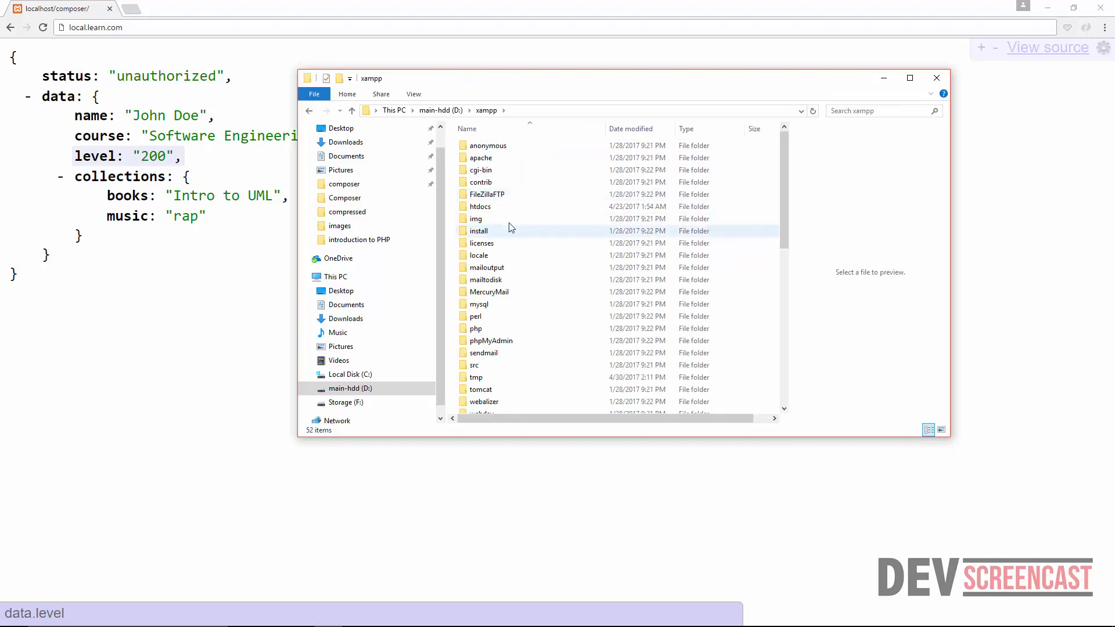
double_click(482, 160)
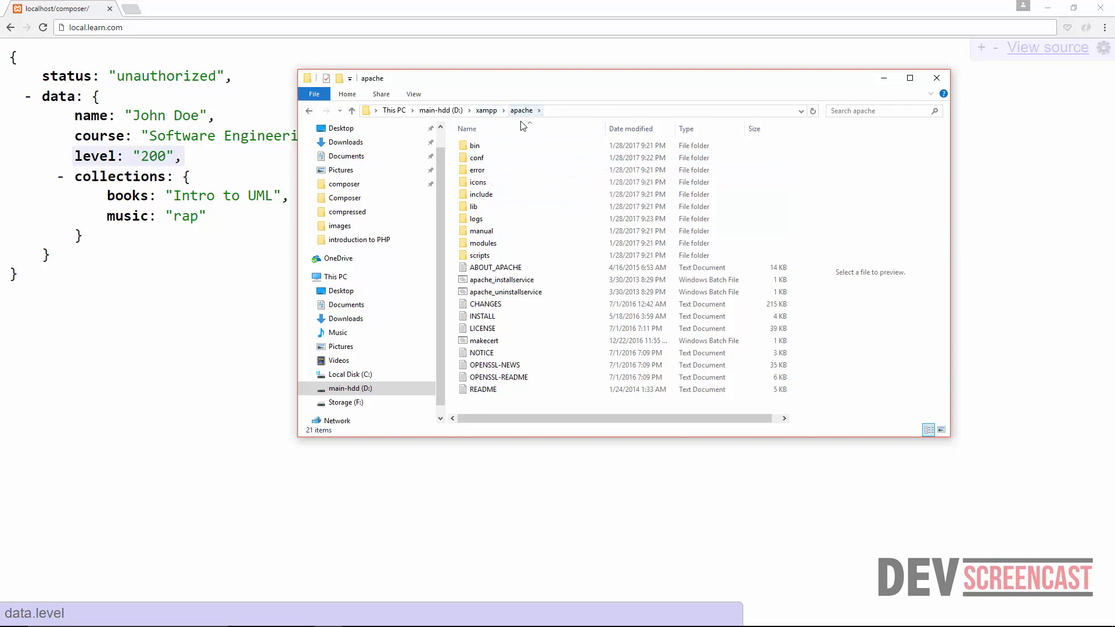
double_click(476, 159)
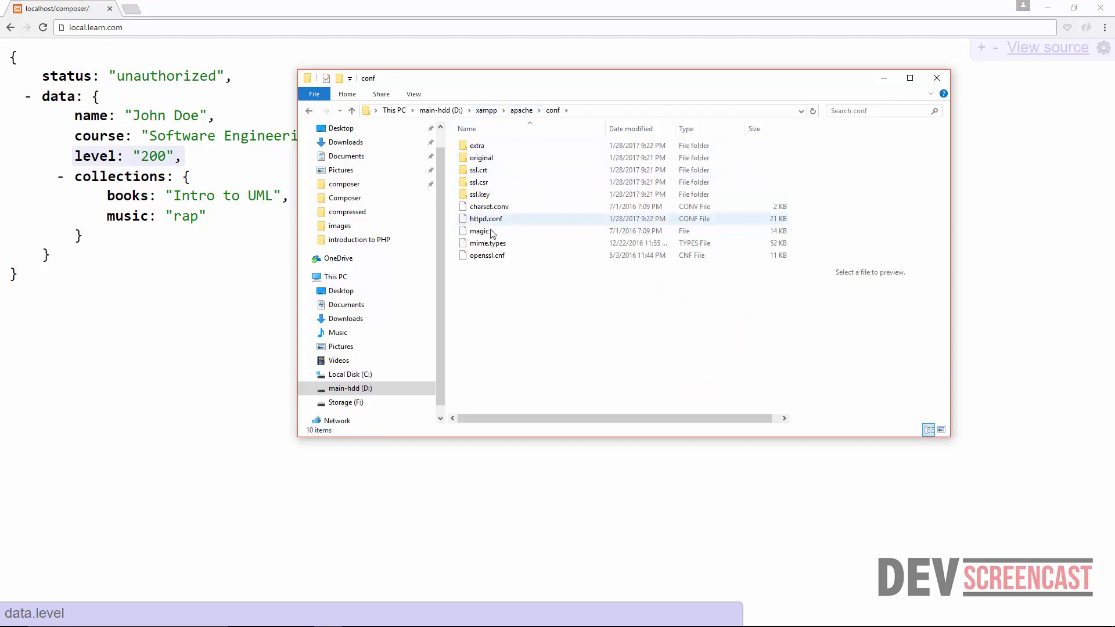
double_click(477, 146)
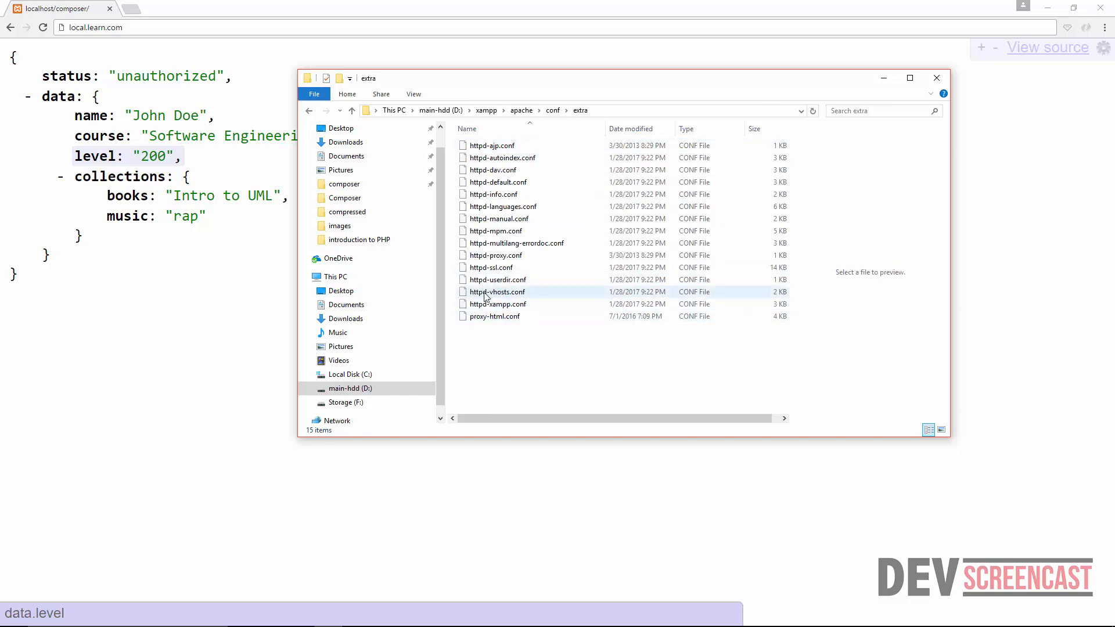
Step: Open httpd-vhosts.conf for editing in Notepad++
click(526, 293)
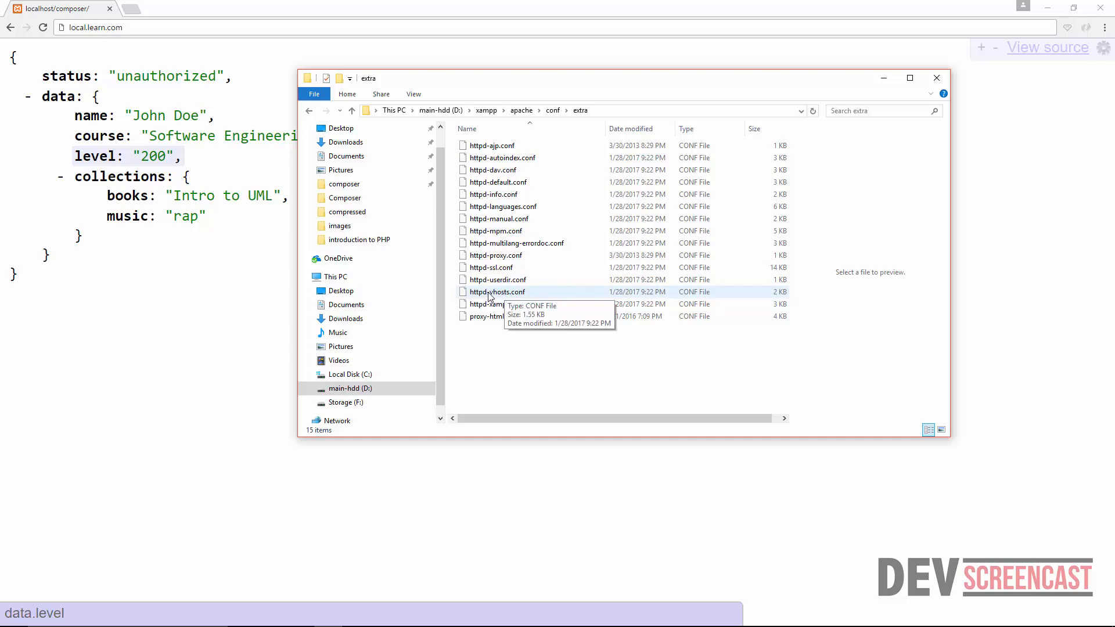
right_click(498, 296)
click(549, 315)
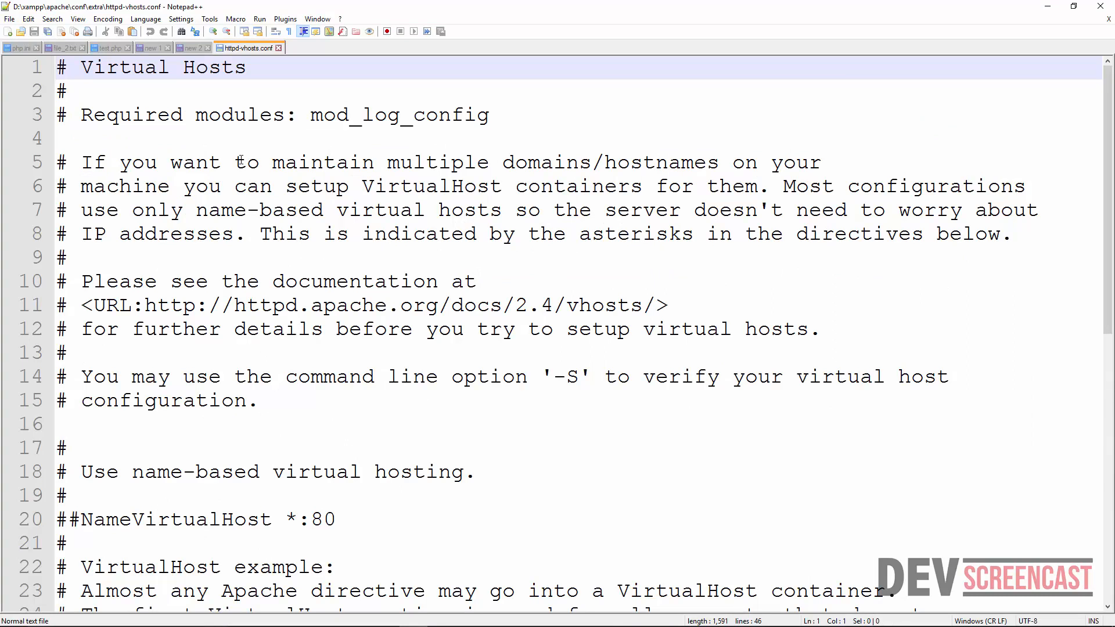
Step: Copy the second commented VirtualHost example to the end of the file and uncomment the copy's opening and closing tags
scroll(268, 163, down, 5)
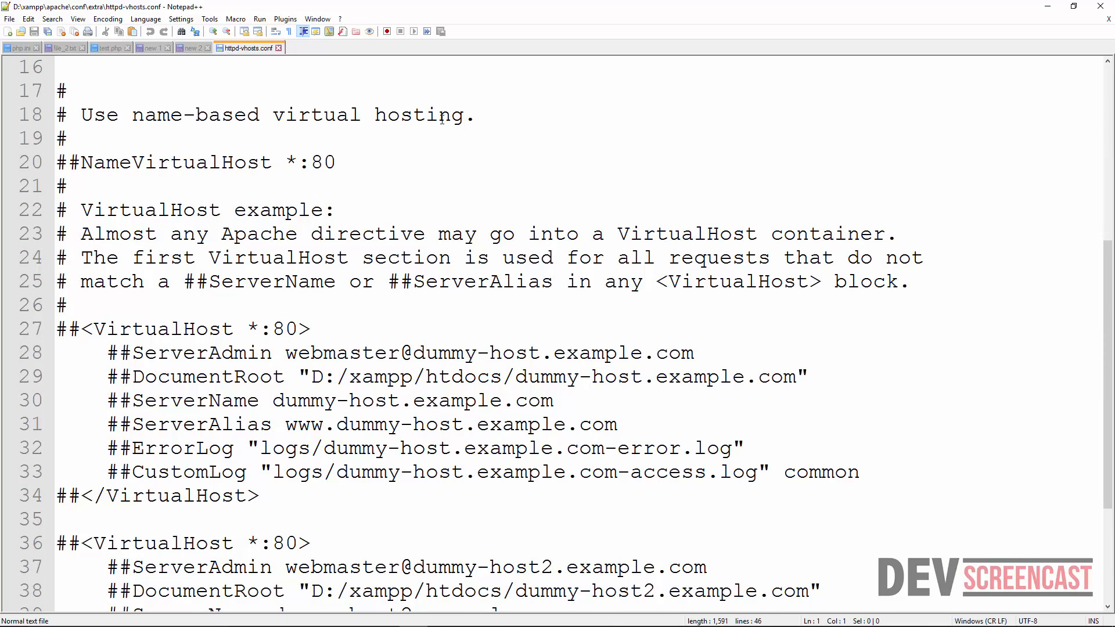
scroll(223, 194, down, 2)
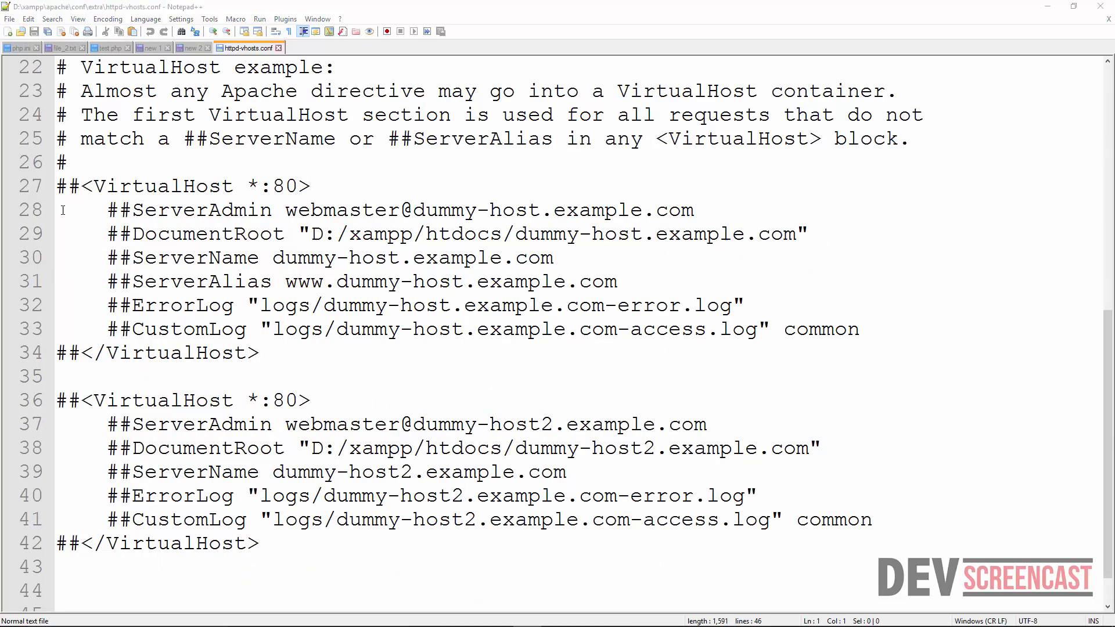
drag(272, 549, 81, 376)
scroll(177, 476, down, 1)
key(ctrl+c)
click(56, 566)
key(ctrl+v)
key(Delete)
drag(81, 520, 56, 520)
key(Delete)
click(222, 472)
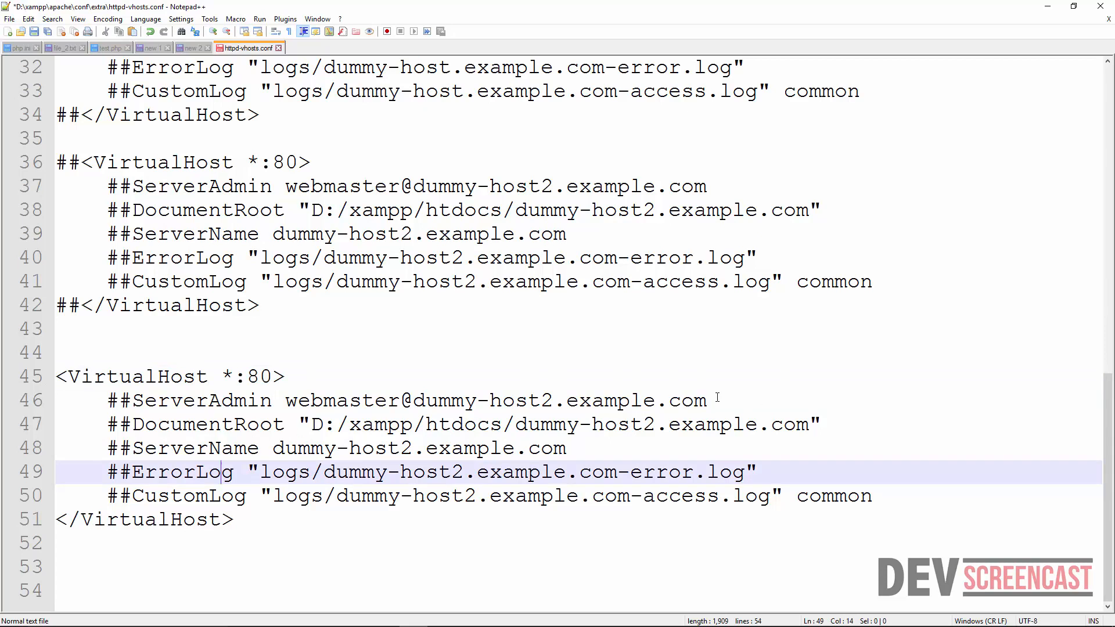
Step: Delete the ServerAdmin, ErrorLog and CustomLog directives from the copied VirtualHost block
drag(717, 400, 92, 400)
key(Delete)
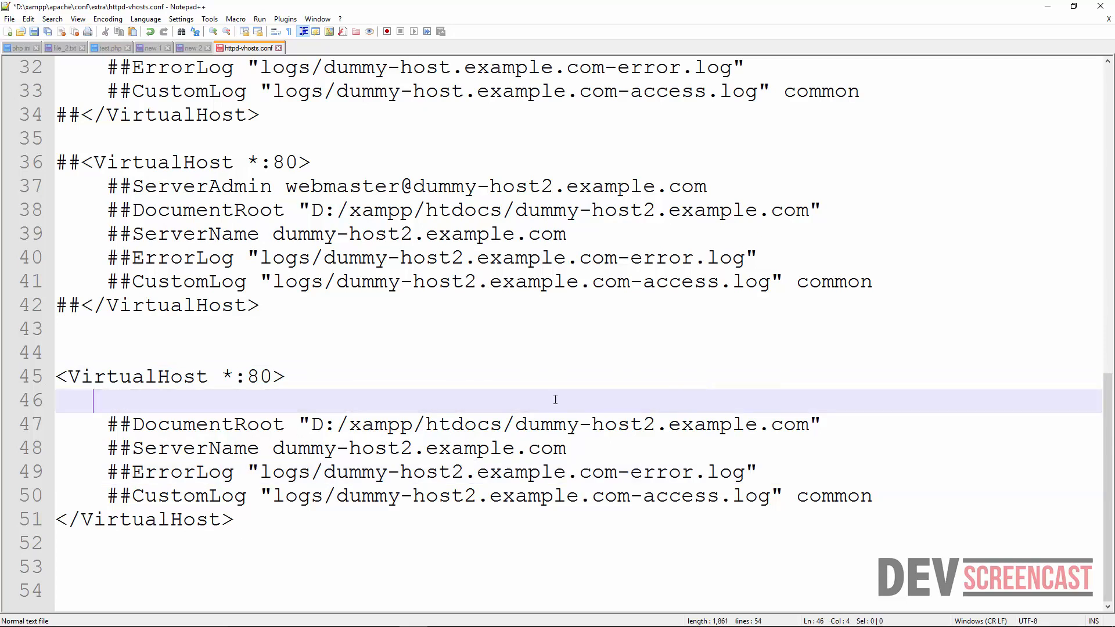
key(BackSpace)
drag(107, 472, 894, 492)
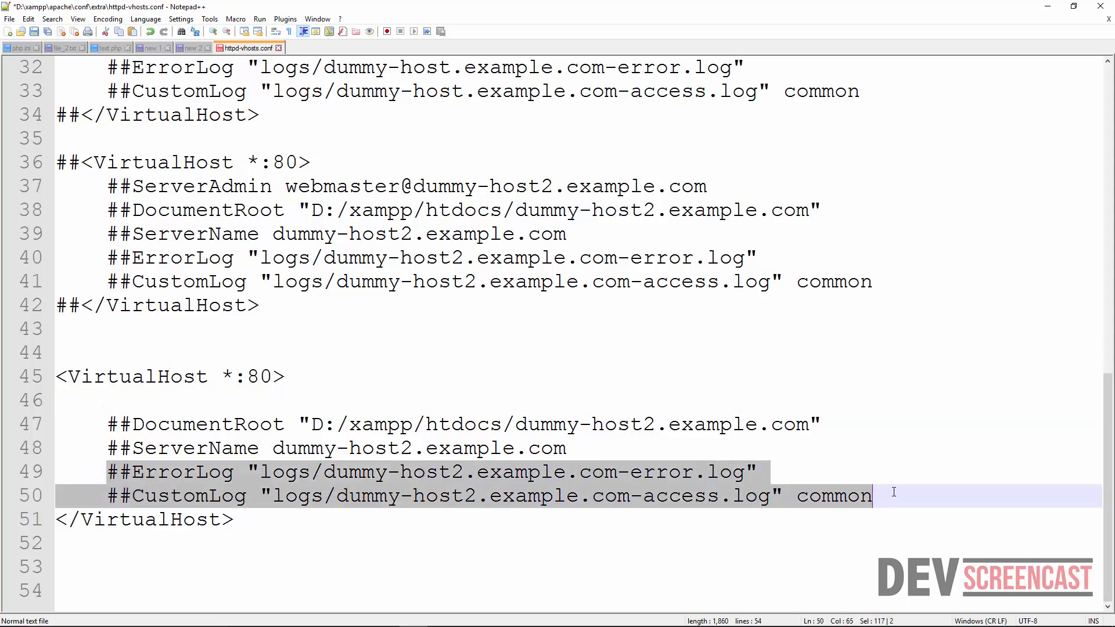
key(Delete)
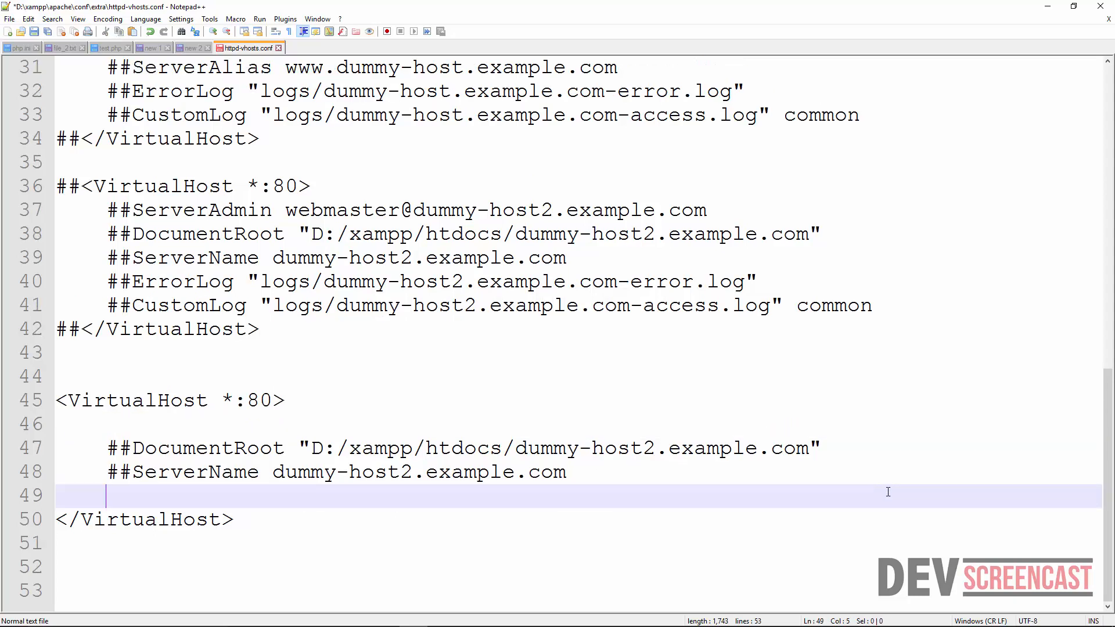
key(BackSpace)
Step: Uncomment the DocumentRoot and ServerName directives in the new VirtualHost block and remove its blank lines
click(132, 447)
key(BackSpace)
key(BackSpace)
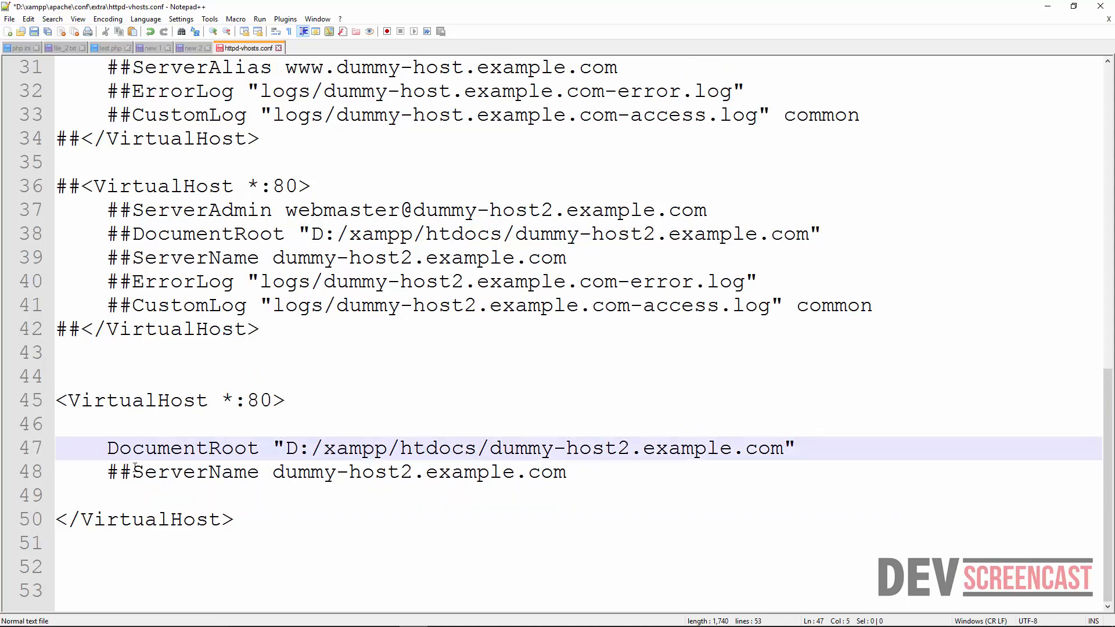
drag(108, 471, 133, 471)
key(Delete)
key(Down)
key(BackSpace)
key(BackSpace)
key(BackSpace)
key(BackSpace)
click(55, 424)
key(Delete)
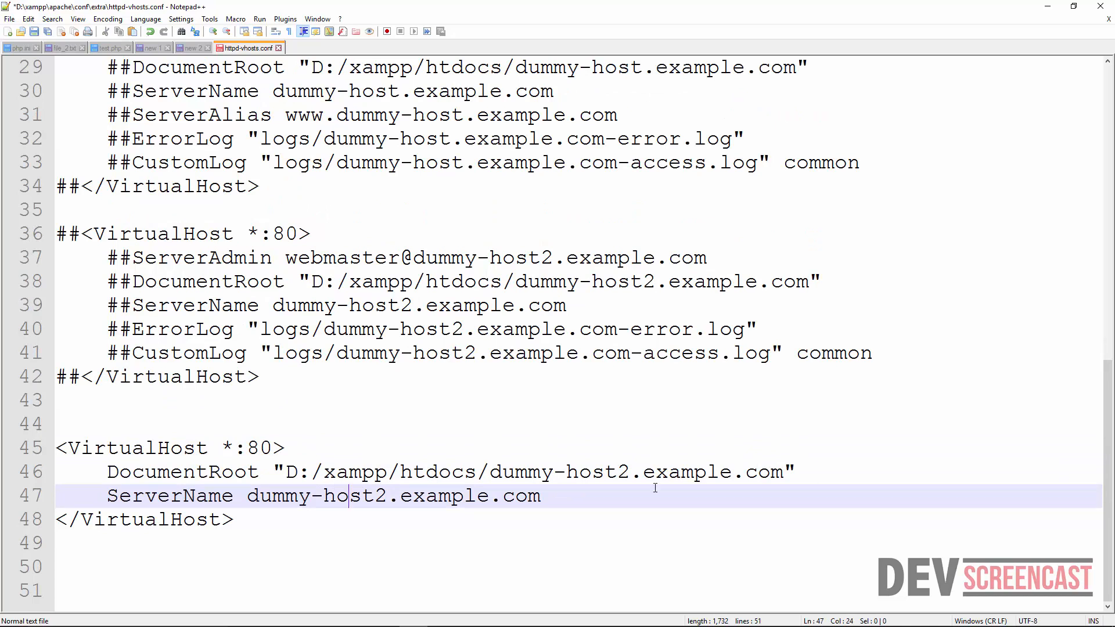
Step: Set the new VirtualHost block's ServerName to local.learnphp.dev
drag(247, 495, 542, 499)
text(local)
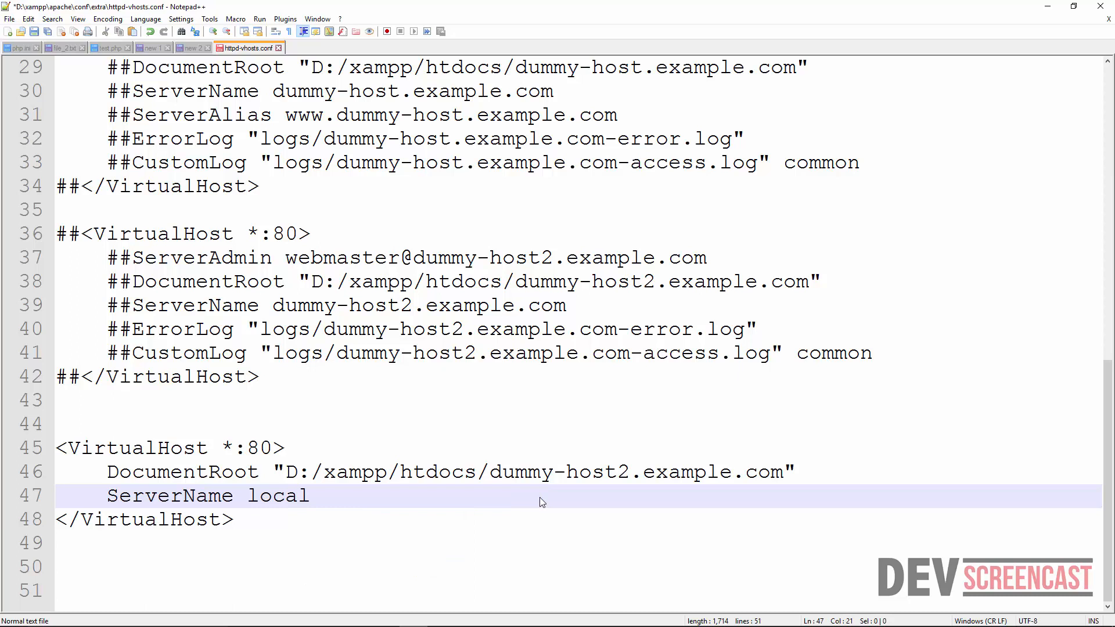
text(.learnphp.de)
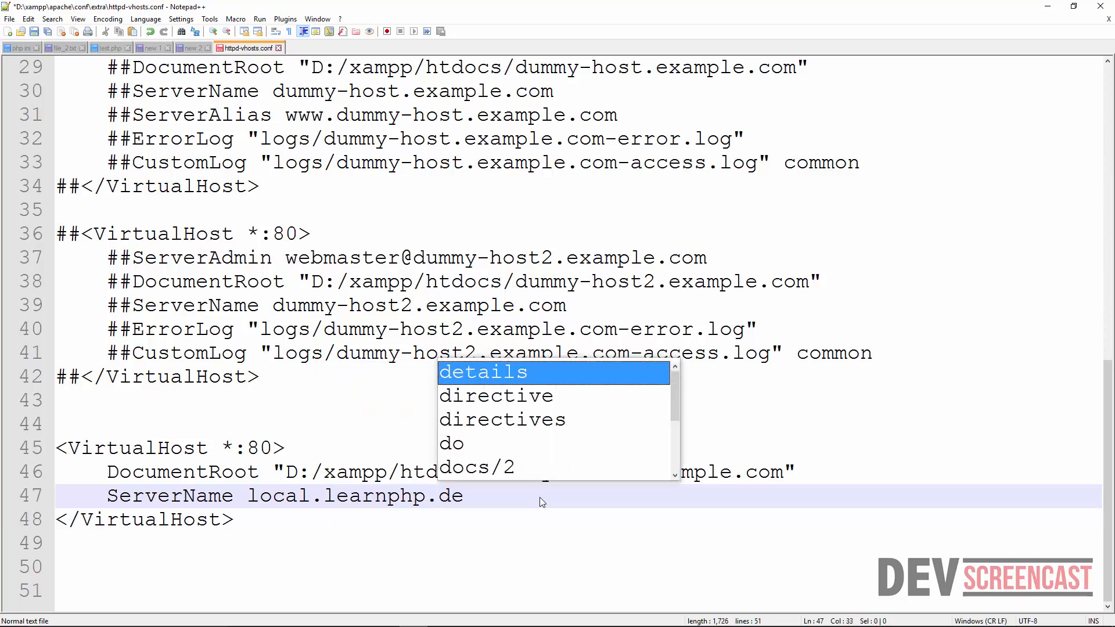
text(v)
key(Up)
key(Up)
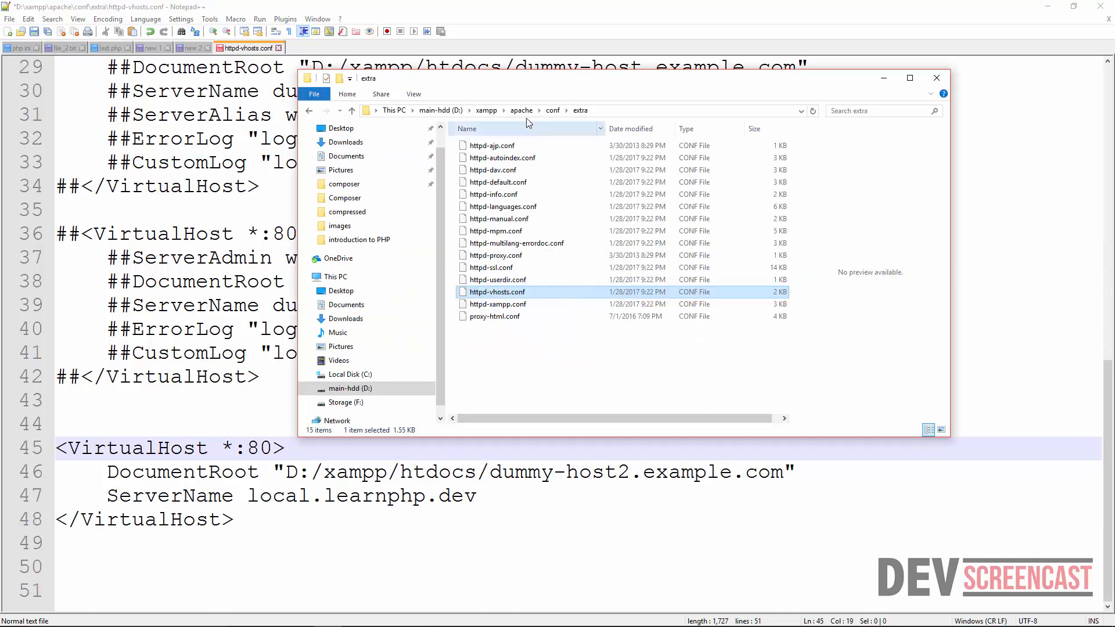
Step: Browse to the D:\xampp\htdocs\first_site folder in File Explorer and copy its address as text
click(488, 111)
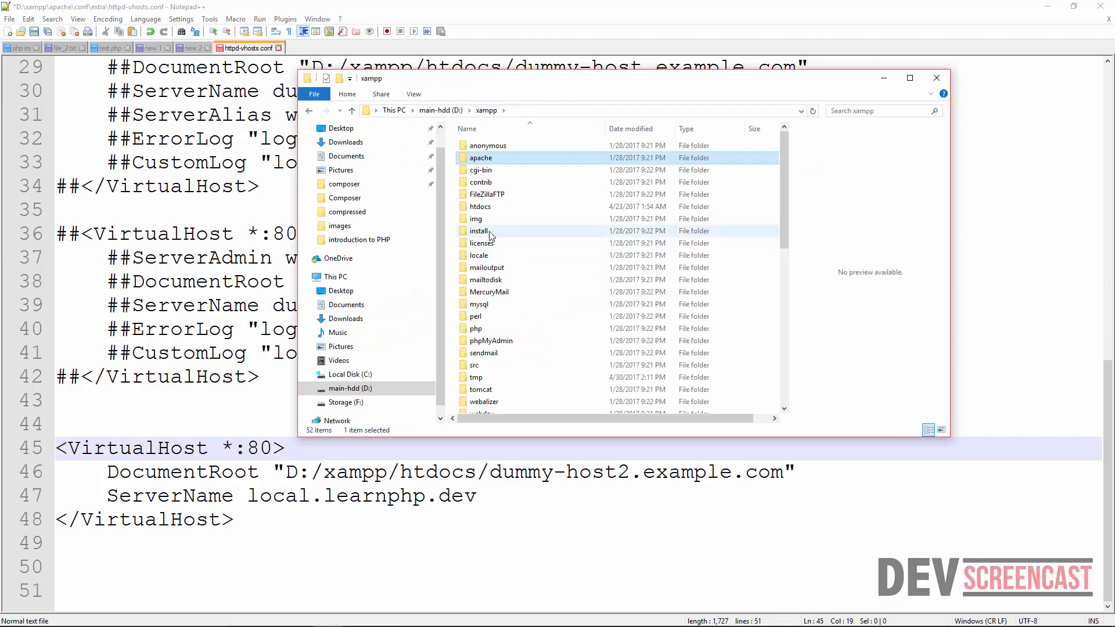
double_click(491, 208)
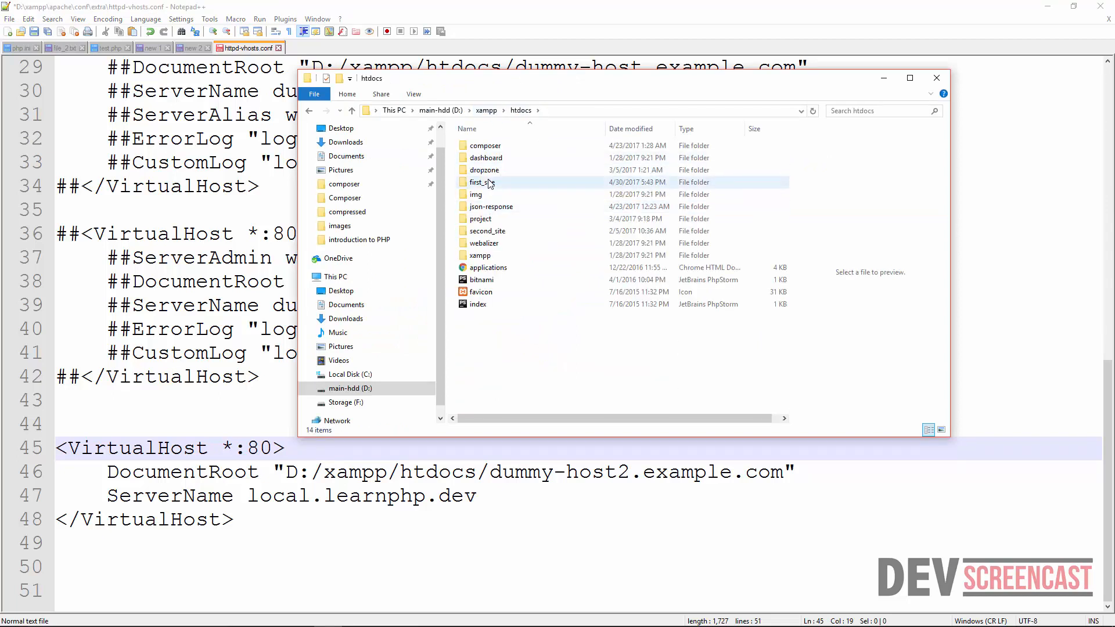
click(475, 185)
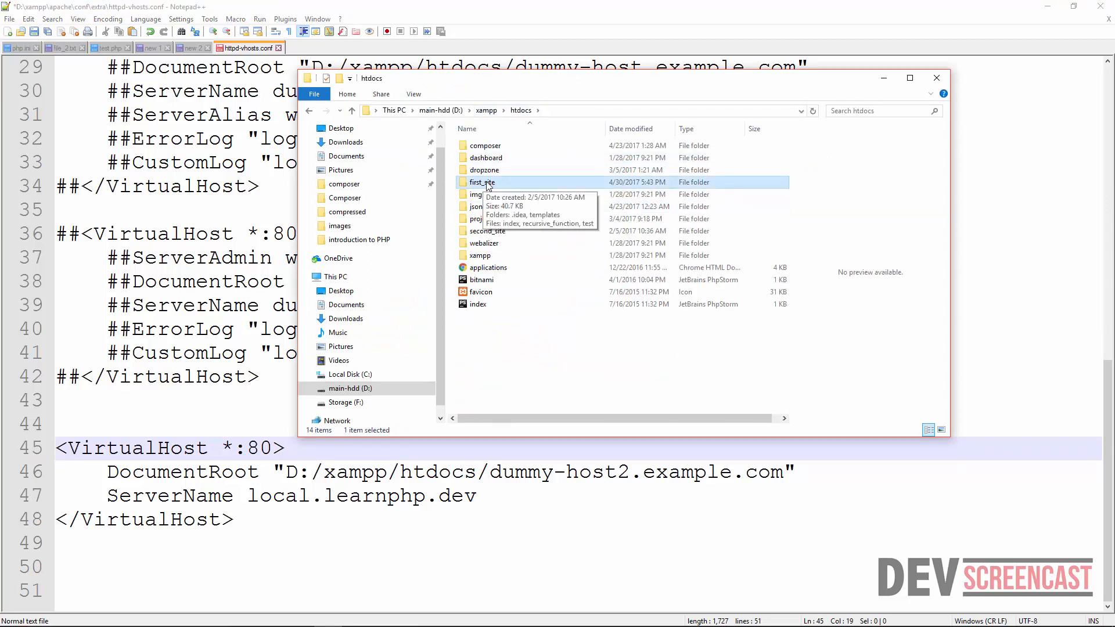
click(488, 184)
double_click(463, 185)
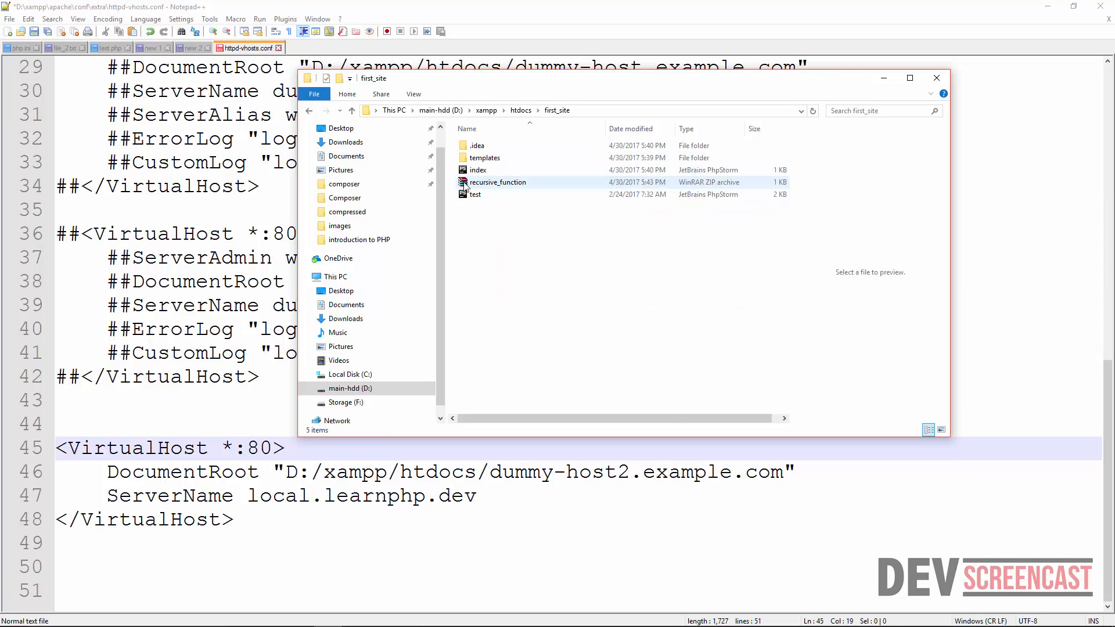
key(Down)
right_click(578, 113)
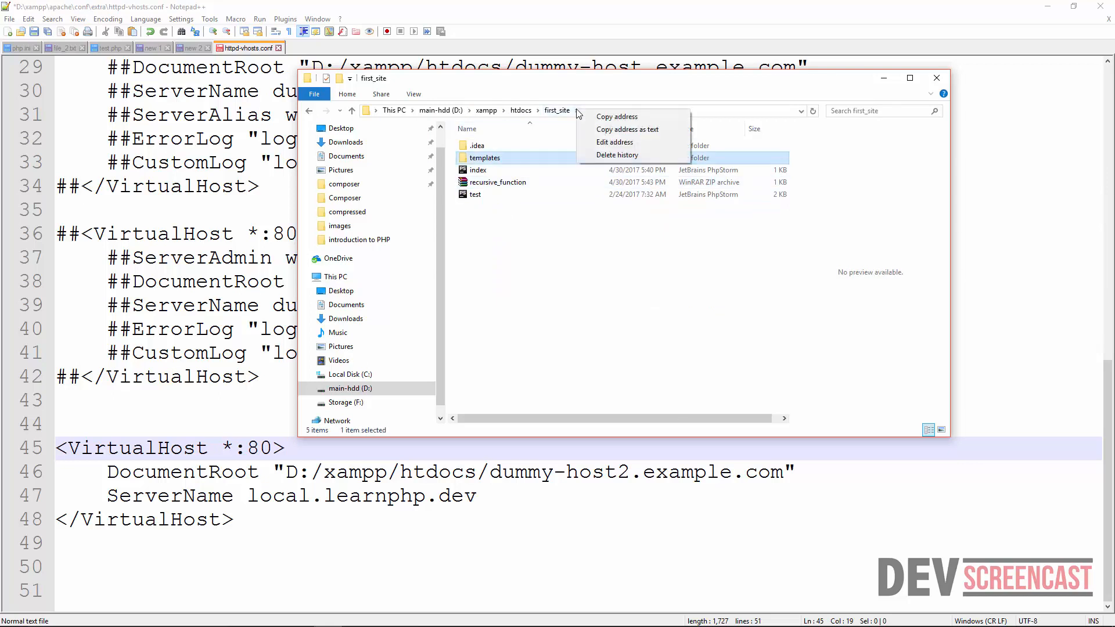
click(637, 131)
Step: In Notepad++, set the new VirtualHost block's DocumentRoot to "D:/xampp/htdocs/first_site" using forward slashes and save the file
click(221, 329)
drag(787, 473, 310, 473)
key(ctrl+v)
text(/)
drag(401, 473, 387, 473)
text(/)
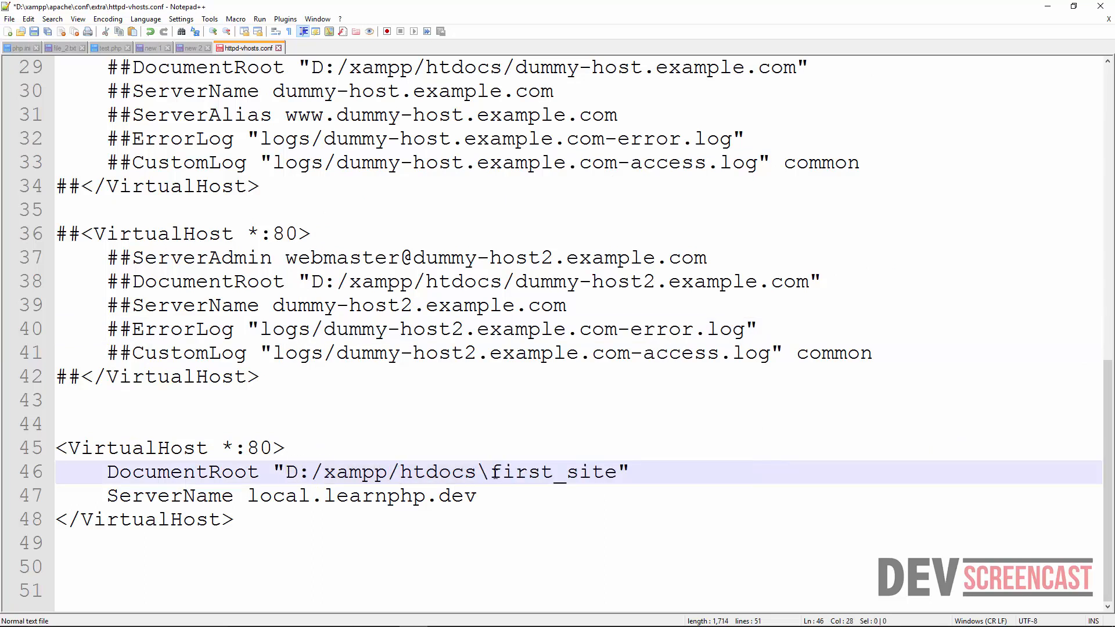
drag(491, 474, 476, 473)
text(/)
click(387, 435)
key(ctrl+s)
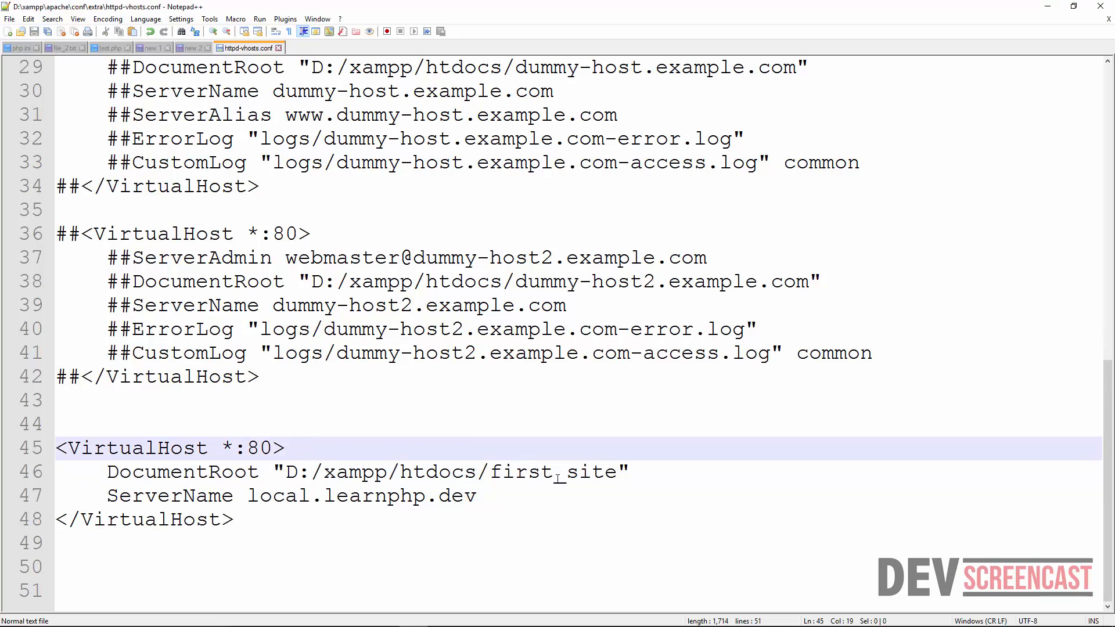
click(568, 472)
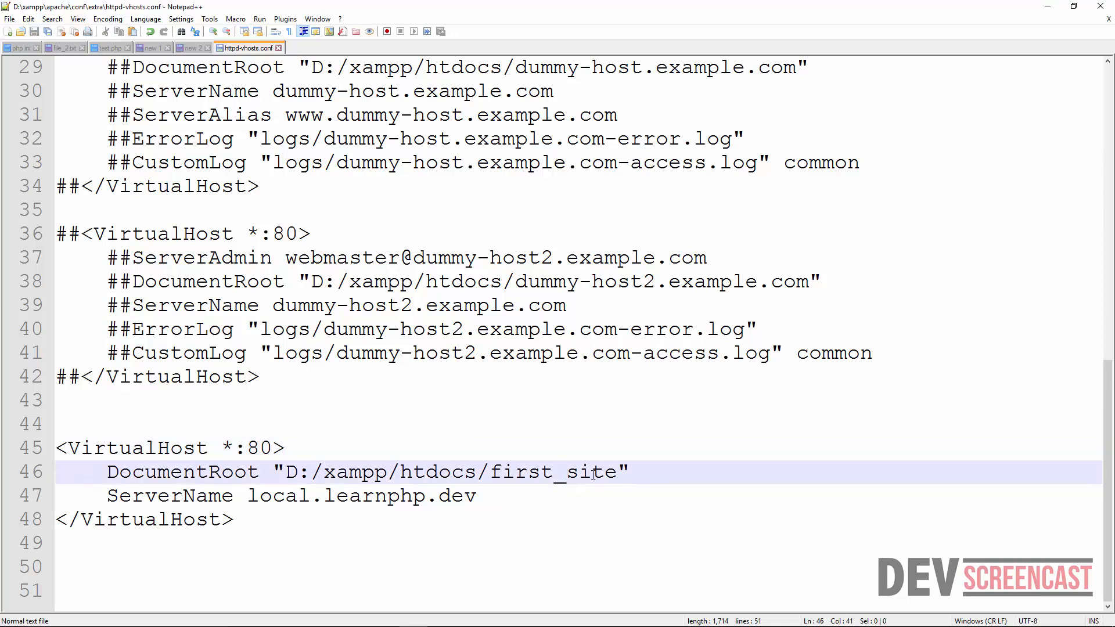
double_click(593, 474)
click(590, 474)
click(579, 473)
click(502, 497)
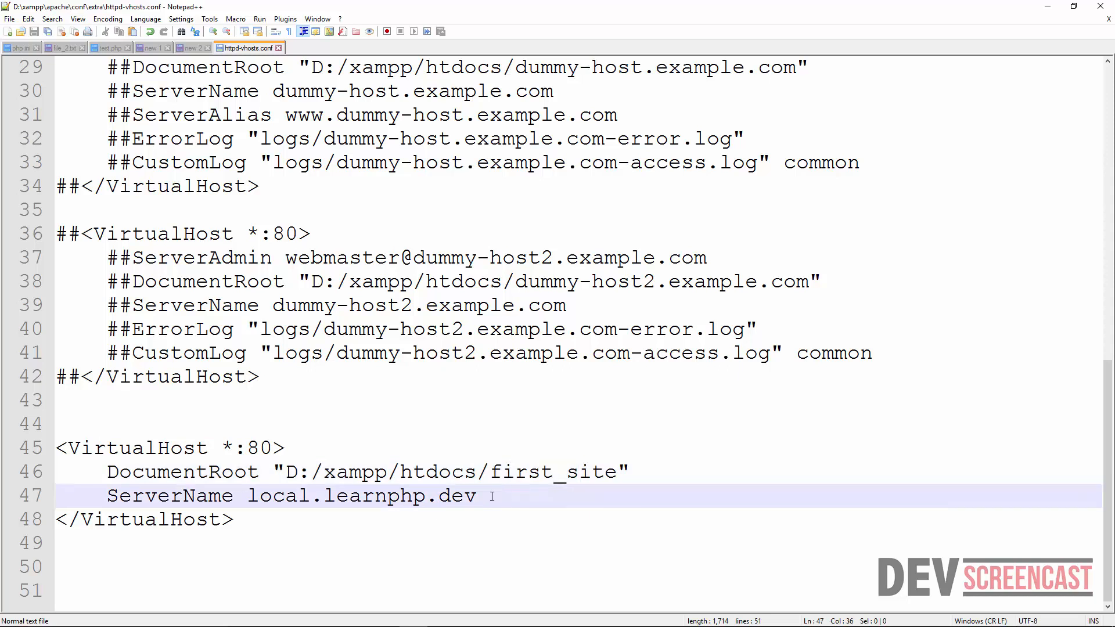
key(Up)
key(Up)
key(Up)
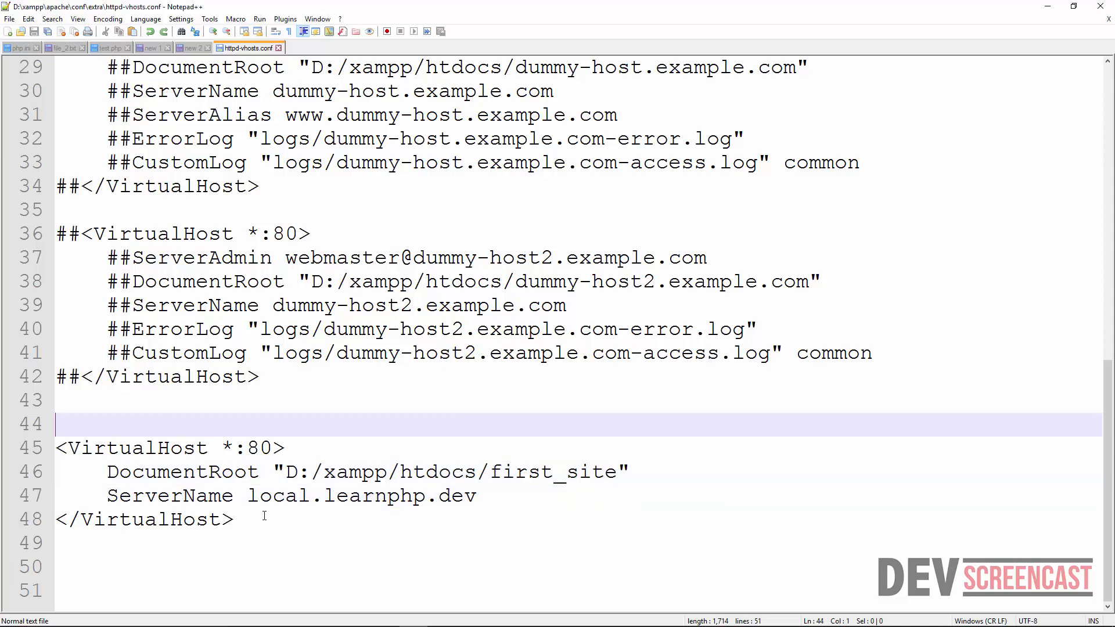
Step: Insert a copy of the local.learnphp.dev VirtualHost block above the original, separated by a blank line
drag(255, 524, 49, 447)
click(68, 408)
key(Return)
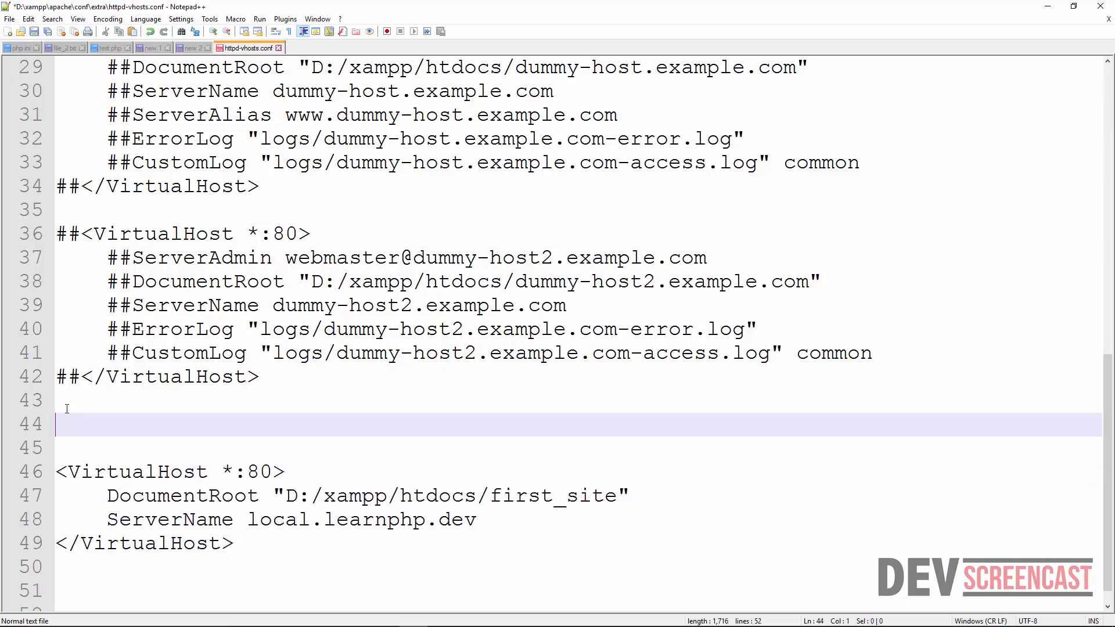
key(ctrl+v)
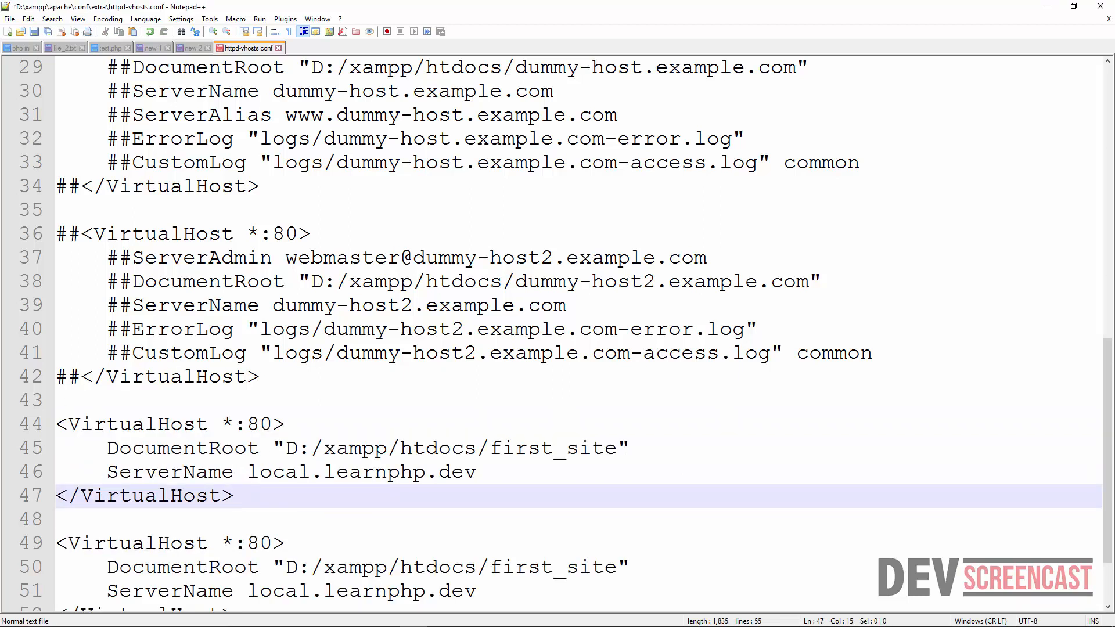
Step: Change the upper VirtualHost block's DocumentRoot to "D:/xampp/htdocs" and its ServerName to localhost, and save the file
drag(617, 448, 475, 449)
key(BackSpace)
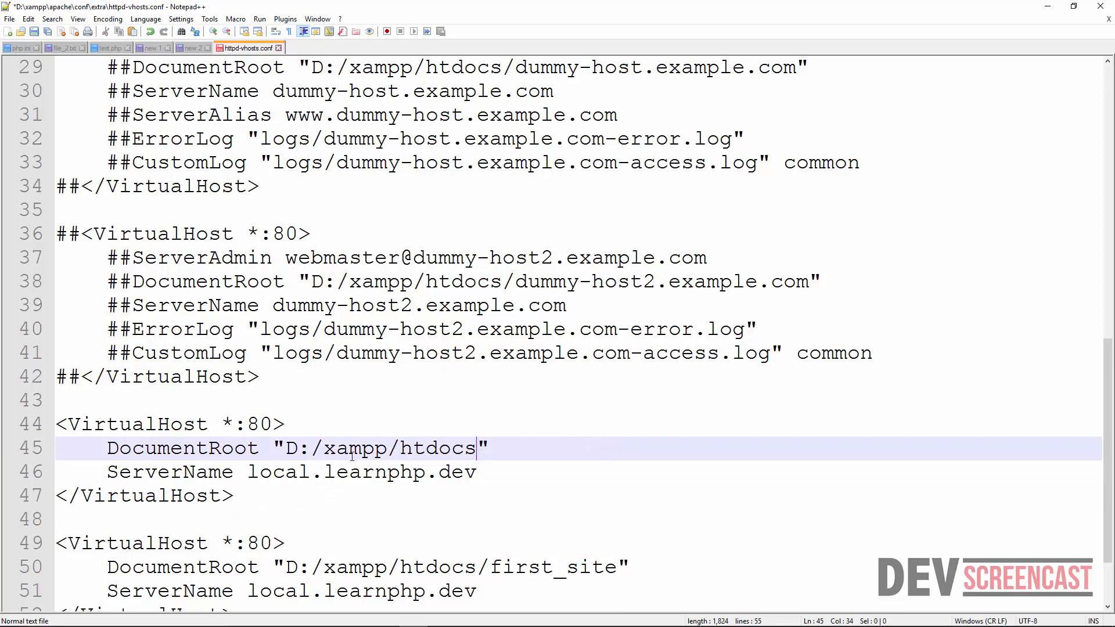
drag(478, 472, 311, 472)
text(host)
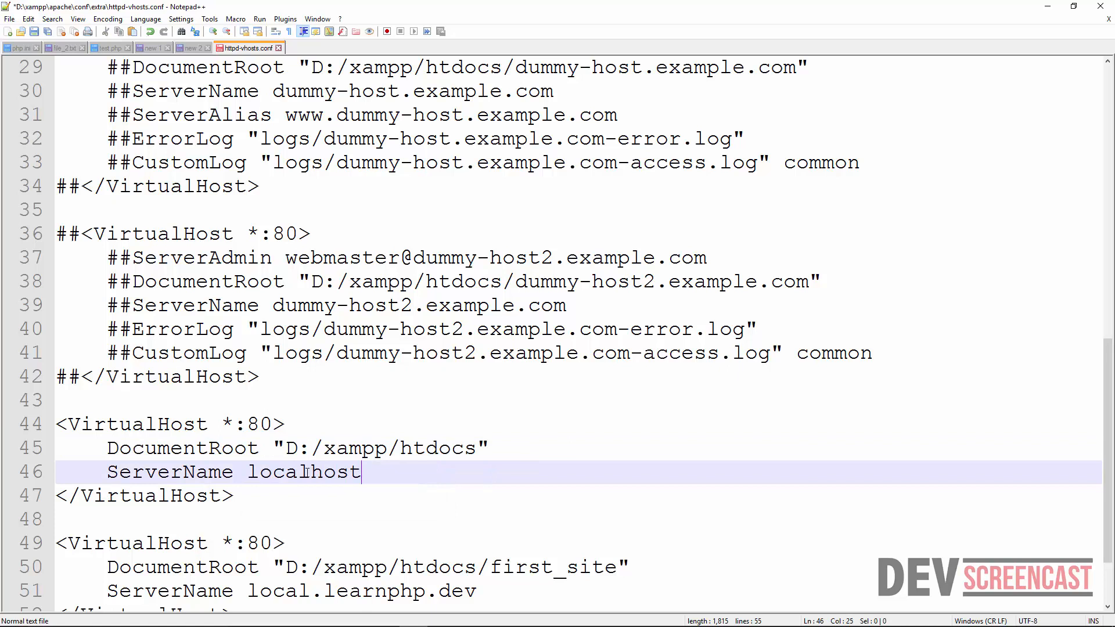
key(Down)
key(ctrl+s)
scroll(434, 494, down, 1)
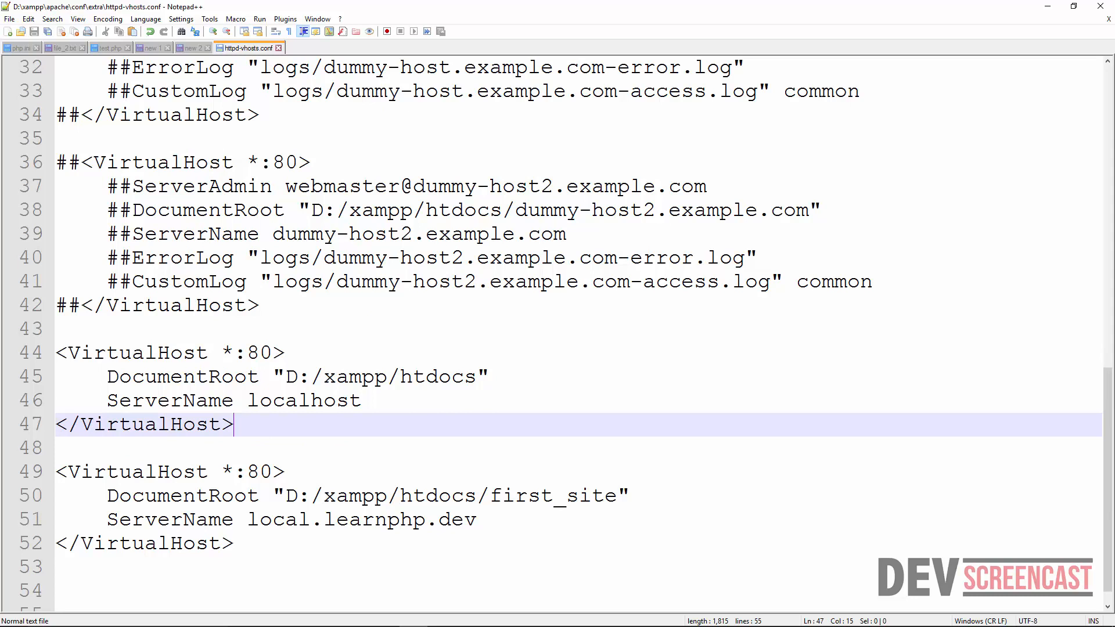
Step: Switch to File Explorer and open the C:\Windows\System32 folder
key(alt+Tab)
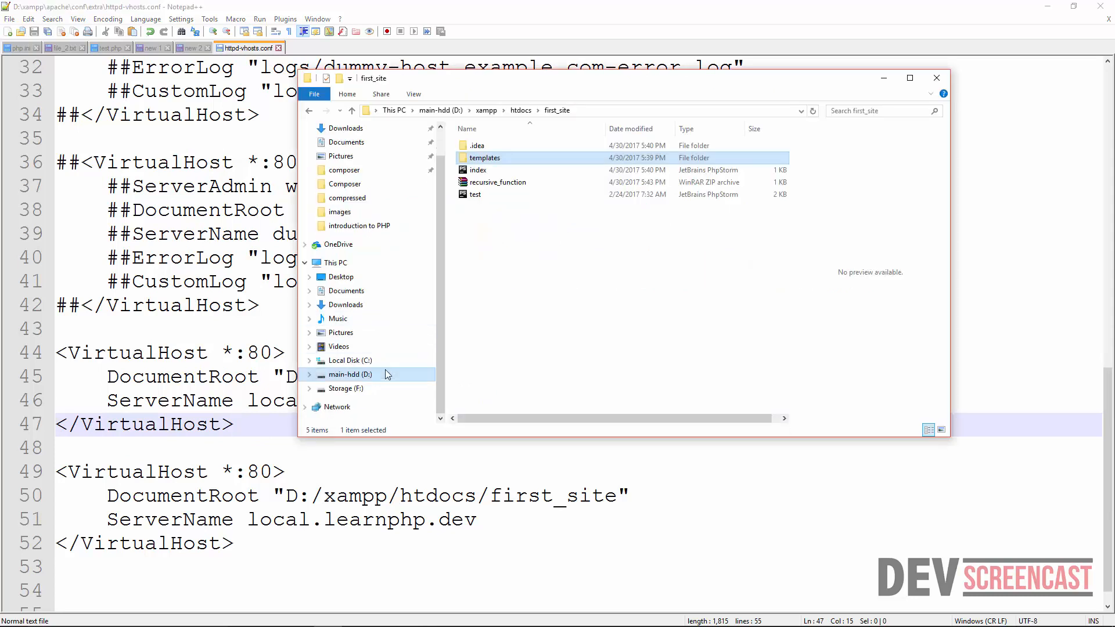
click(353, 361)
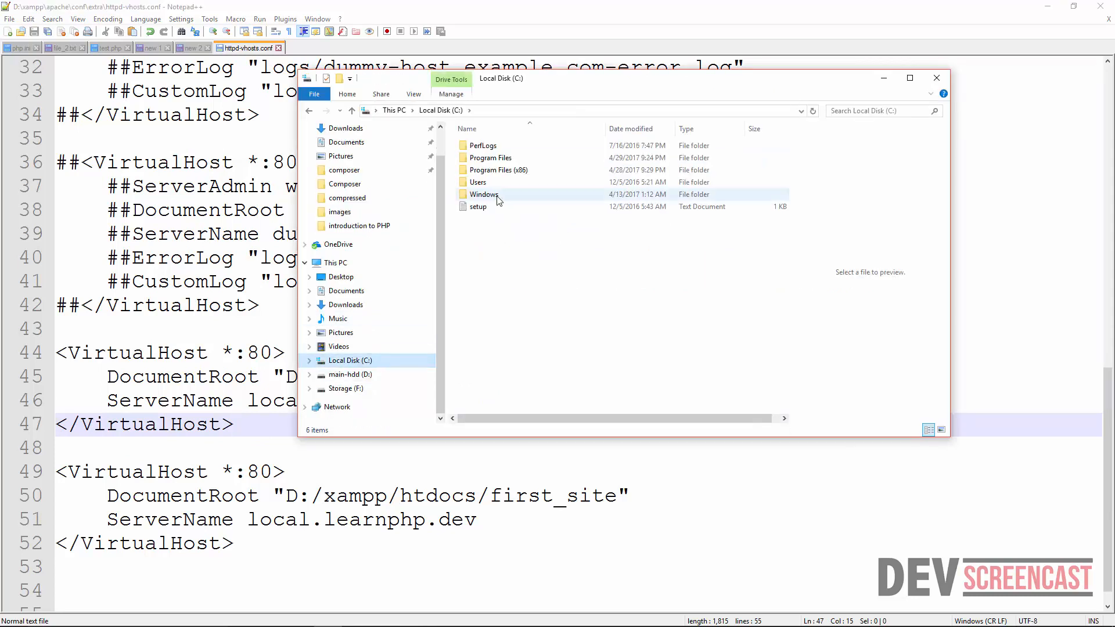
double_click(491, 196)
scroll(487, 290, down, 1)
click(488, 309)
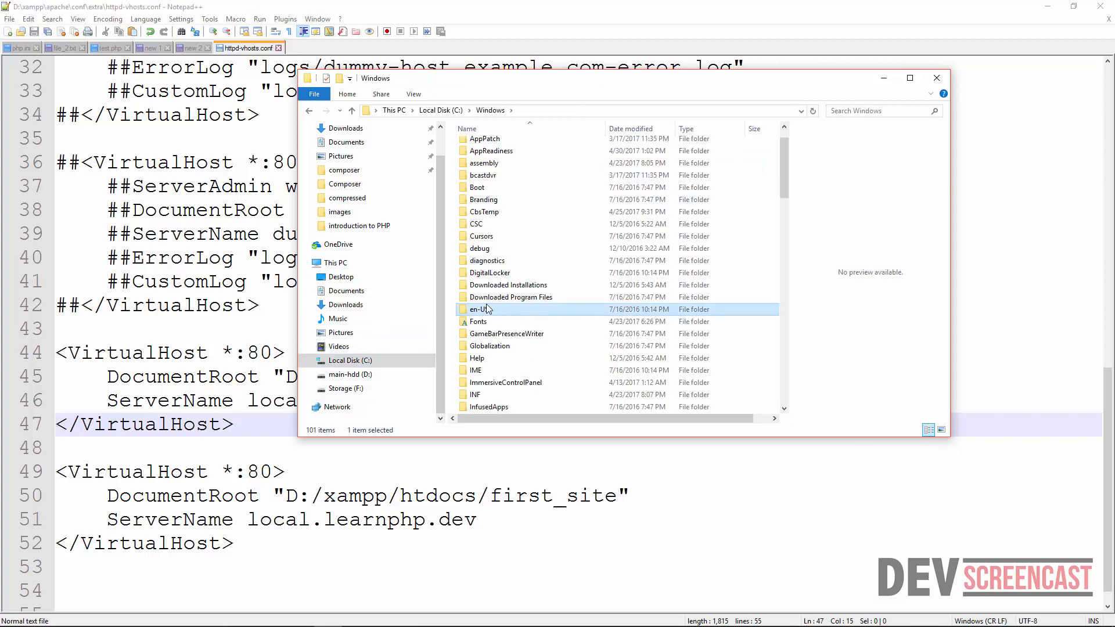
key(s)
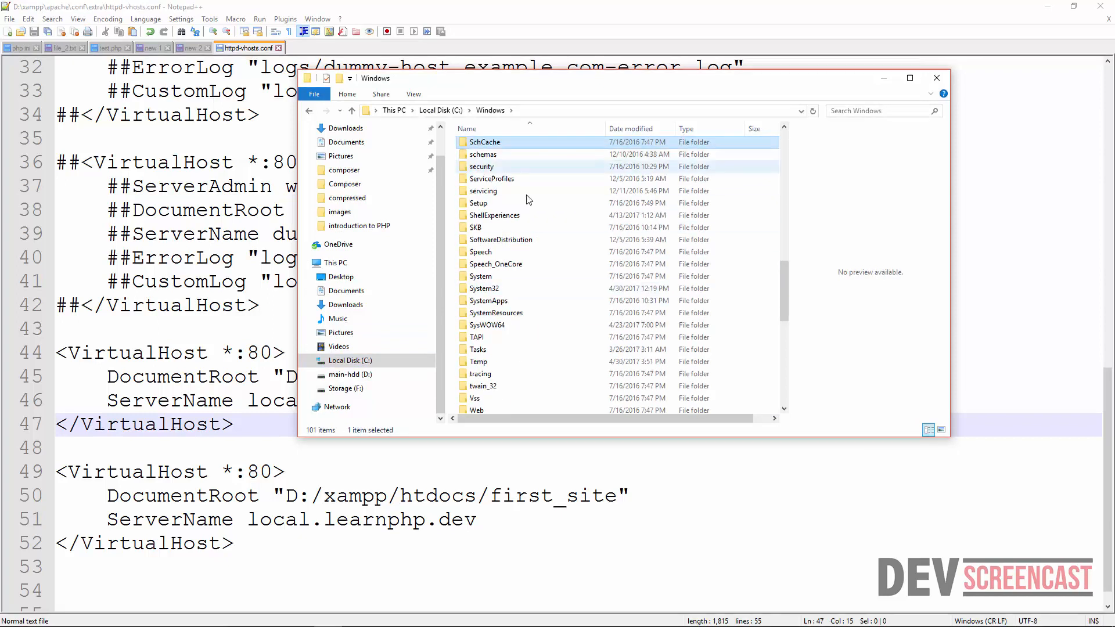
double_click(485, 288)
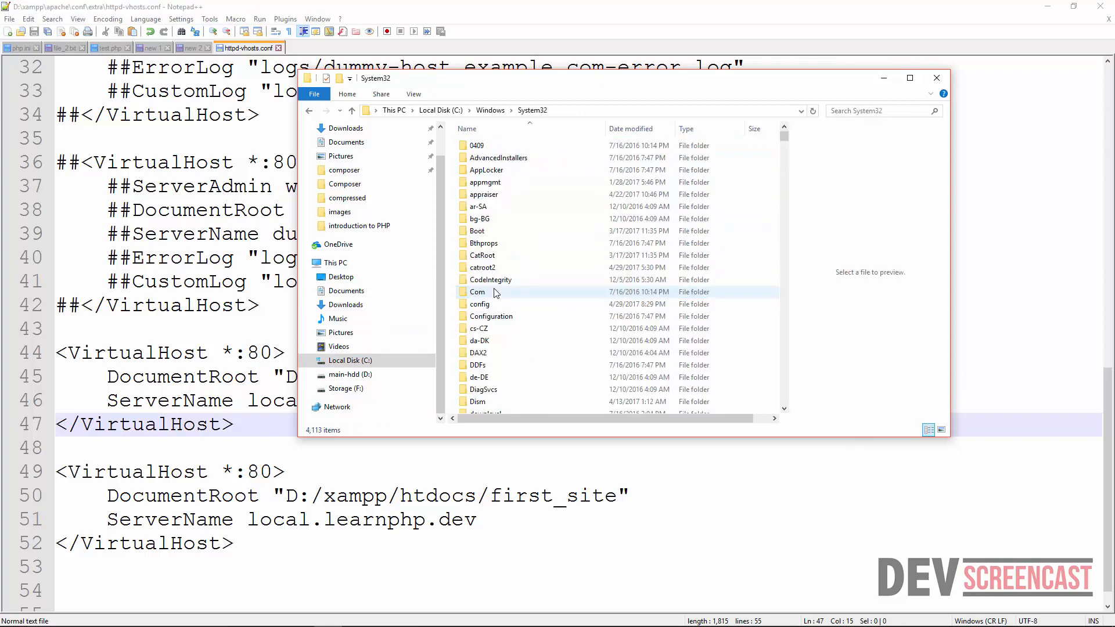
Step: Go to the drivers\etc subfolder and open the hosts file in Notepad++
text(e)
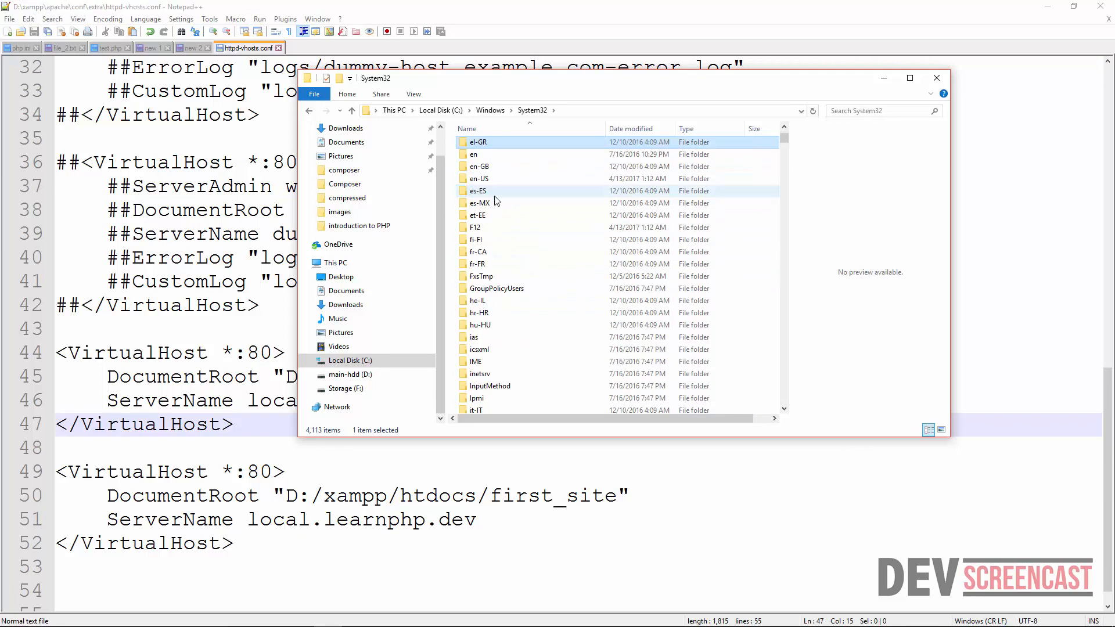
text(dr)
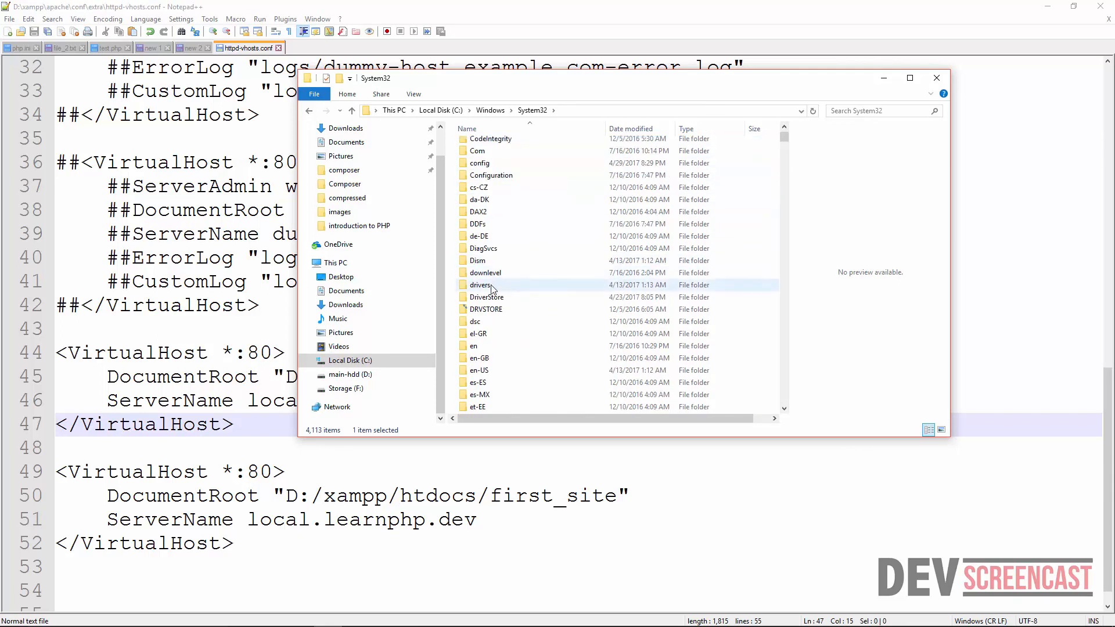
double_click(491, 281)
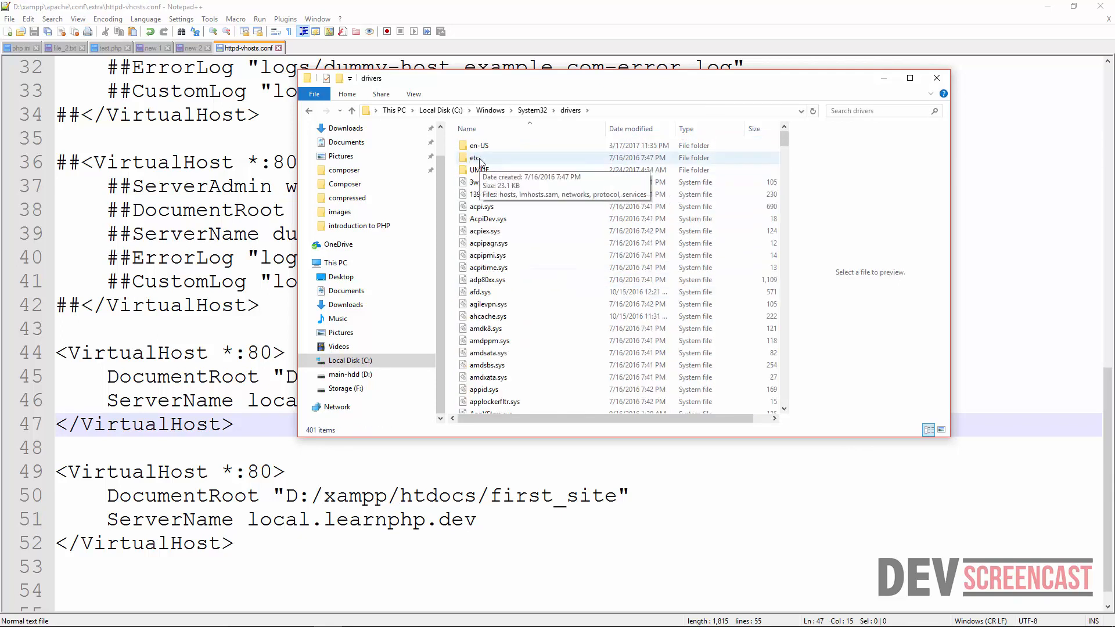
double_click(477, 158)
click(478, 147)
right_click(478, 149)
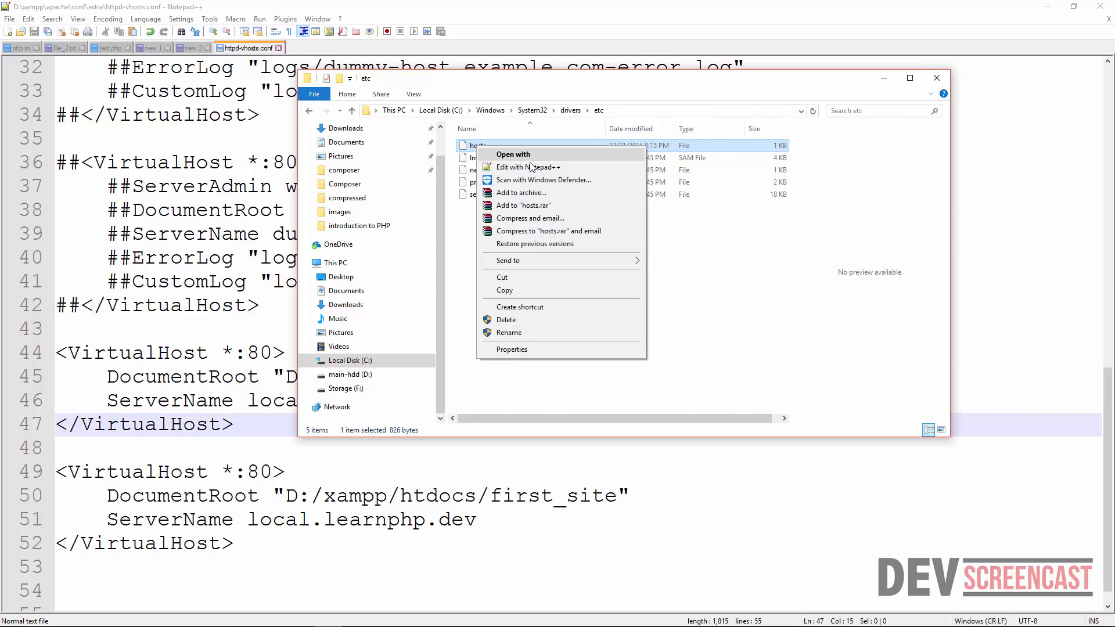
click(531, 168)
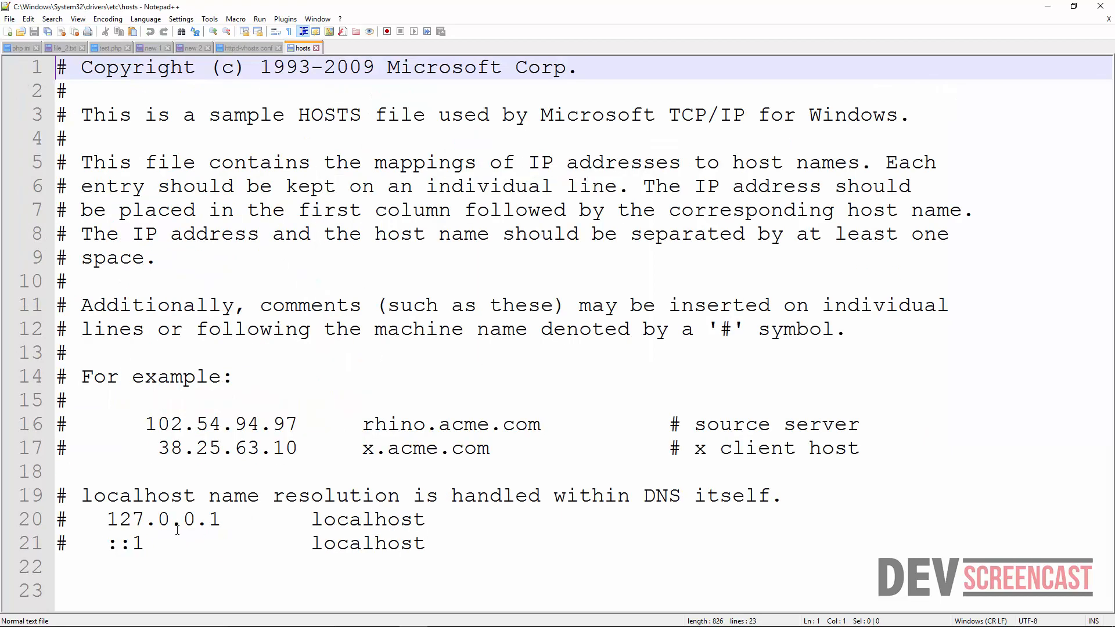
Step: Copy the commented 127.0.0.1 localhost entry without its # onto a new line below the localhost comments in the hosts file
drag(427, 519, 106, 519)
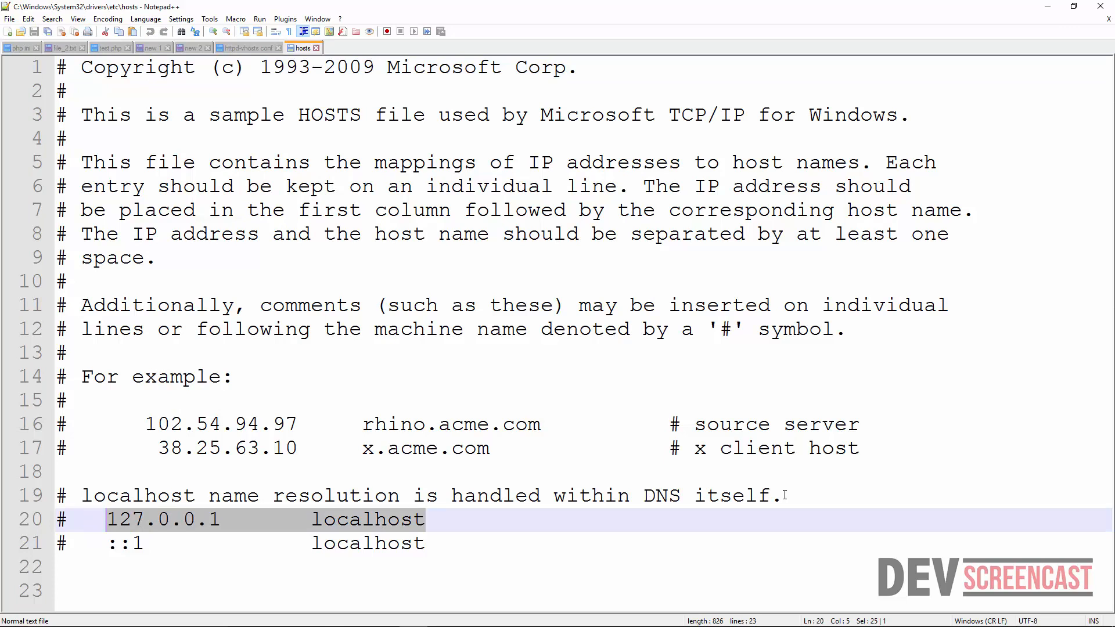
key(ctrl+c)
click(284, 557)
key(ctrl+v)
key(Left)
key(Left)
key(Left)
key(Left)
key(Left)
key(Left)
key(Left)
key(Left)
key(Left)
key(Left)
key(Left)
key(Left)
key(Left)
key(Left)
key(Left)
key(Left)
key(Left)
key(Left)
key(Left)
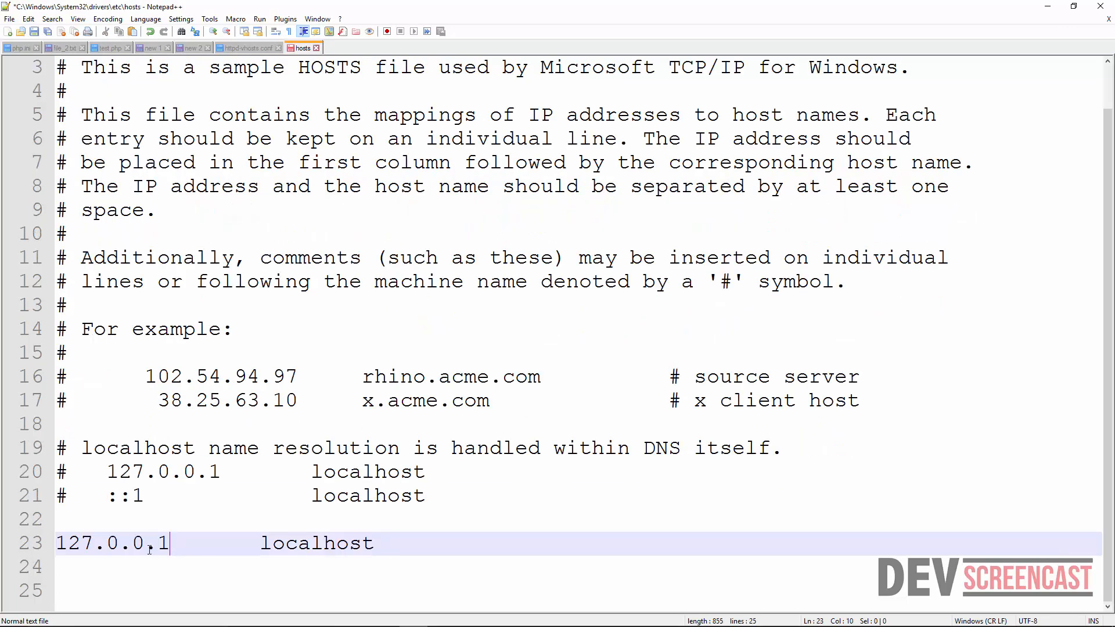
Step: Duplicate the uncommented 127.0.0.1 localhost line and replace the duplicate's host name with local.learnphp.dev, copied from httpd-vhosts.conf
double_click(312, 549)
key(Right)
key(ctrl+d)
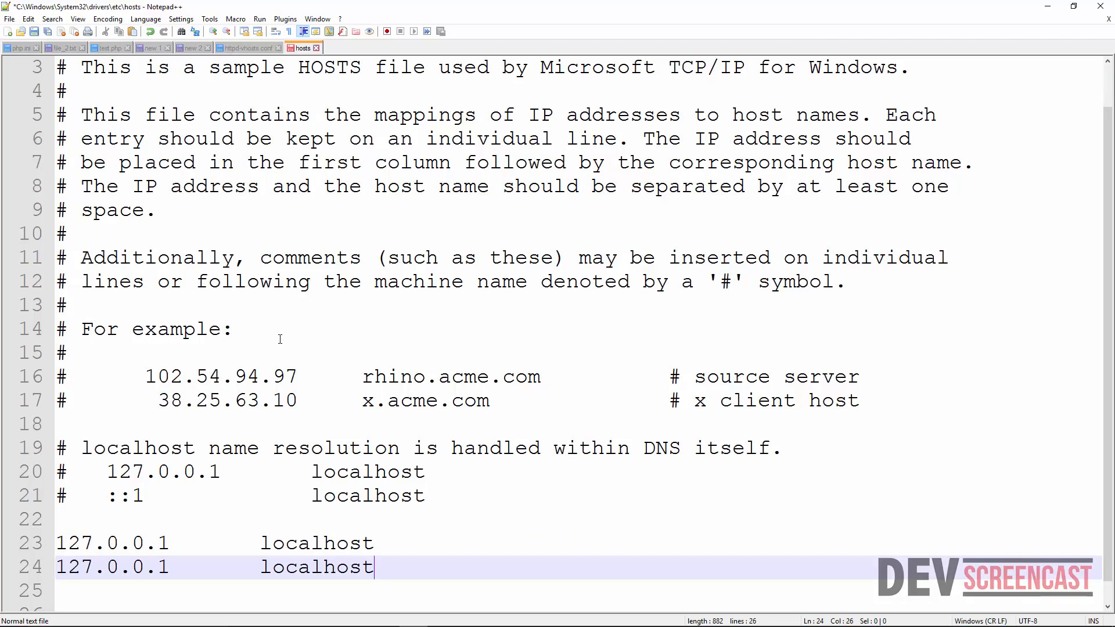
click(243, 48)
drag(477, 520, 247, 524)
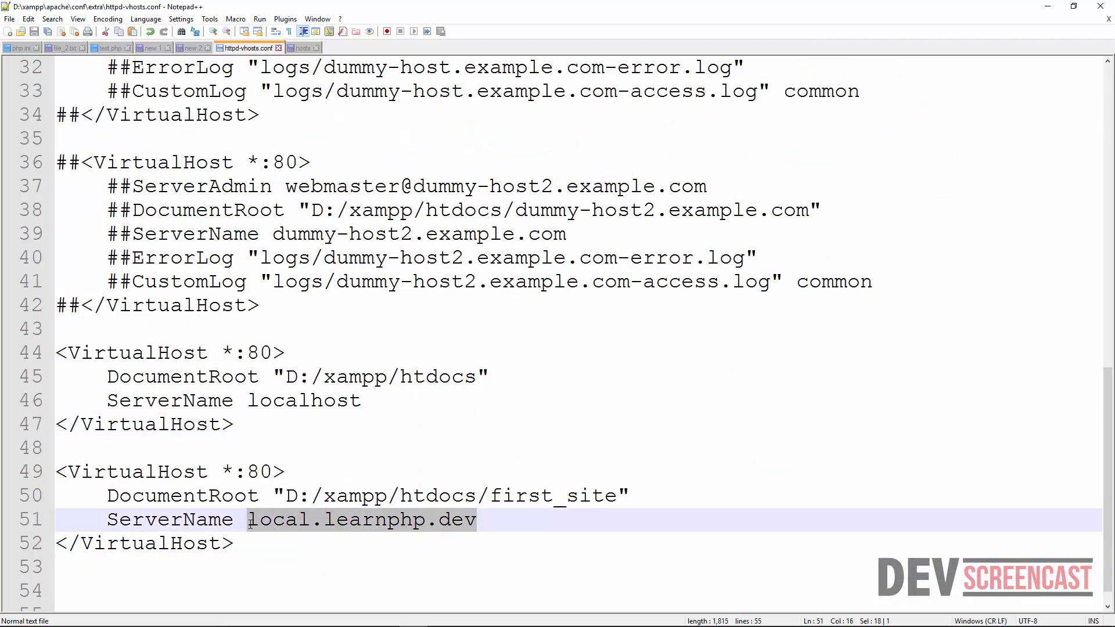
key(ctrl+Tab)
key(ctrl+shift+Left)
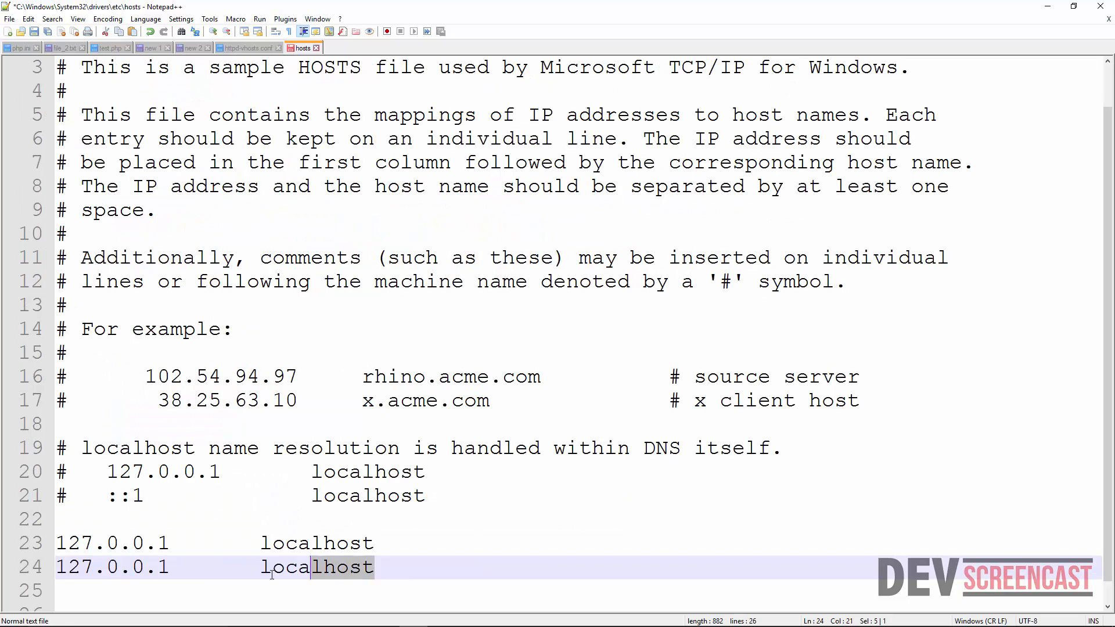
key(ctrl+v)
key(Up)
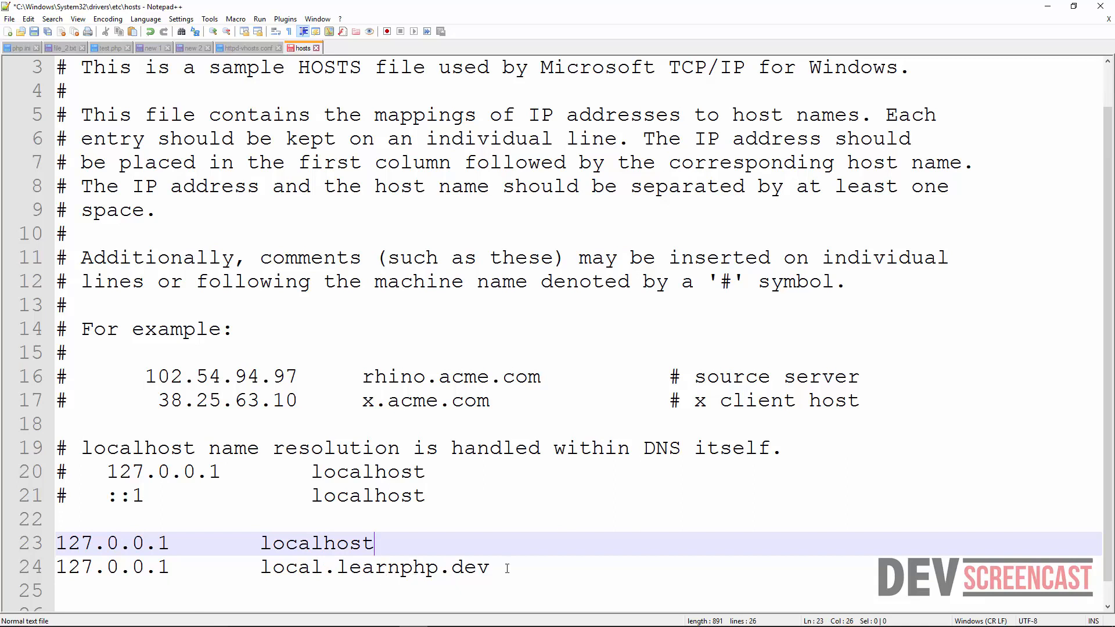
Step: Save the hosts file, relaunching the editor in Administrator mode
key(ctrl+s)
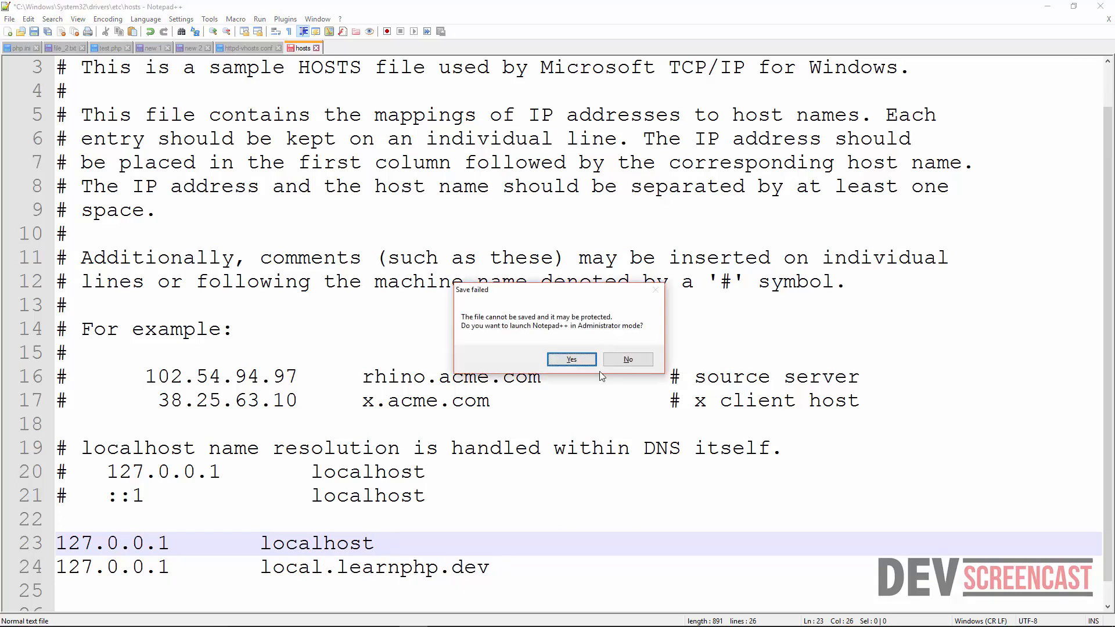
click(569, 359)
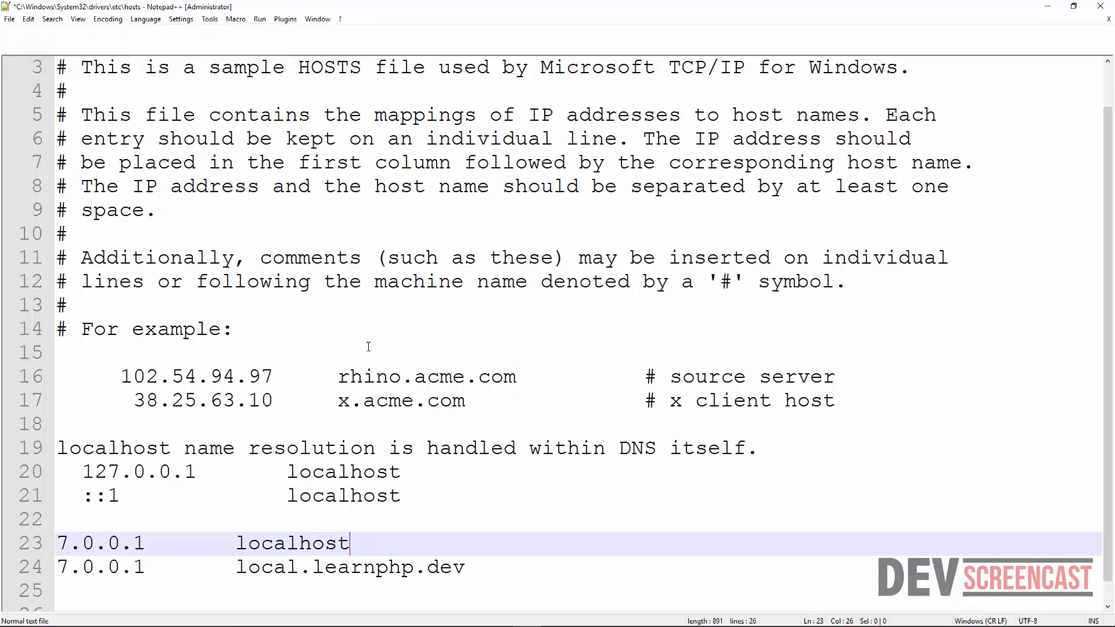
key(ctrl+s)
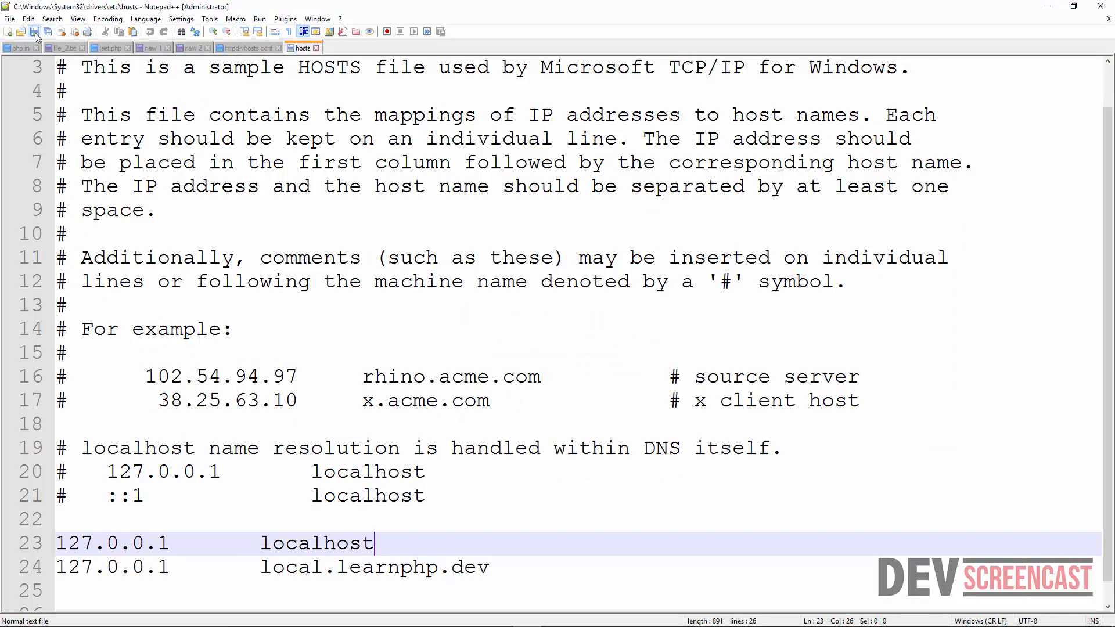
click(437, 564)
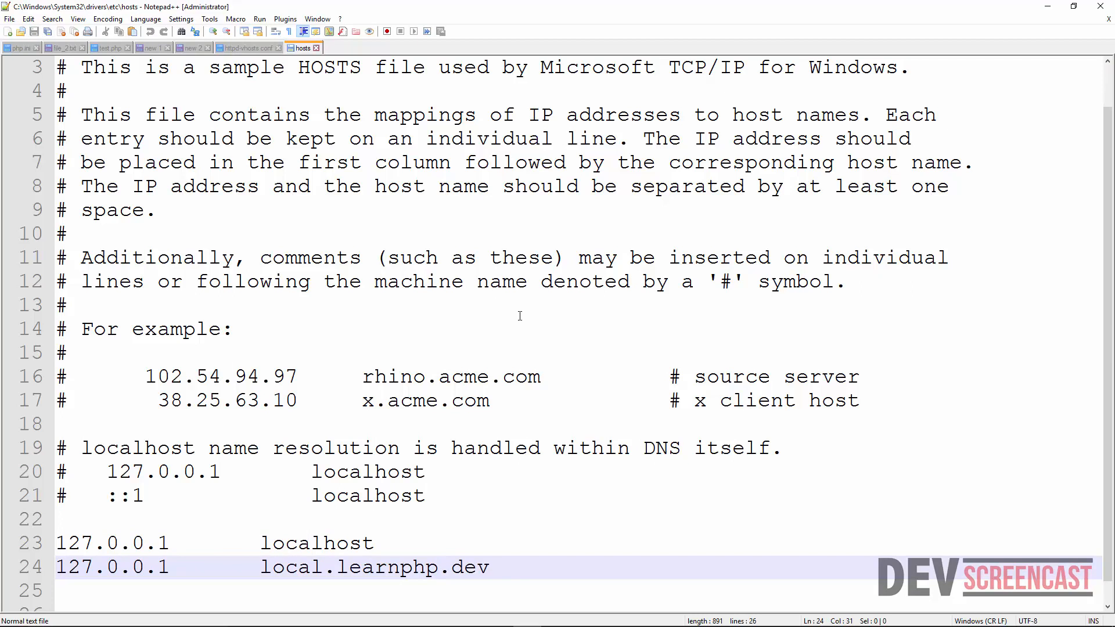
Step: Switch to the XAMPP Control Panel and restart Apache by stopping and starting its module
scroll(519, 316, down, 1)
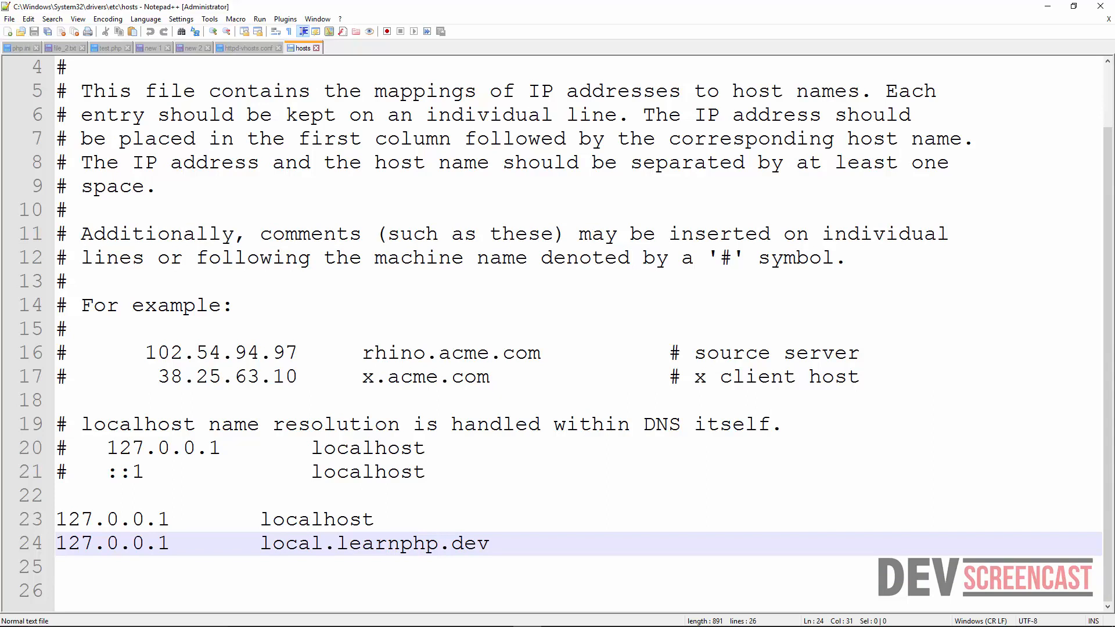
key(alt+Tab)
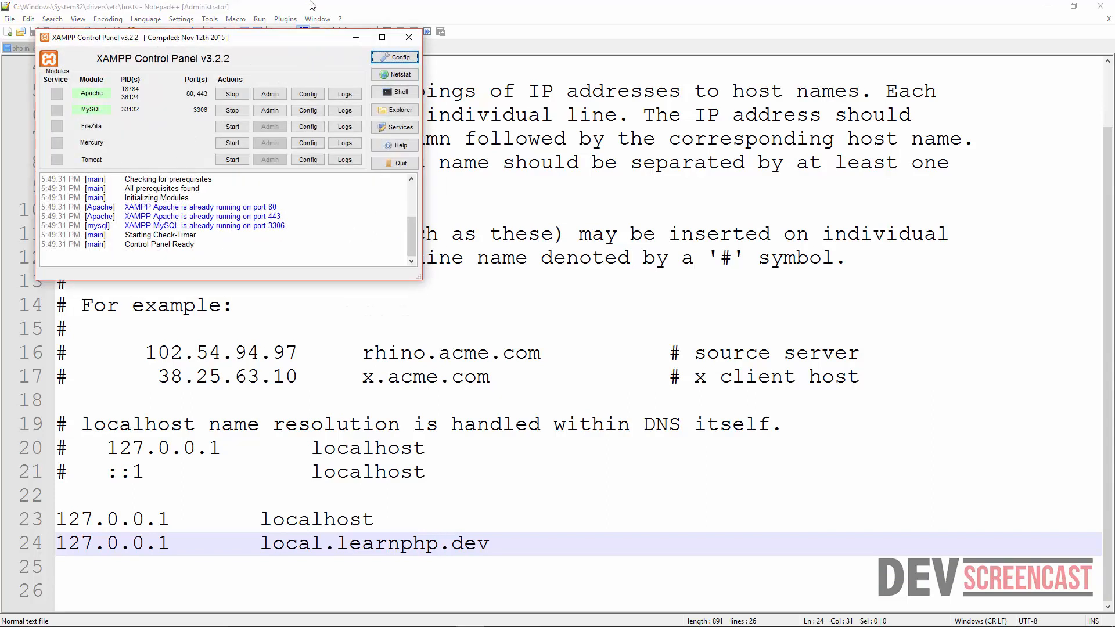
click(234, 95)
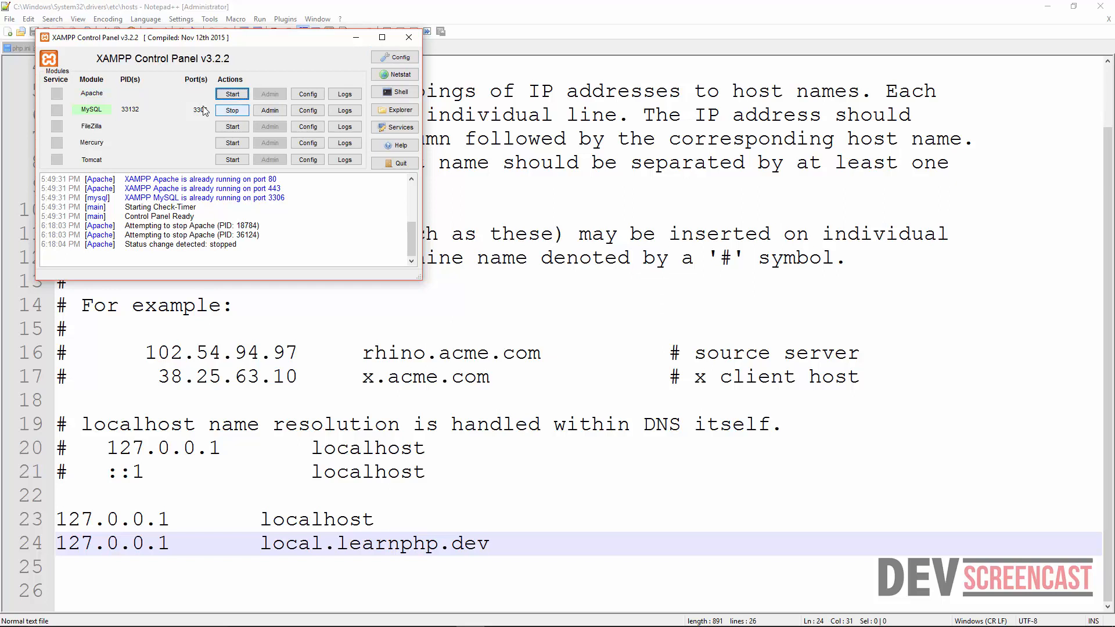
click(232, 94)
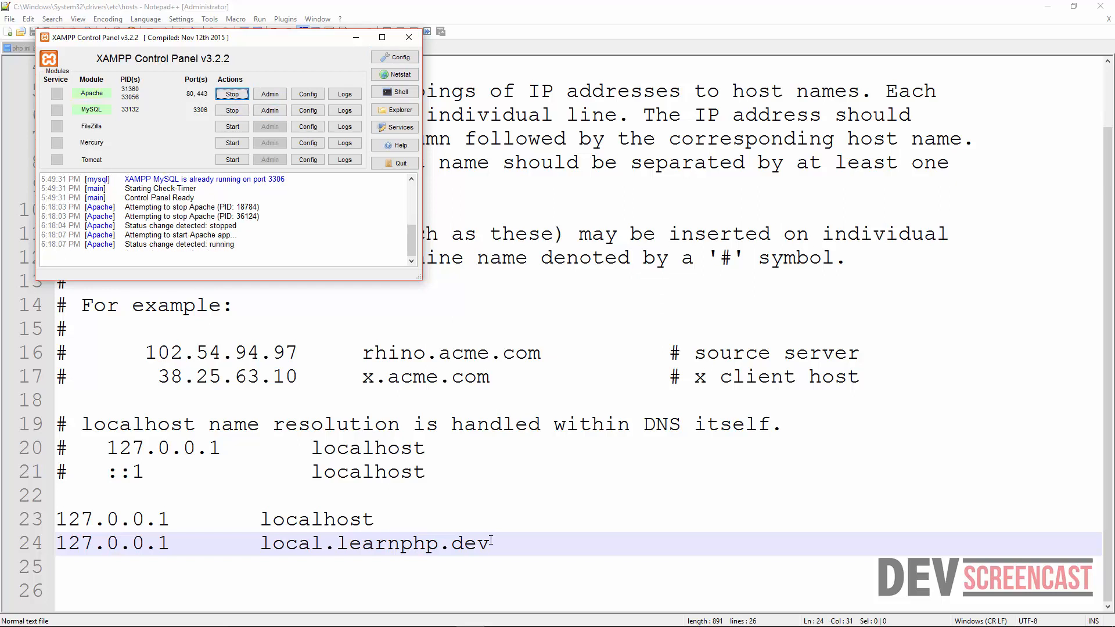
Step: Copy local.learnphp.dev from the hosts file and load that address in the browser
drag(489, 543, 263, 543)
key(ctrl+c)
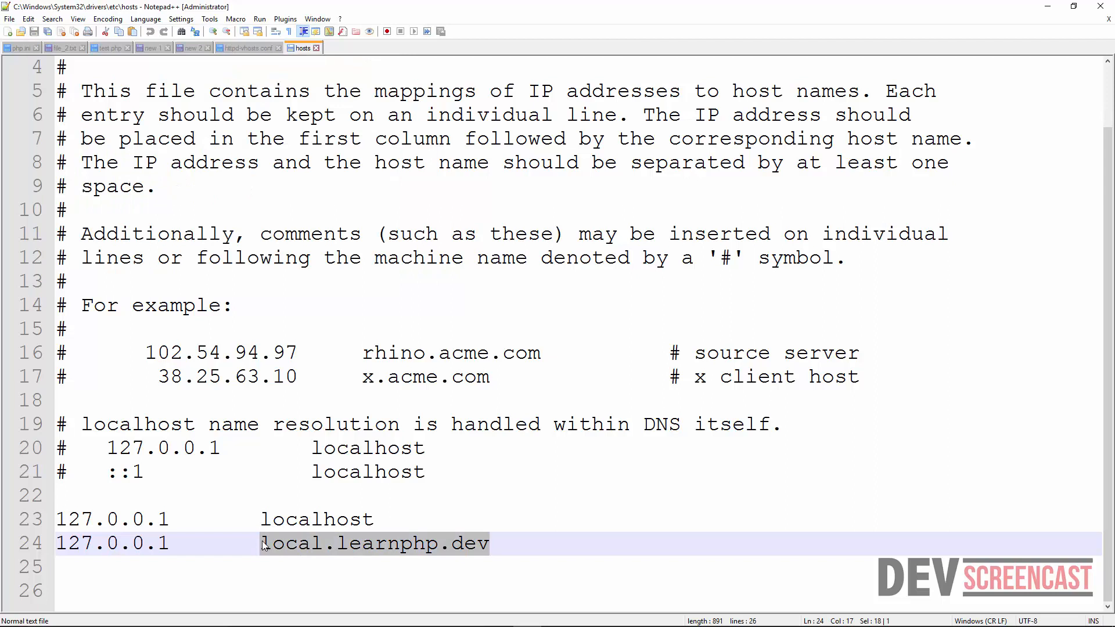
key(alt+Tab)
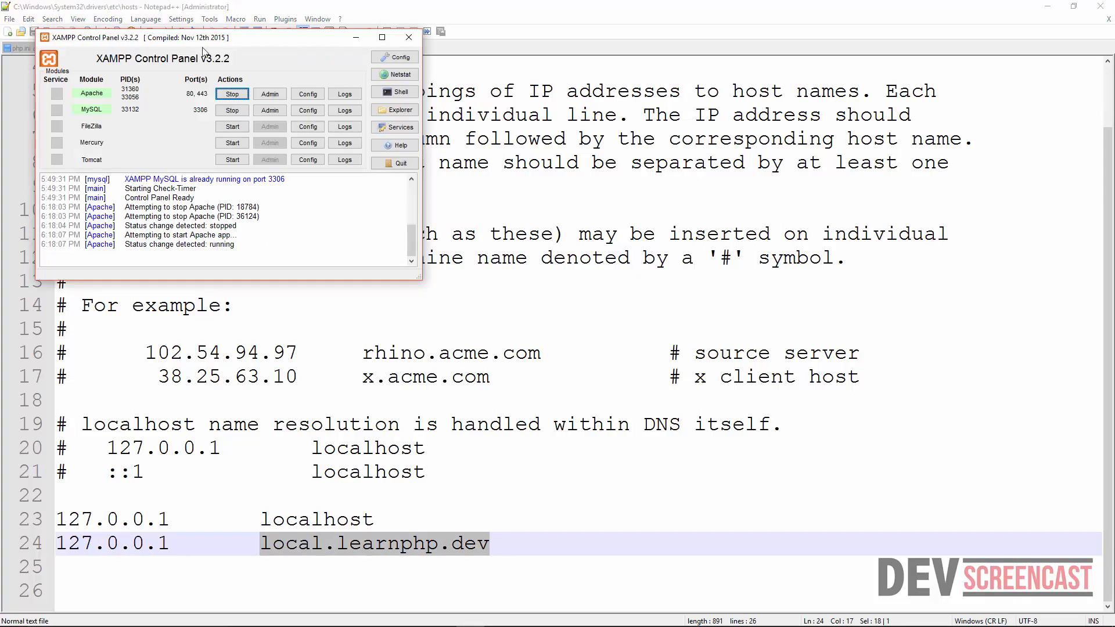
click(356, 38)
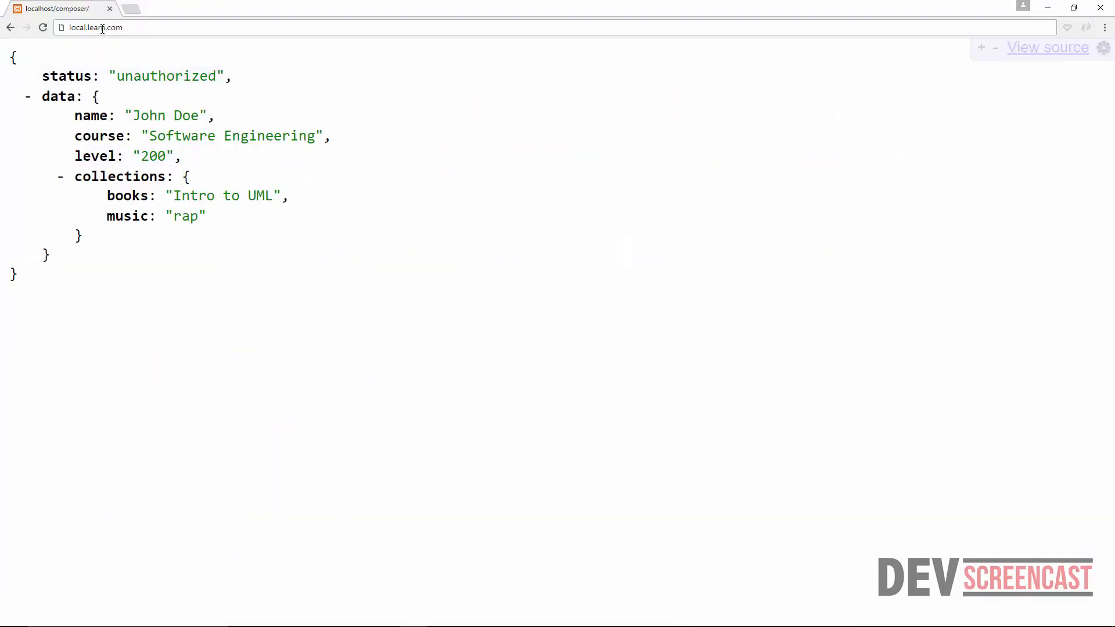
triple_click(102, 28)
key(ctrl+v)
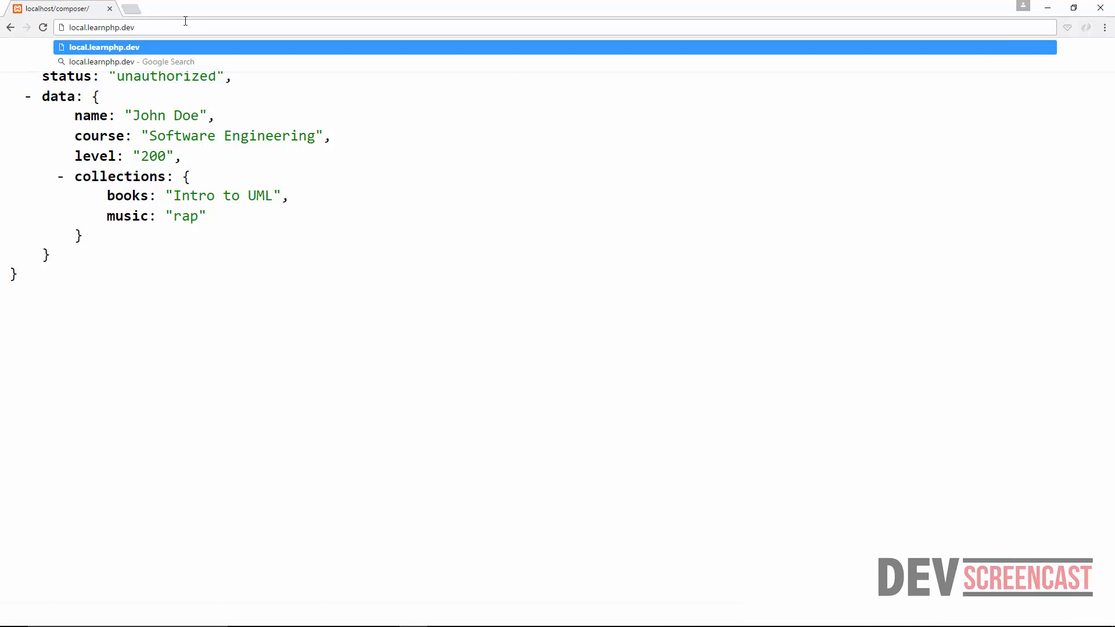
key(Return)
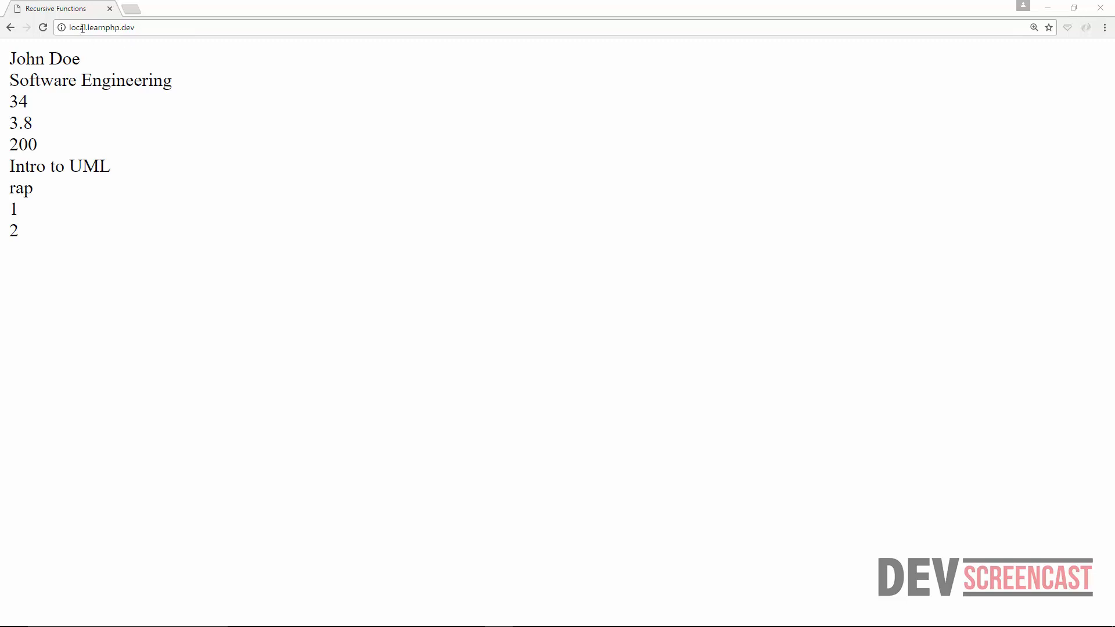
Step: Load localhost/composer/ in the browser
drag(140, 27, 52, 32)
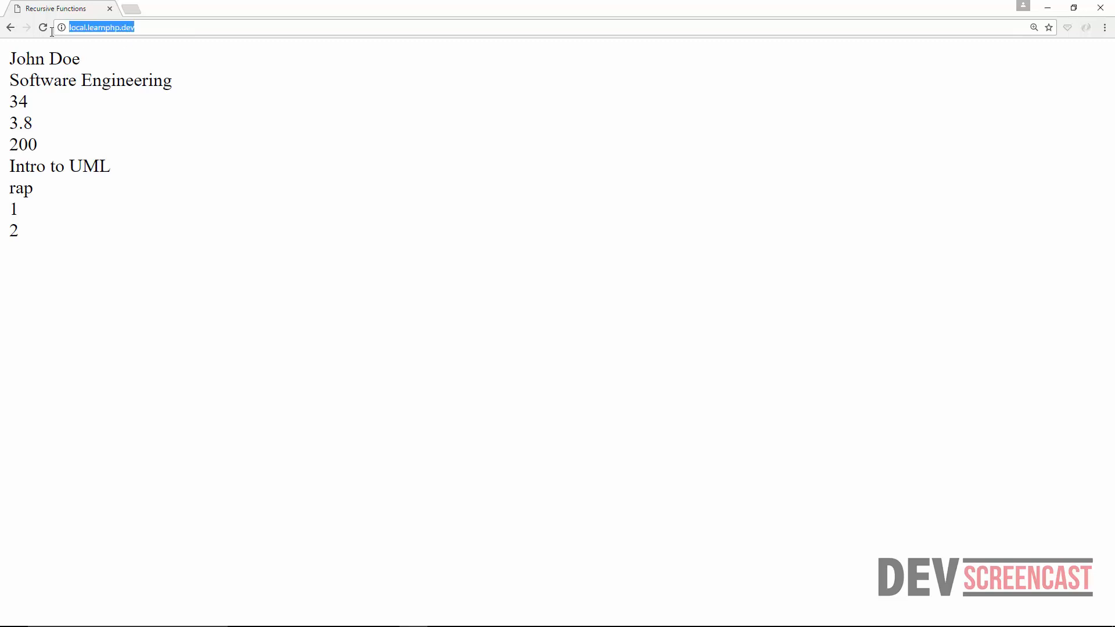
text(local)
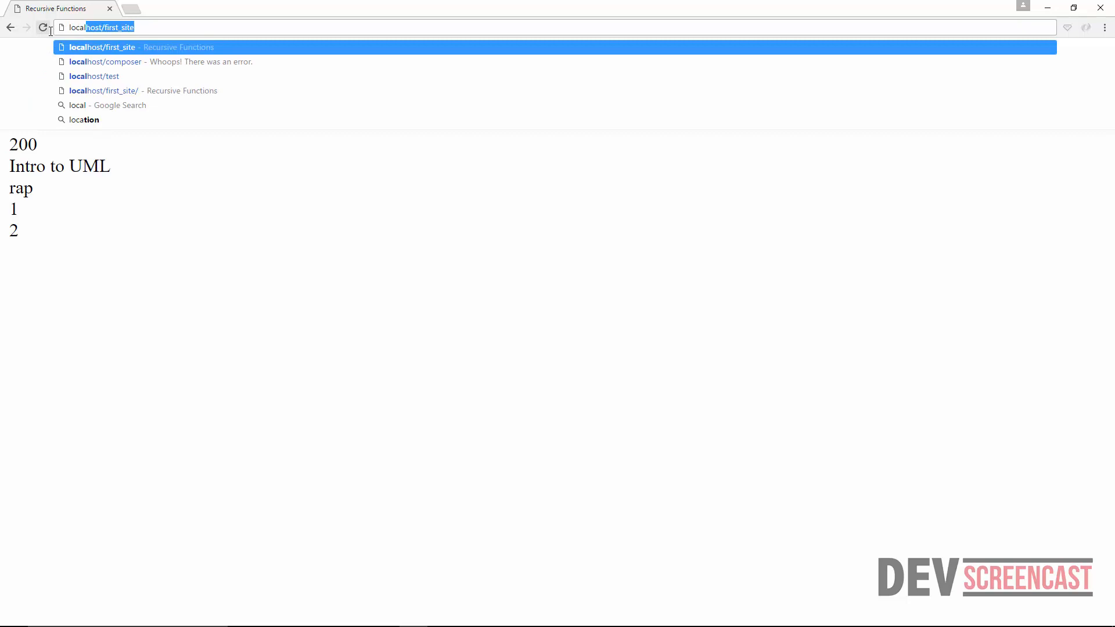
key(End)
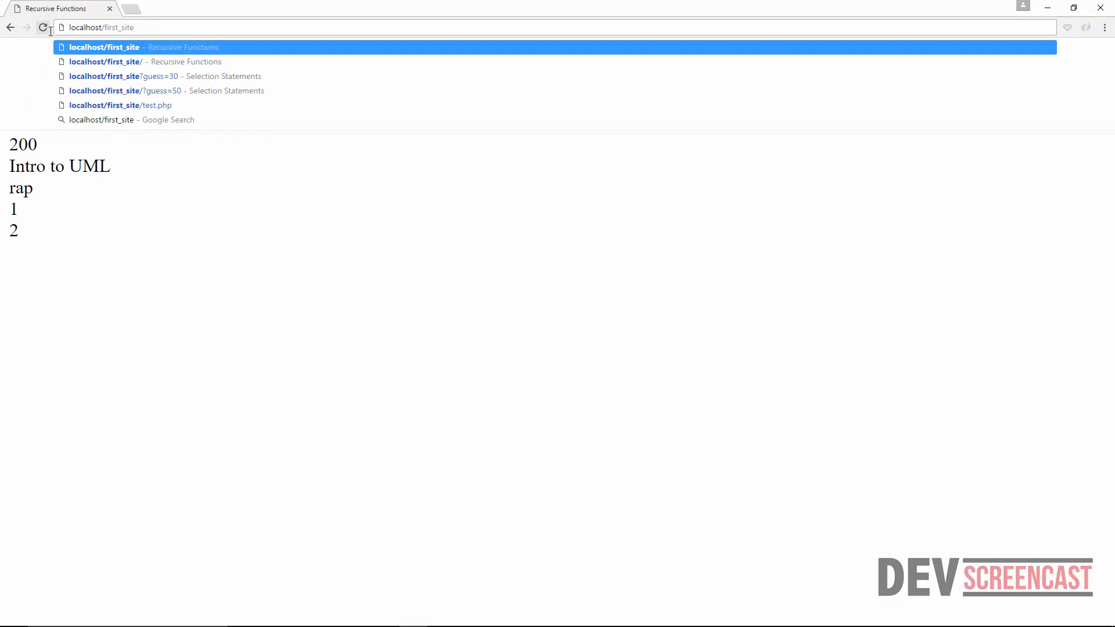
key(BackSpace)
key(BackSpace)
key(BackSpace)
key(BackSpace)
key(BackSpace)
key(BackSpace)
key(BackSpace)
key(BackSpace)
key(BackSpace)
key(BackSpace)
text(composer/)
key(Return)
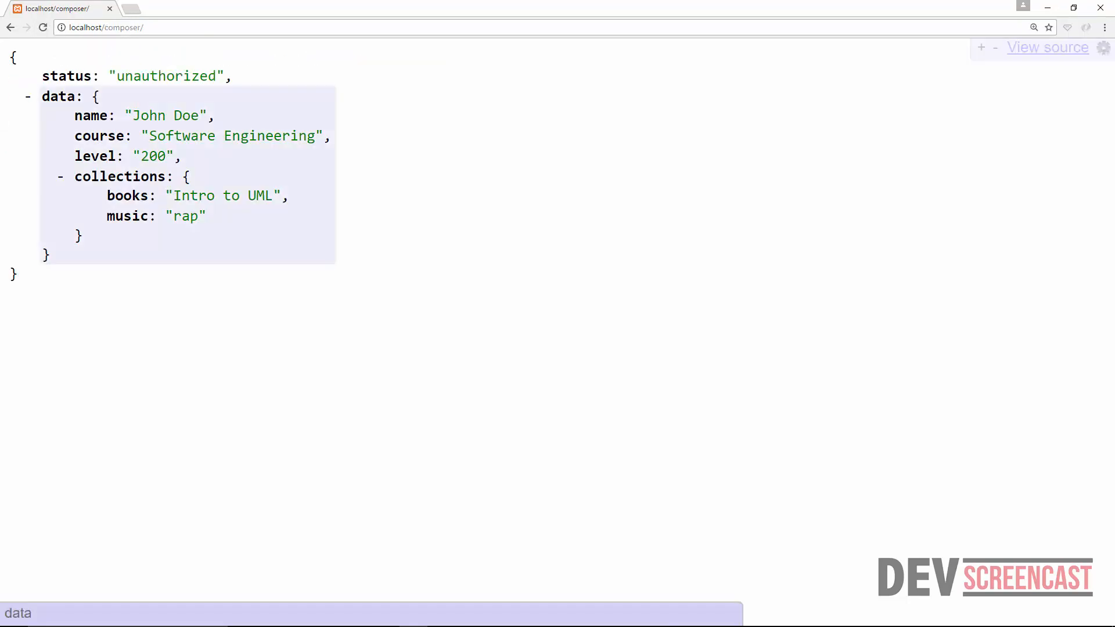
Step: Switch to httpd-vhosts.conf in Notepad++ and examine the DocumentRoot and ServerName of the localhost virtual host
key(alt+Tab)
click(353, 447)
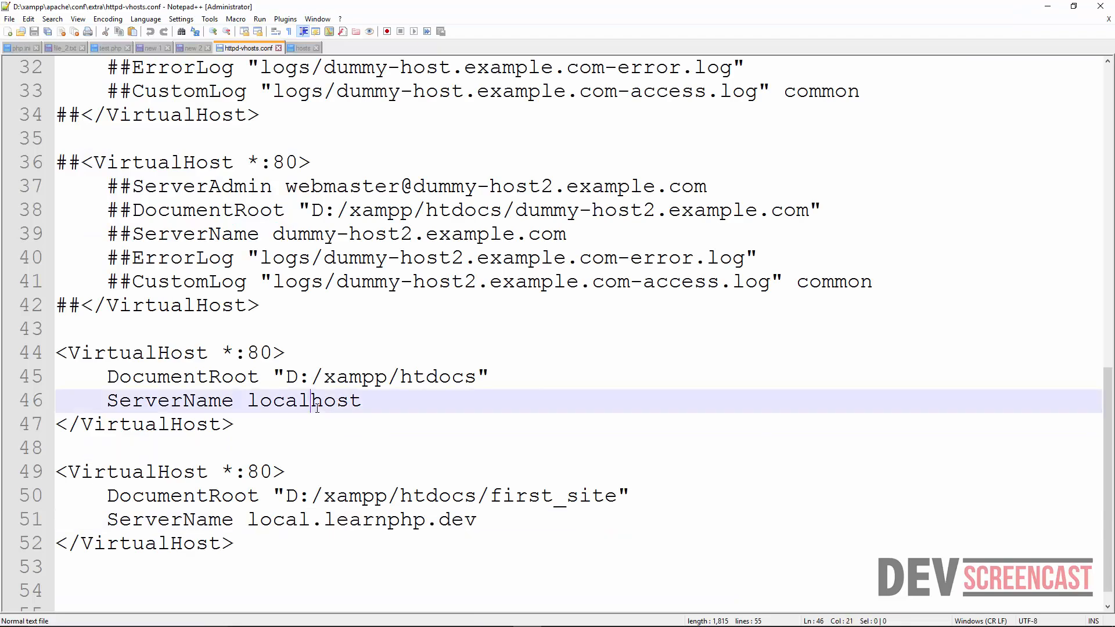
double_click(290, 400)
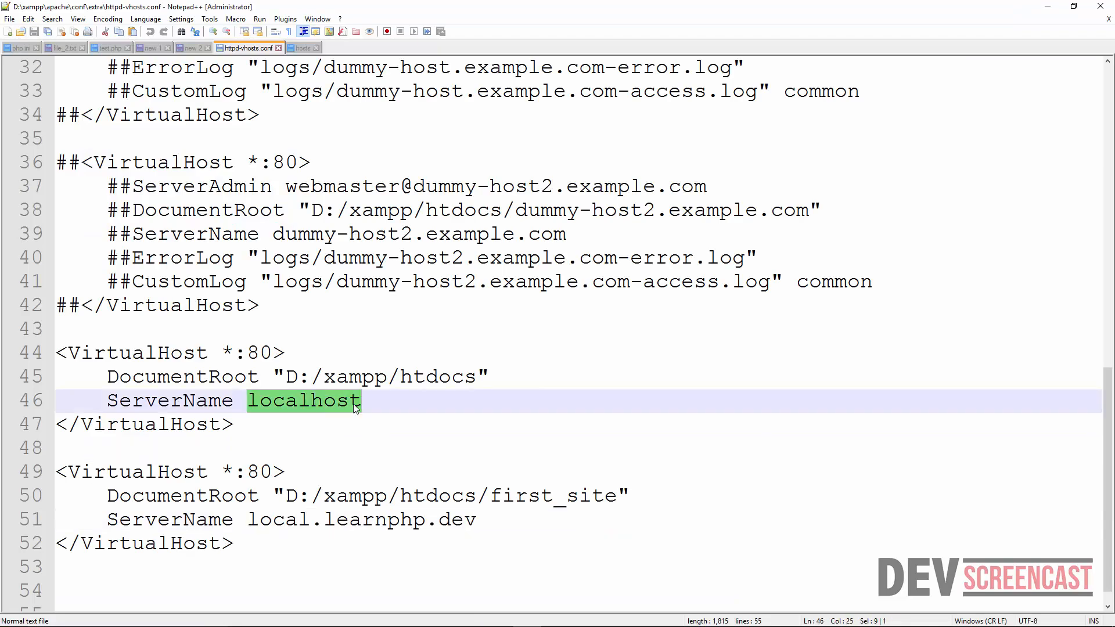
click(439, 378)
key(Right)
key(Right)
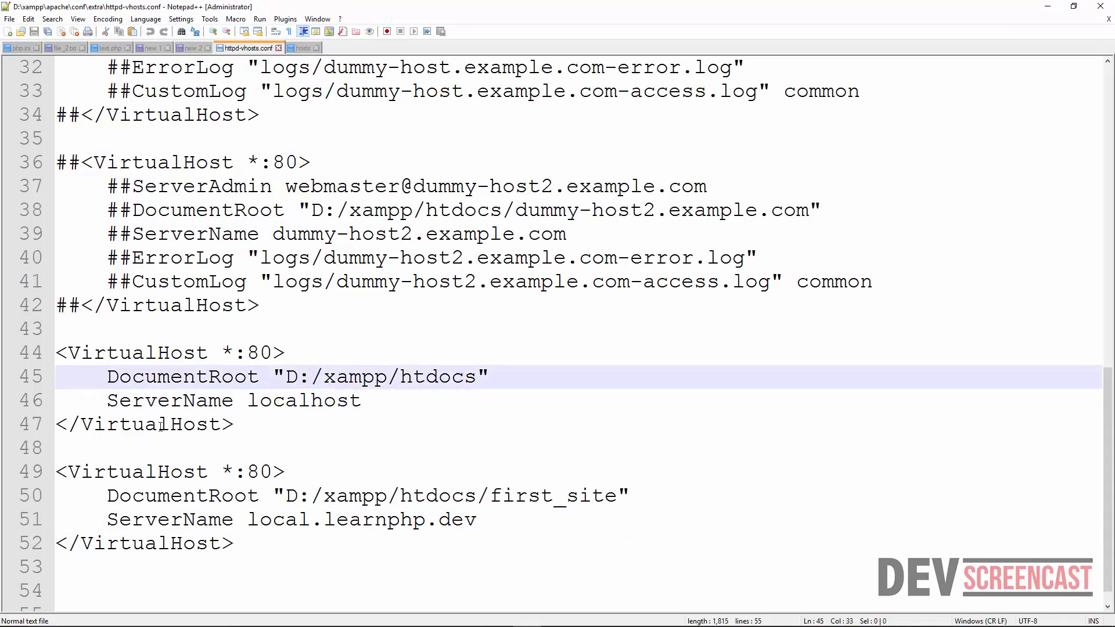
click(297, 400)
double_click(459, 378)
click(531, 394)
double_click(441, 378)
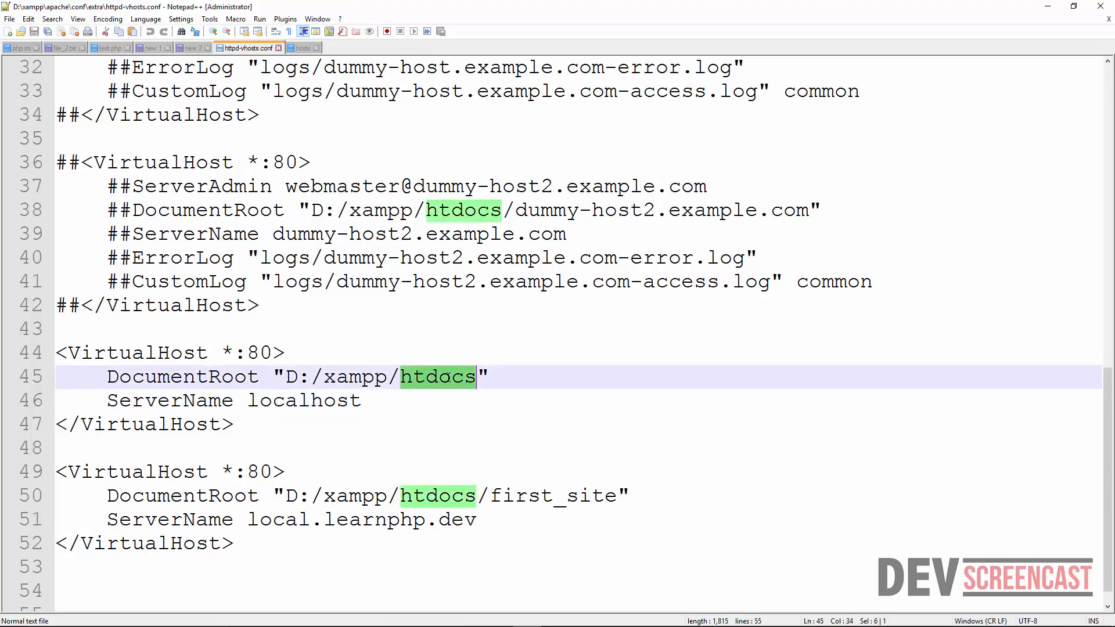
click(505, 396)
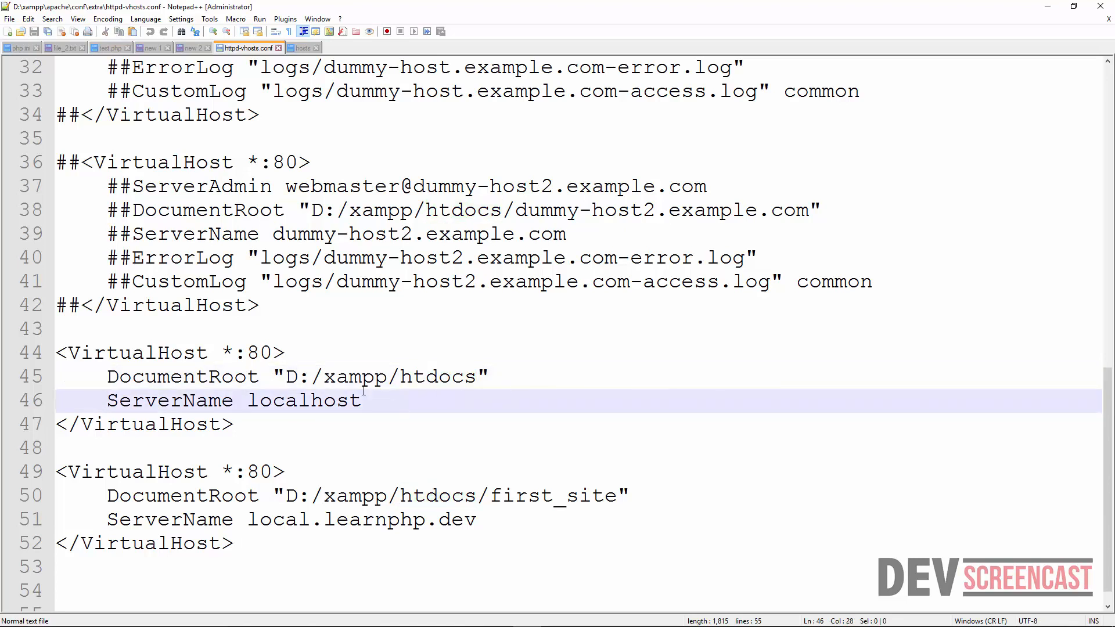
Step: Copy and delete the whole localhost VirtualHost block in httpd-vhosts.conf, and save the file
drag(238, 425, 38, 356)
key(ctrl+c)
key(Delete)
click(36, 32)
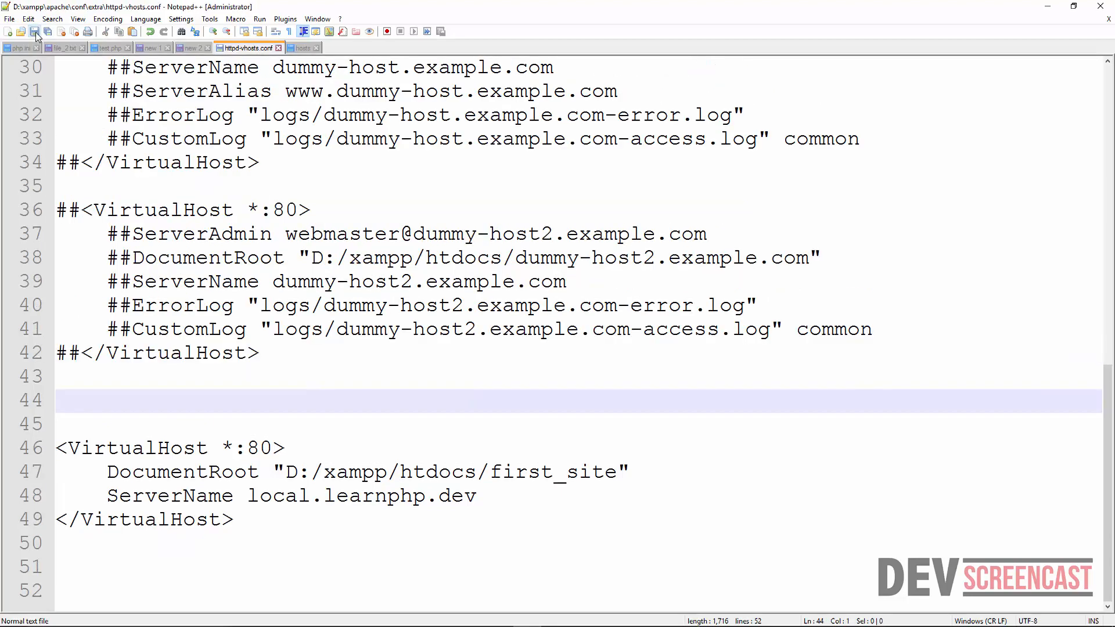
Step: Restart Apache in the XAMPP Control Panel and reload localhost/composer/ in the browser to test without the localhost virtual host
key(alt+Tab)
click(235, 96)
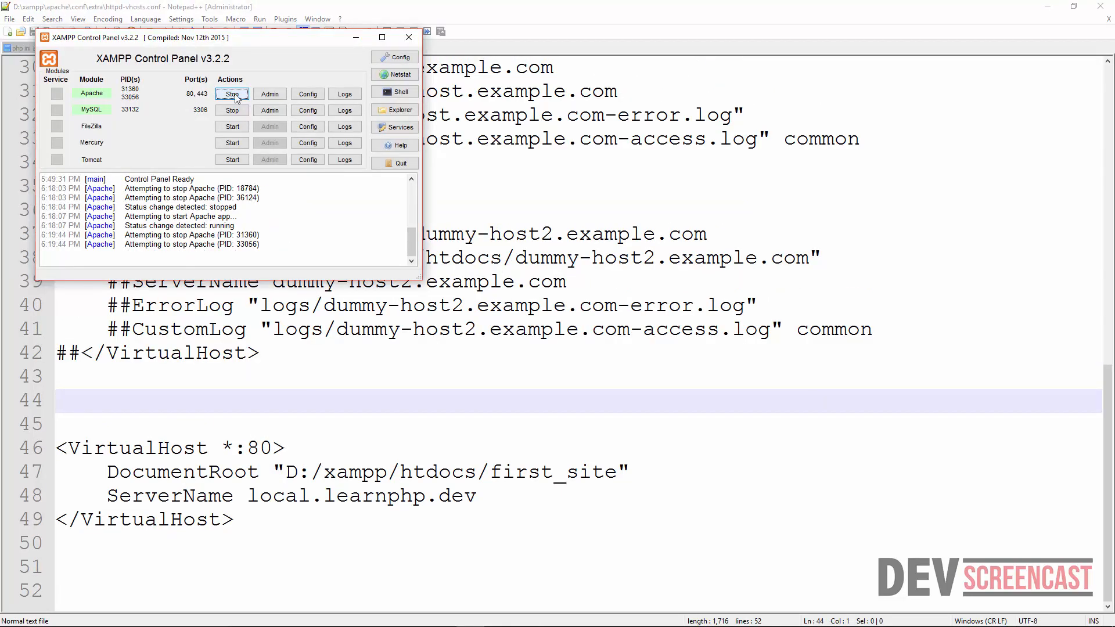
click(231, 97)
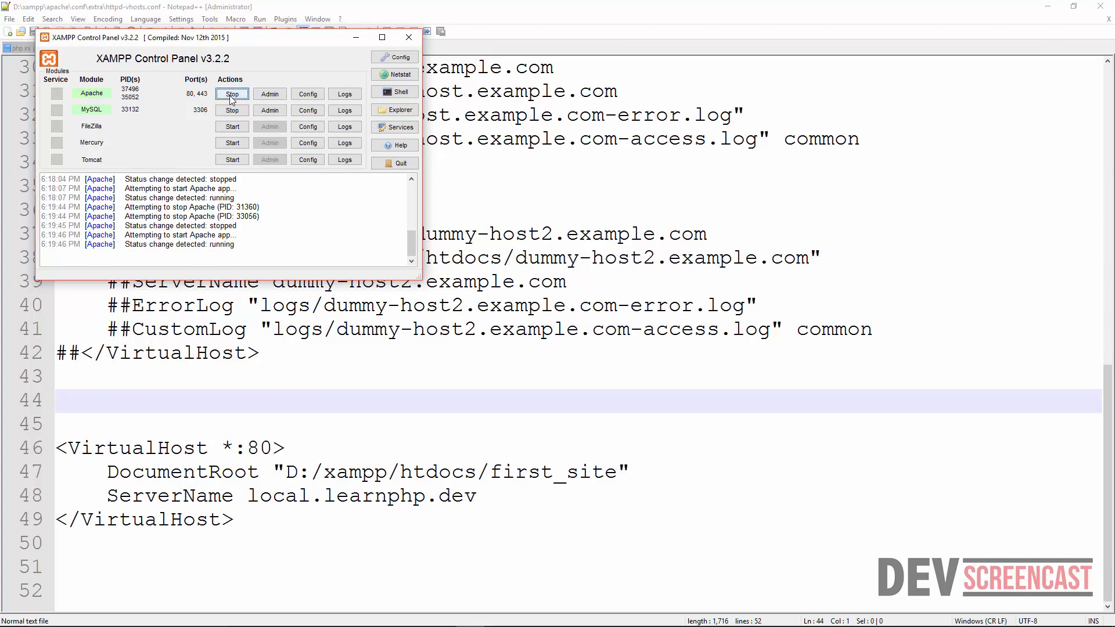
key(alt+Tab)
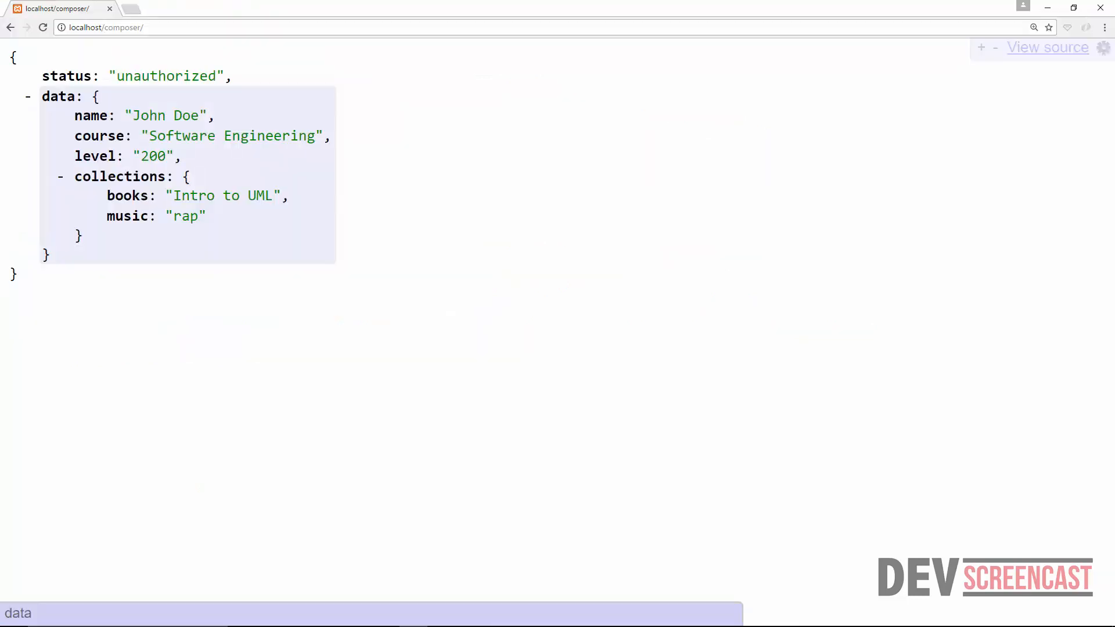
click(43, 27)
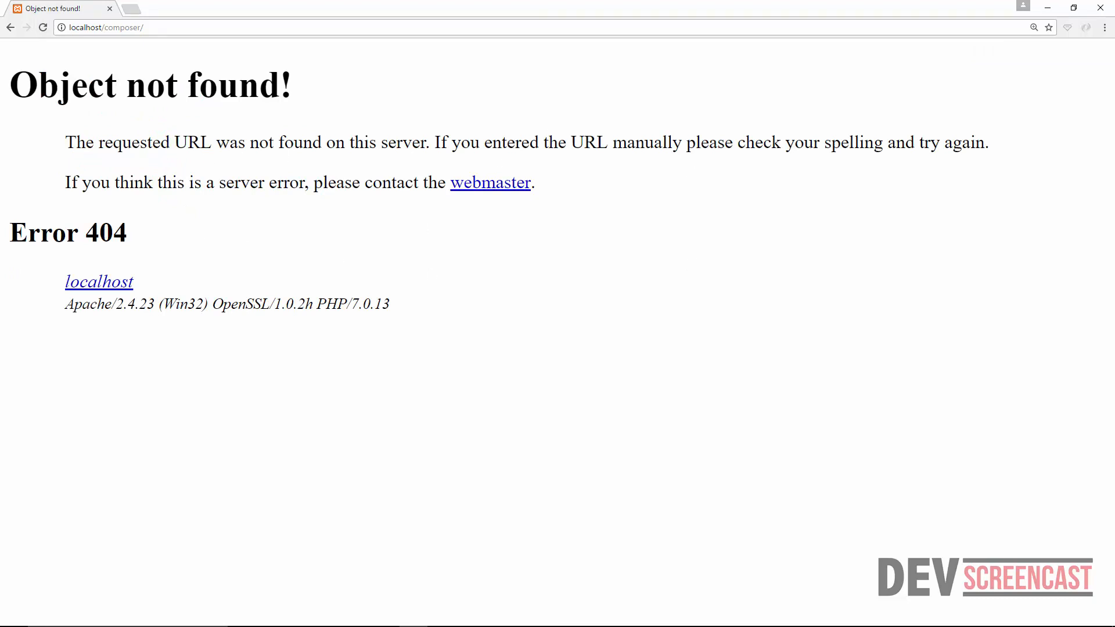
Step: Paste the localhost VirtualHost block back above the local.learnphp.dev block in httpd-vhosts.conf and save the file
key(alt+Tab)
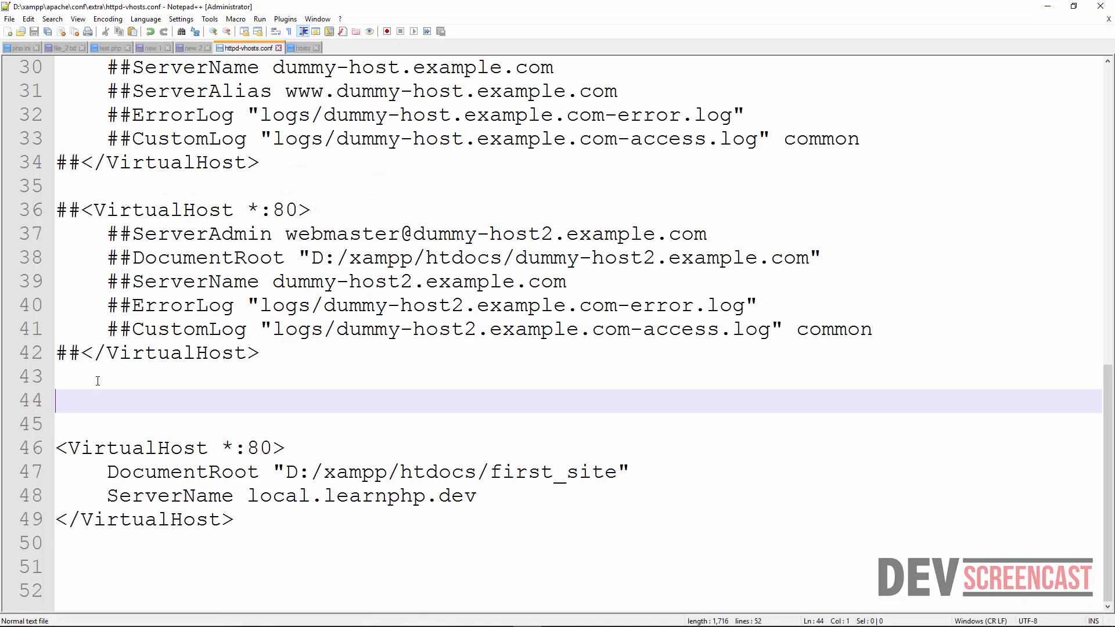
key(ctrl+v)
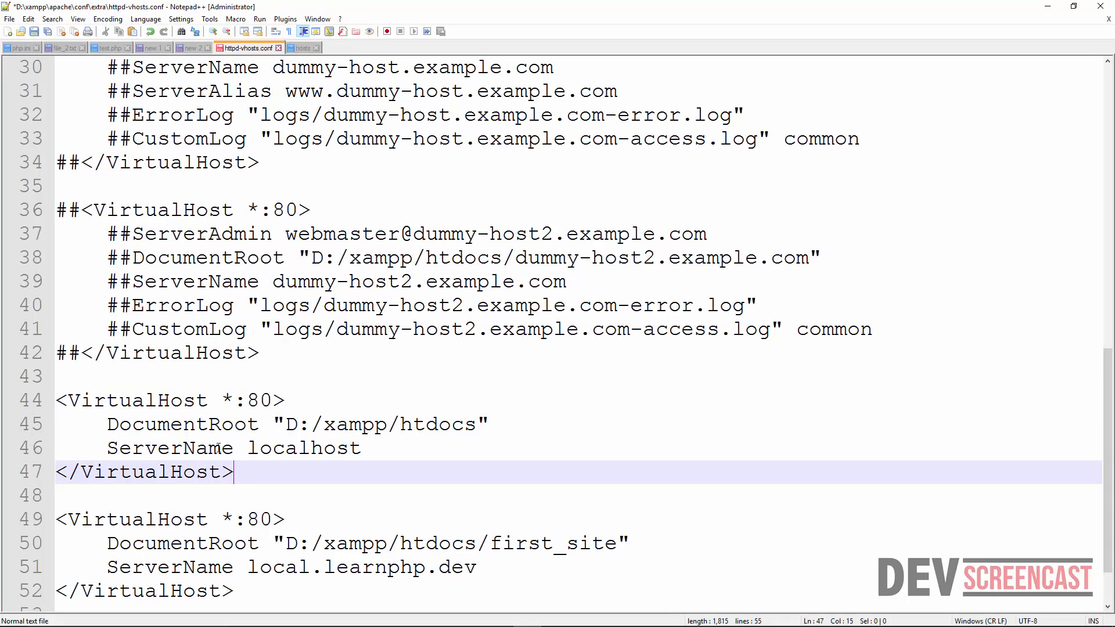
click(478, 426)
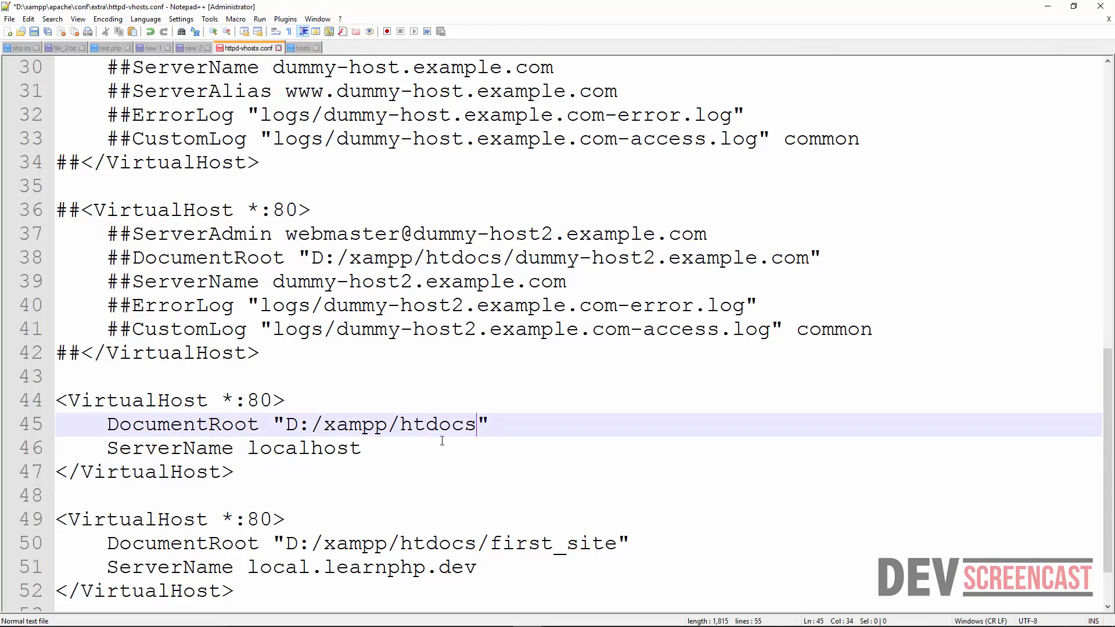
key(ctrl+s)
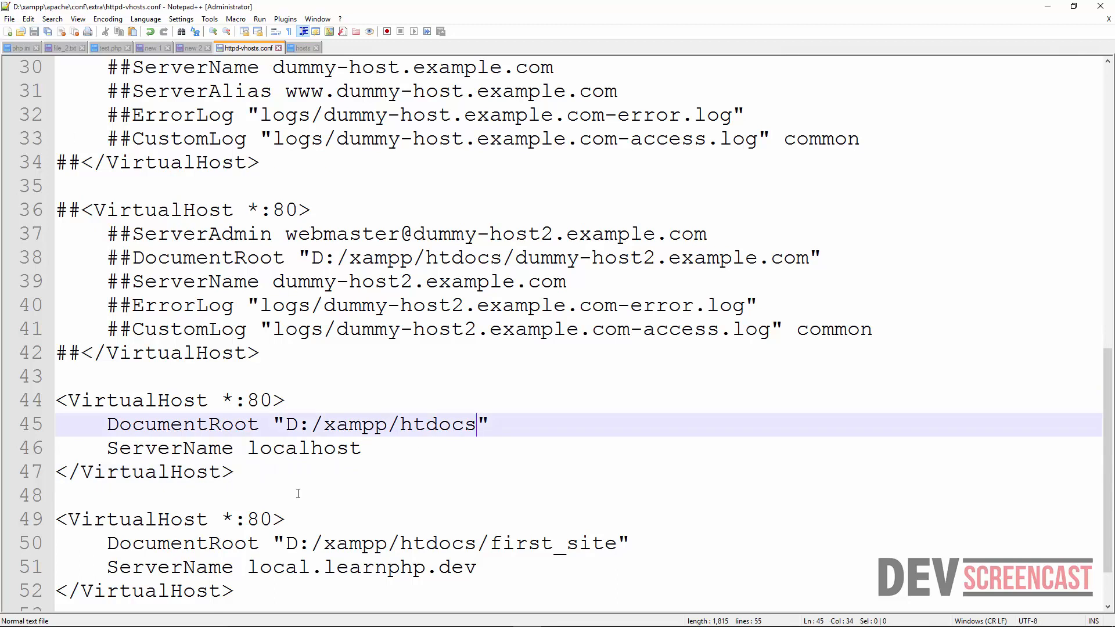
Step: Duplicate the local.learnphp.dev VirtualHost block below itself, separated by a blank line
scroll(343, 463, down, 1)
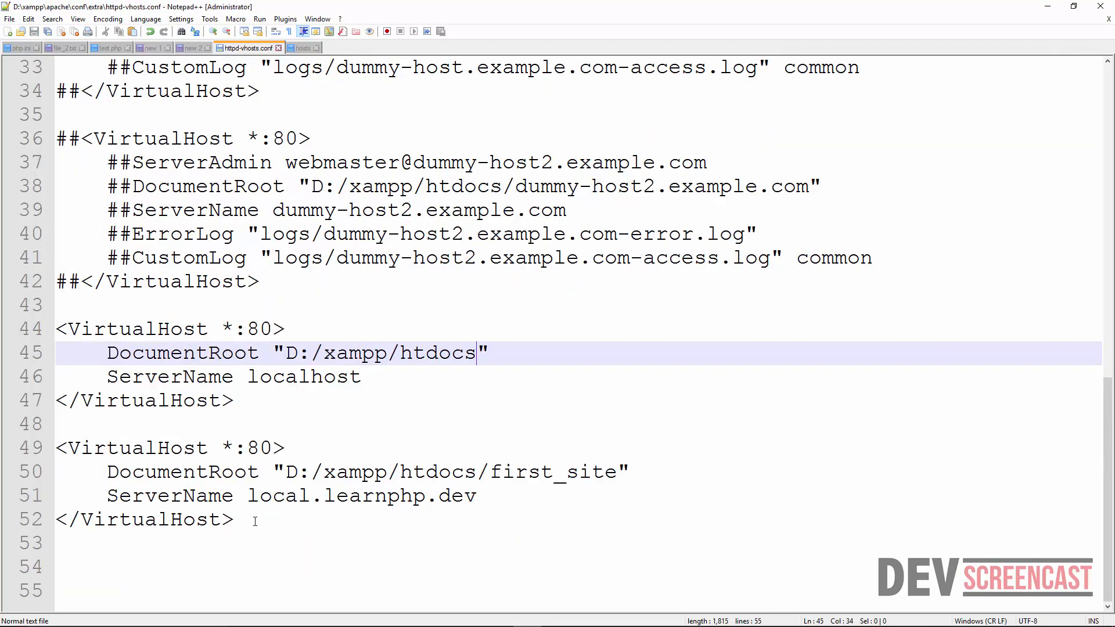
drag(248, 527, 47, 450)
key(ctrl+c)
click(253, 520)
key(Return)
key(Return)
key(ctrl+v)
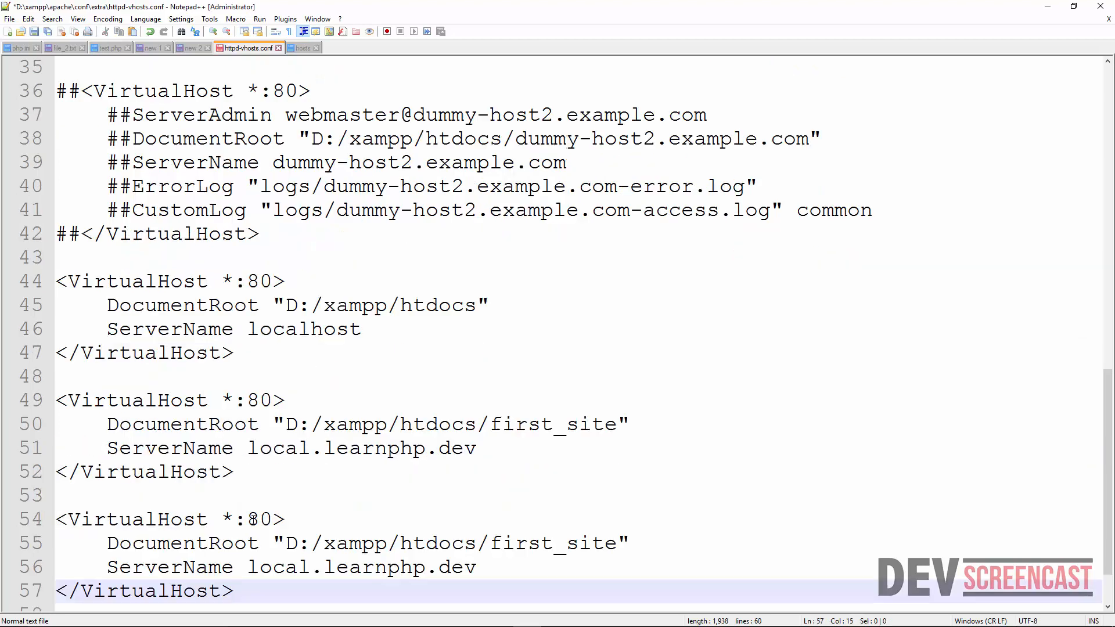
Step: In the duplicated block, set the DocumentRoot to "D:/xampp/htdocs/composer" and the ServerName to local.composer.dev
scroll(362, 482, down, 1)
double_click(554, 472)
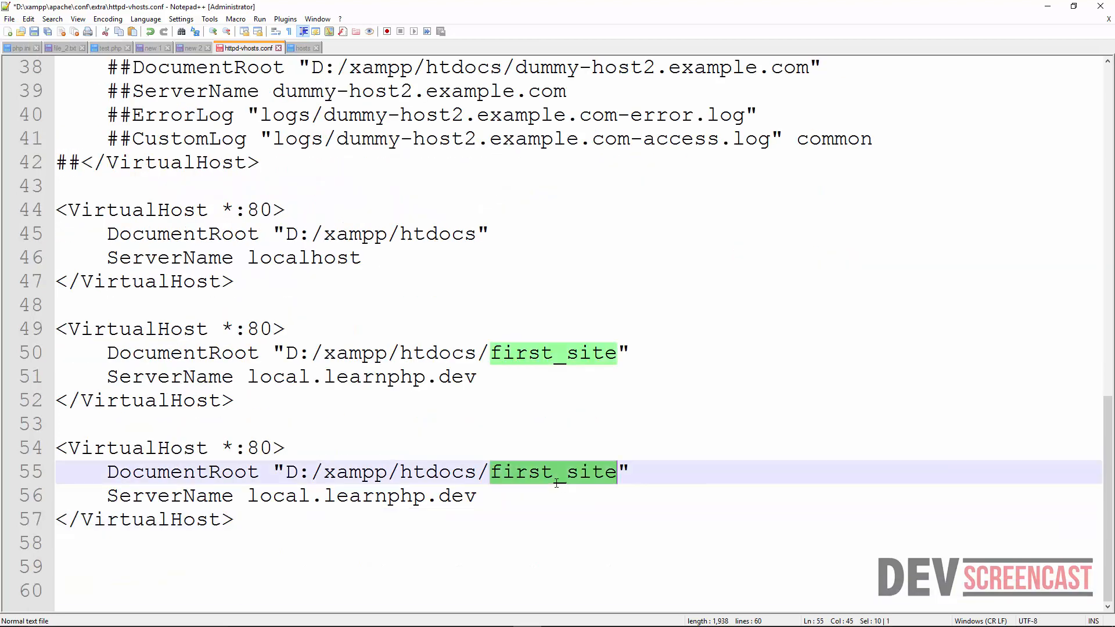
text(composer)
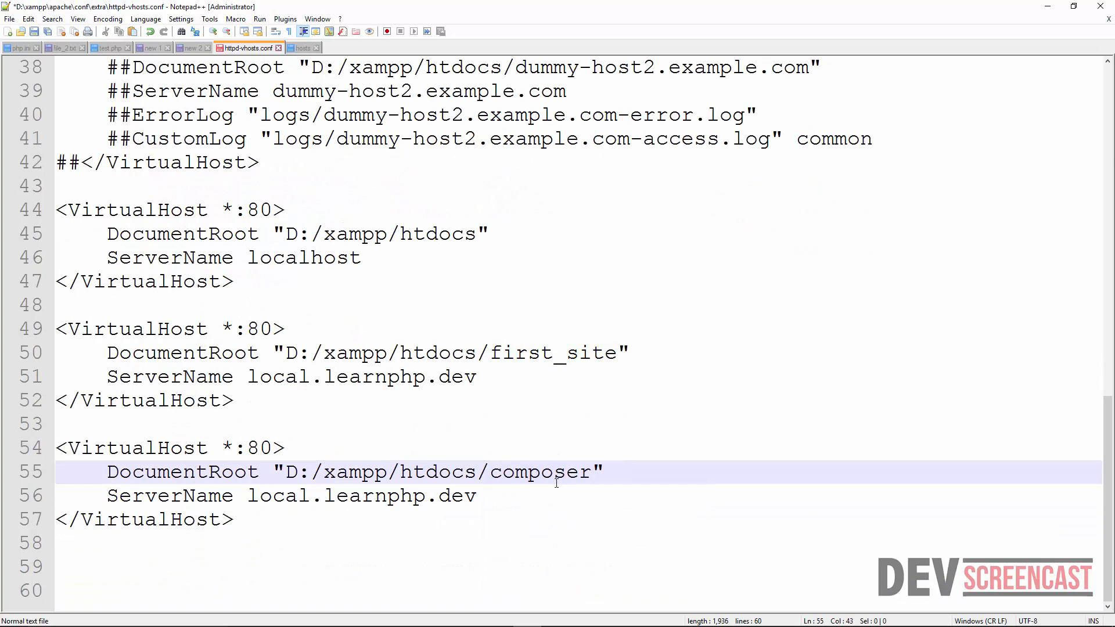
double_click(370, 497)
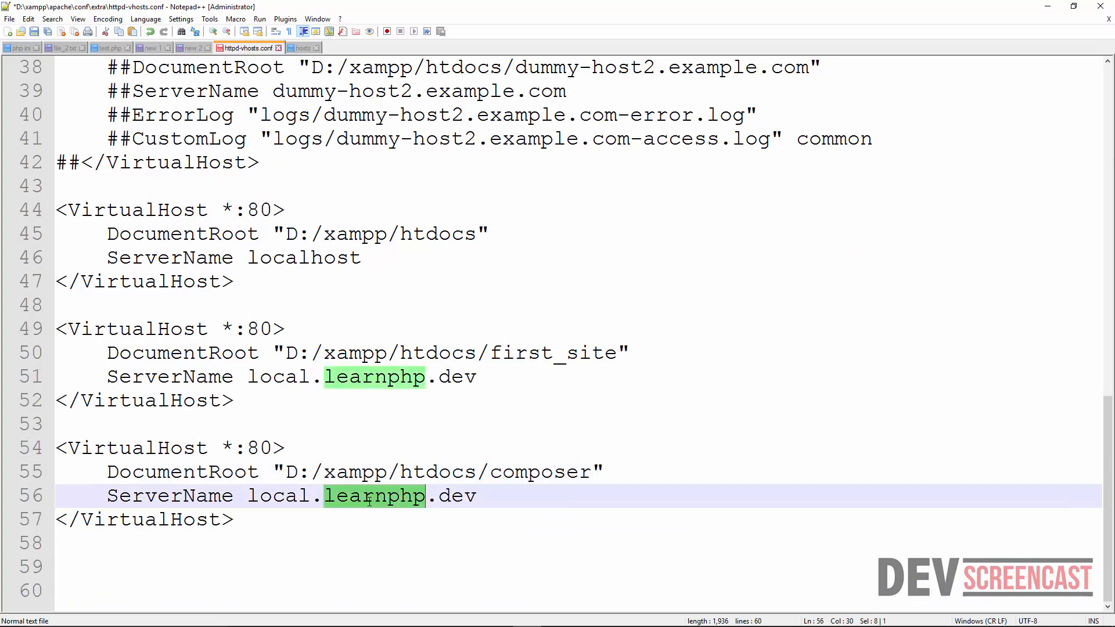
text(composer)
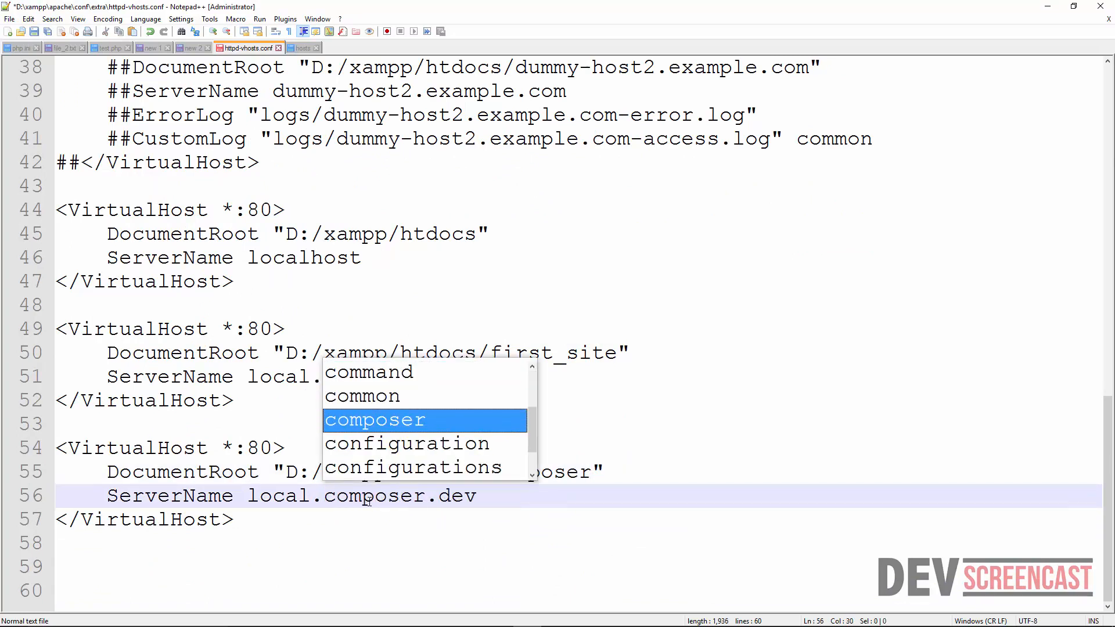
click(421, 521)
Step: Save httpd-vhosts.conf and add an entry mapping 127.0.0.1 to local.composer.dev below local.learnphp.dev in the hosts file, saving it too
drag(485, 497, 250, 494)
key(ctrl+c)
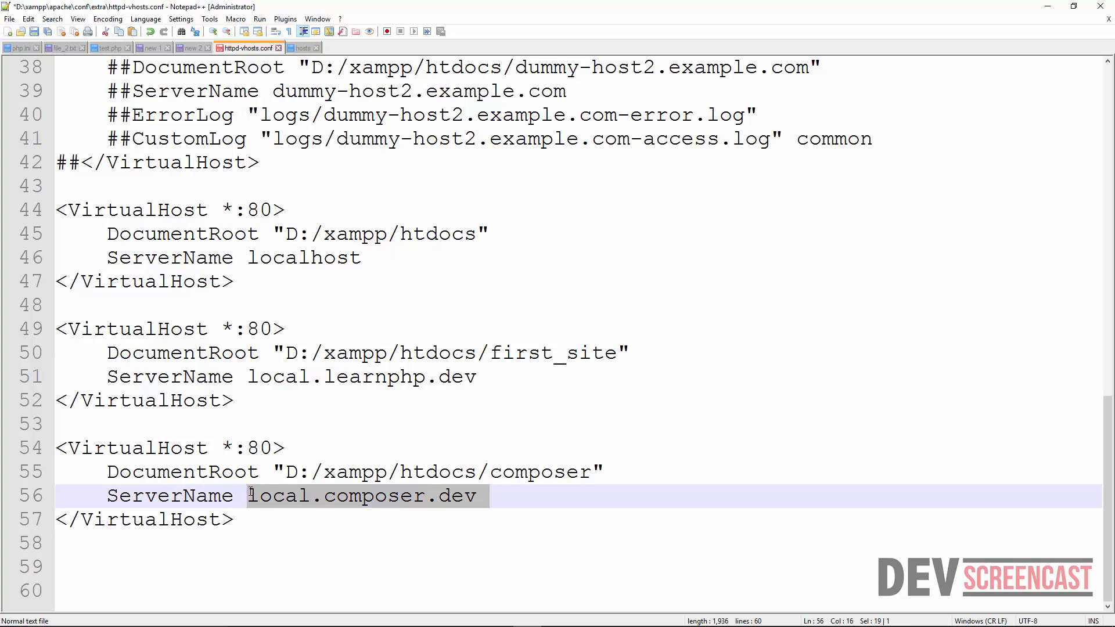
key(ctrl+s)
click(303, 48)
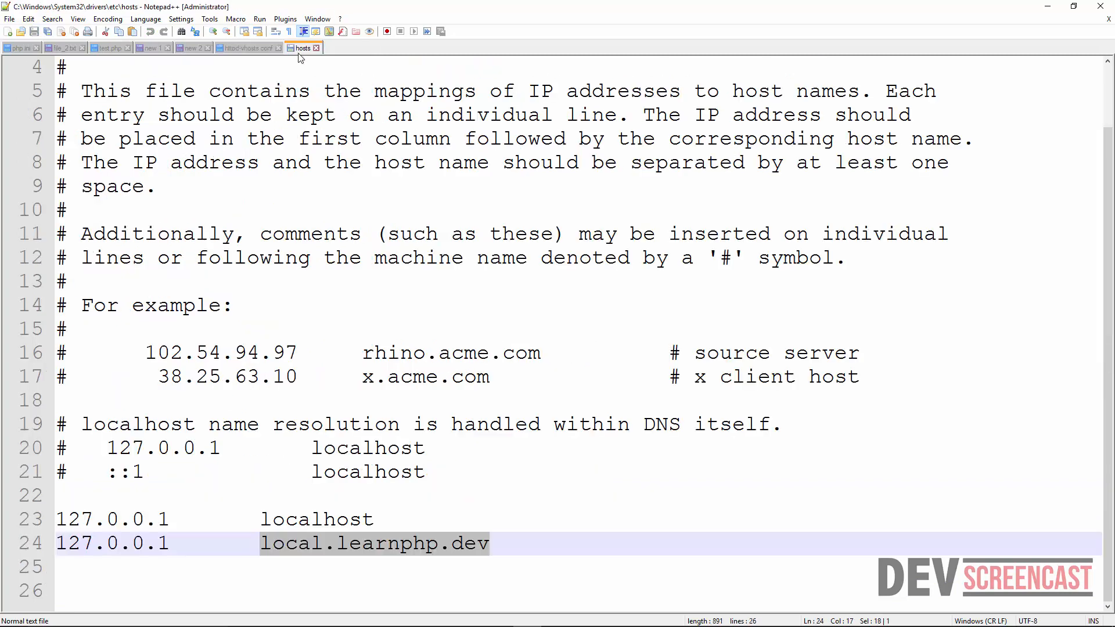
click(199, 546)
click(140, 544)
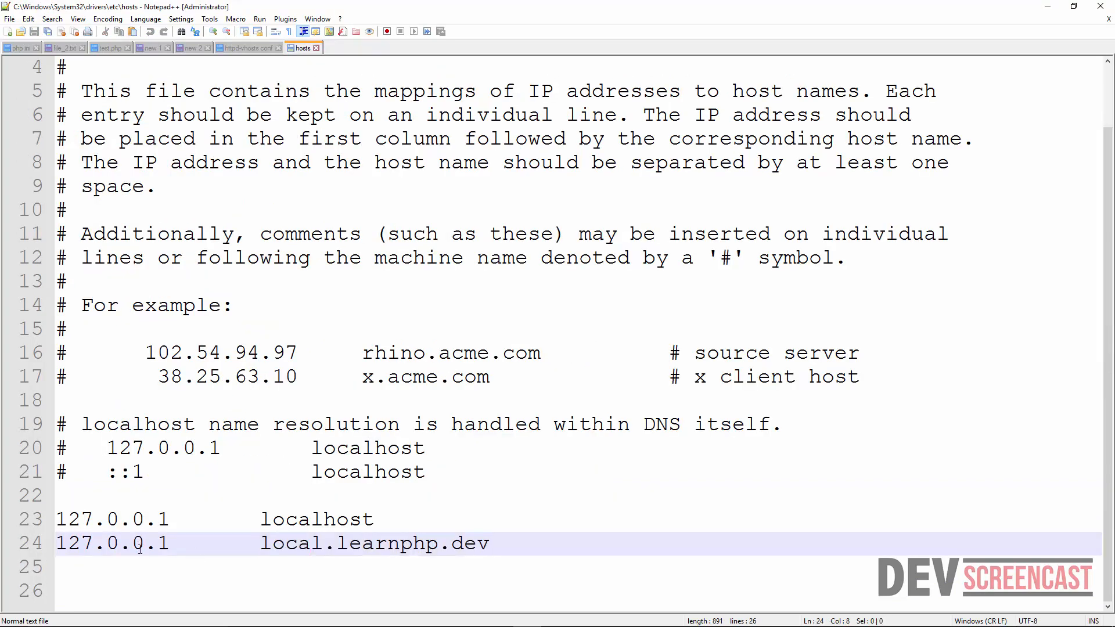
key(ctrl+d)
drag(488, 576, 262, 571)
key(ctrl+v)
key(ctrl+s)
Step: Restart Apache in the XAMPP Control Panel and load local.composer.dev in the browser
key(alt+Tab)
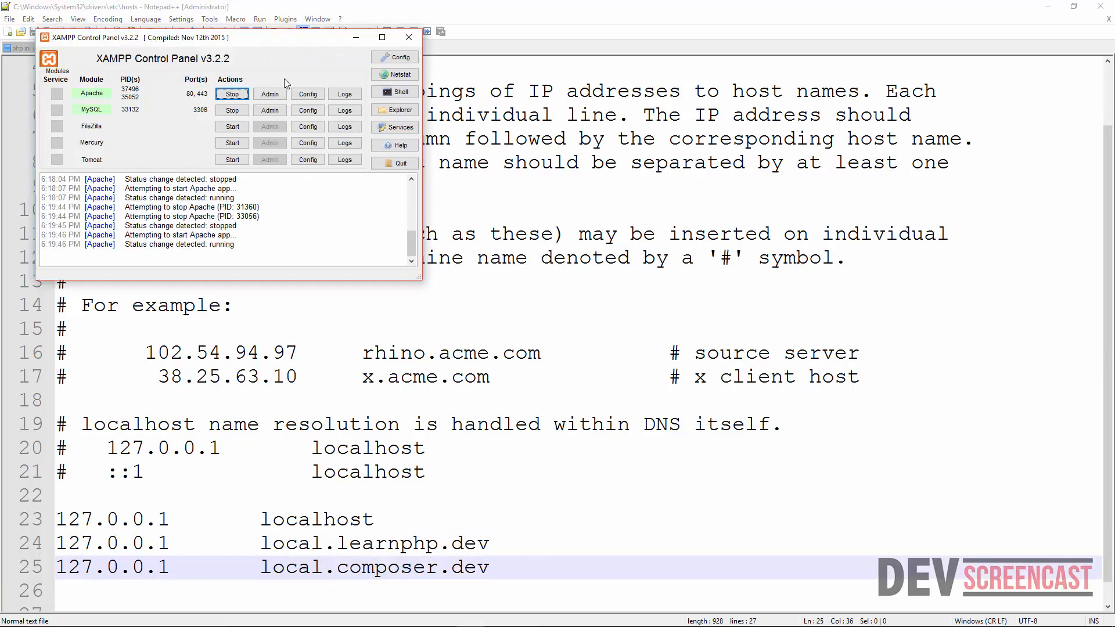
click(232, 94)
click(232, 94)
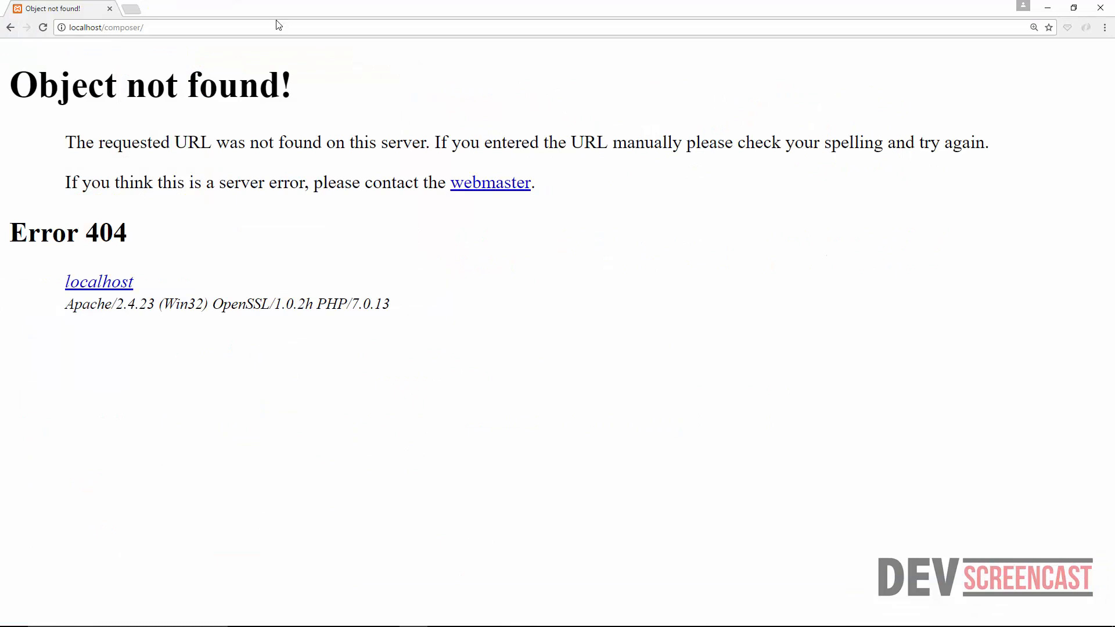
click(107, 27)
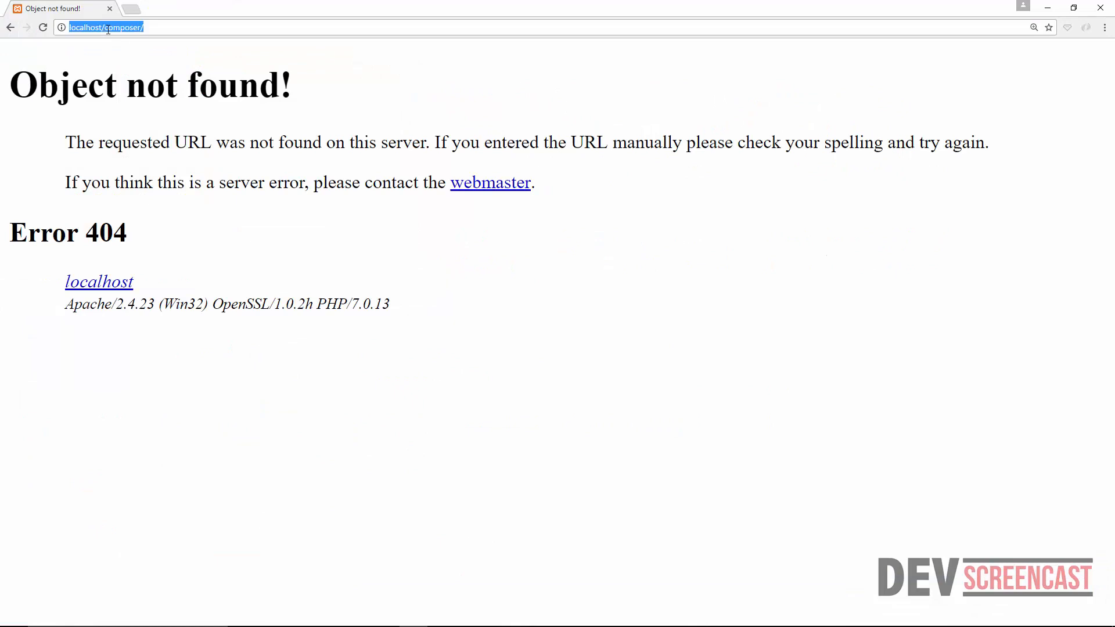
key(ctrl+v)
key(Return)
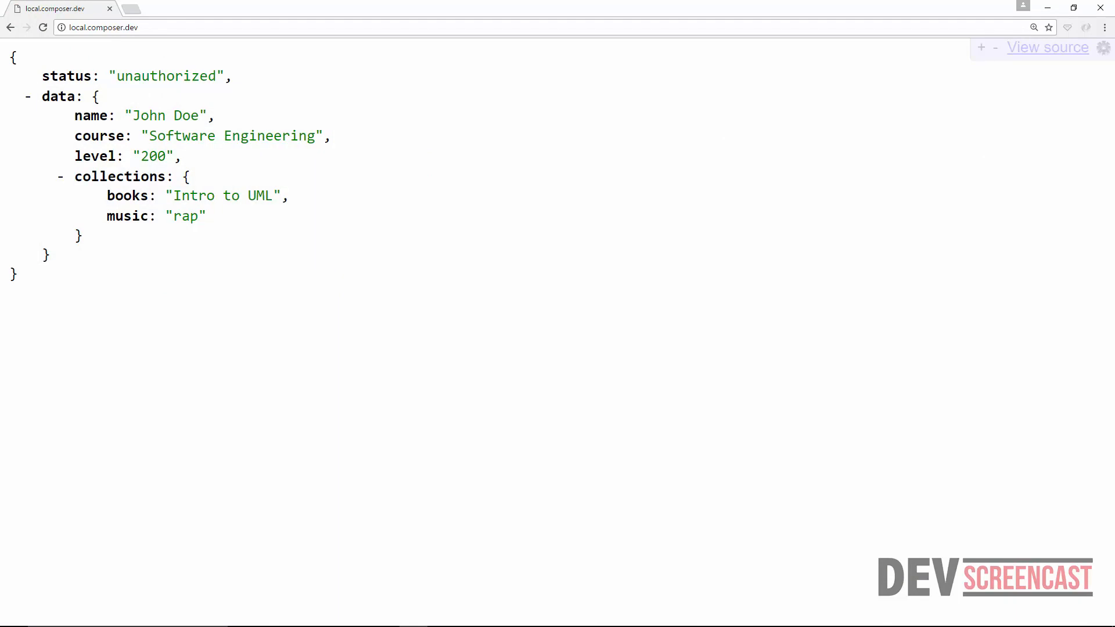
key(alt+Tab)
click(293, 502)
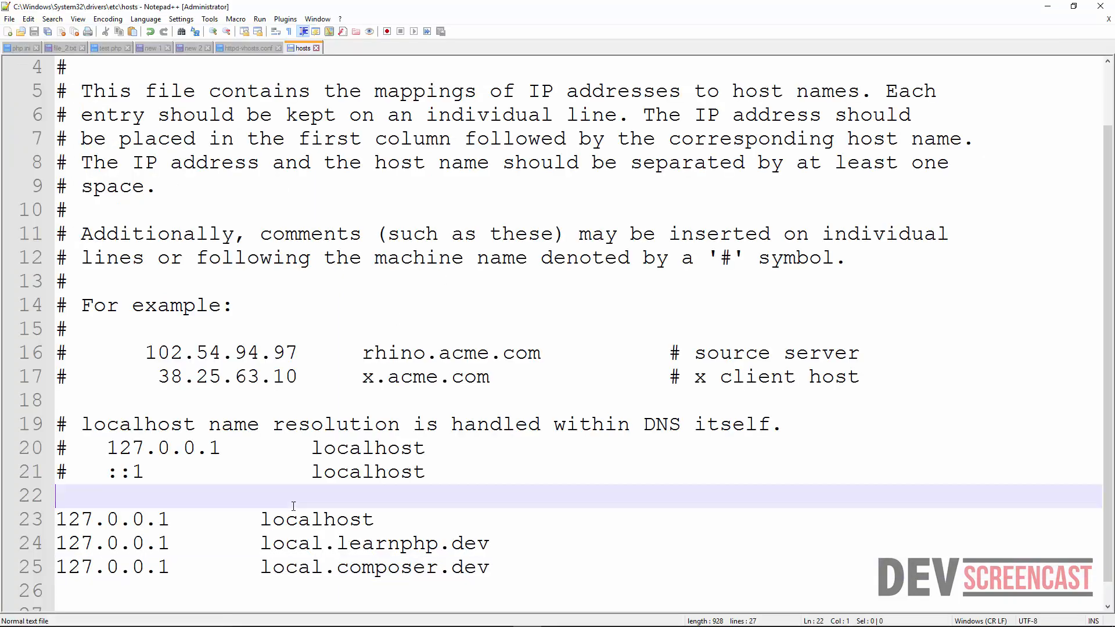
click(246, 50)
click(227, 418)
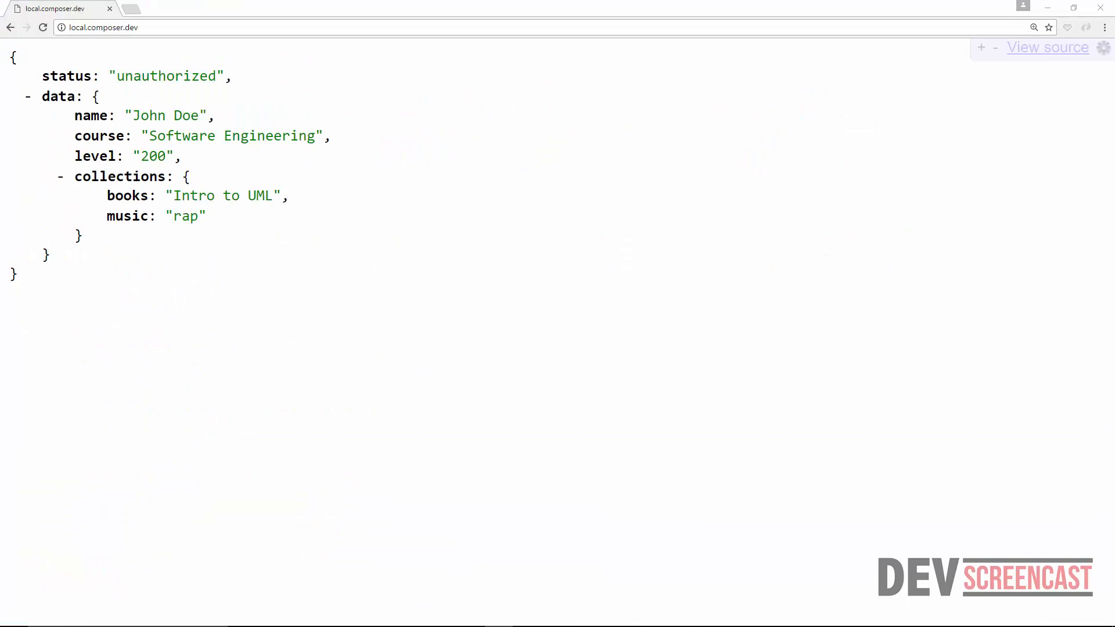
Step: Open localhost/phpmyadmin in a new browser tab and narrow its database navigation pane
click(131, 9)
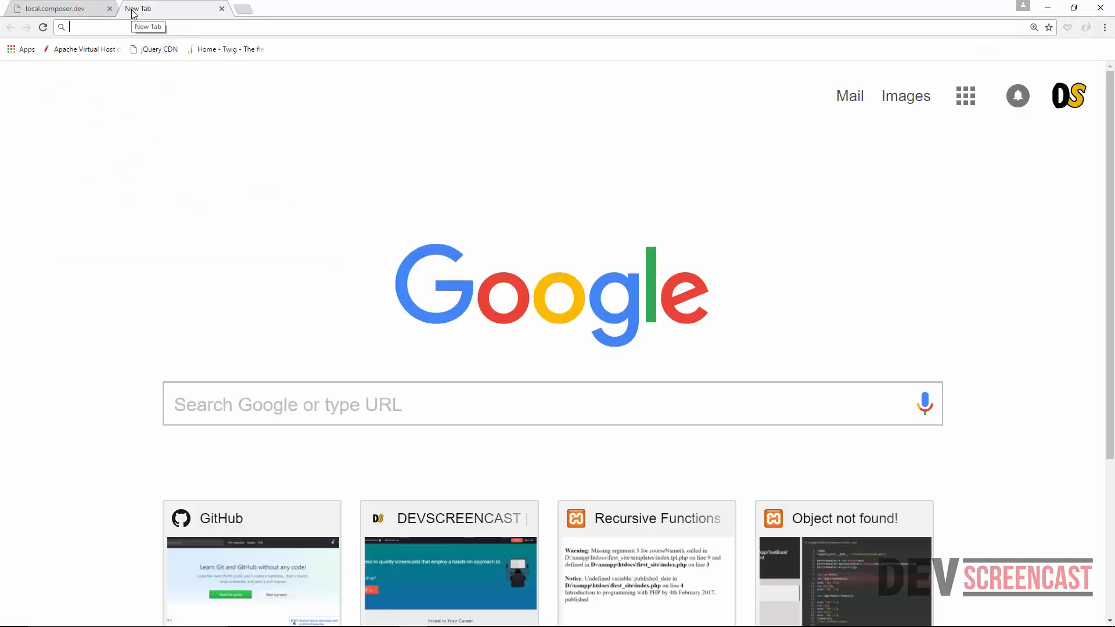
text(localhost/fi)
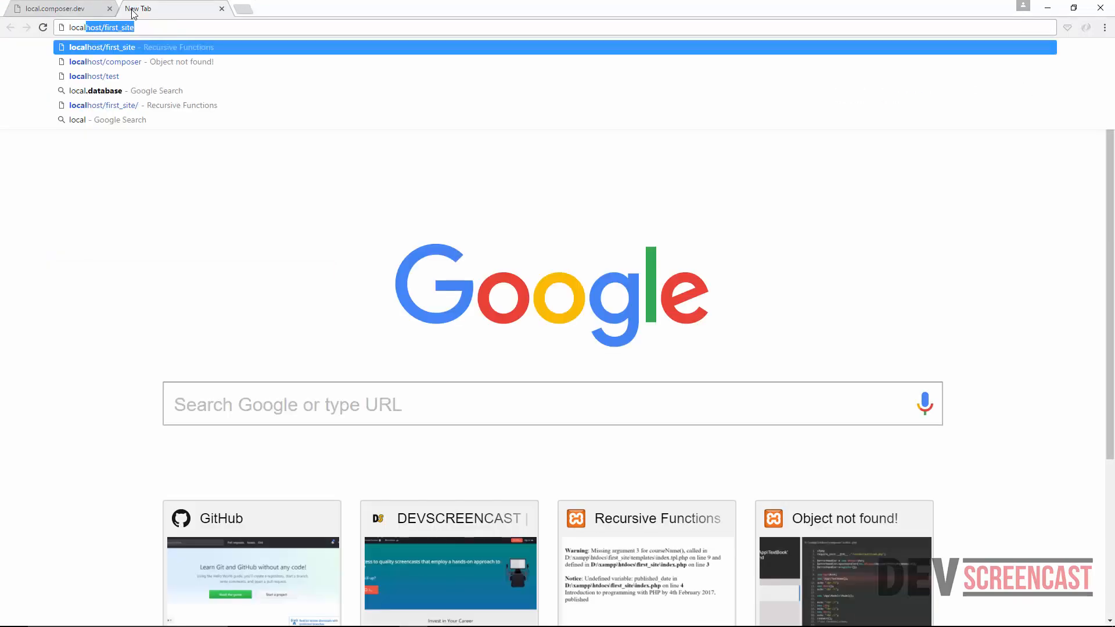
key(BackSpace)
key(BackSpace)
text(php)
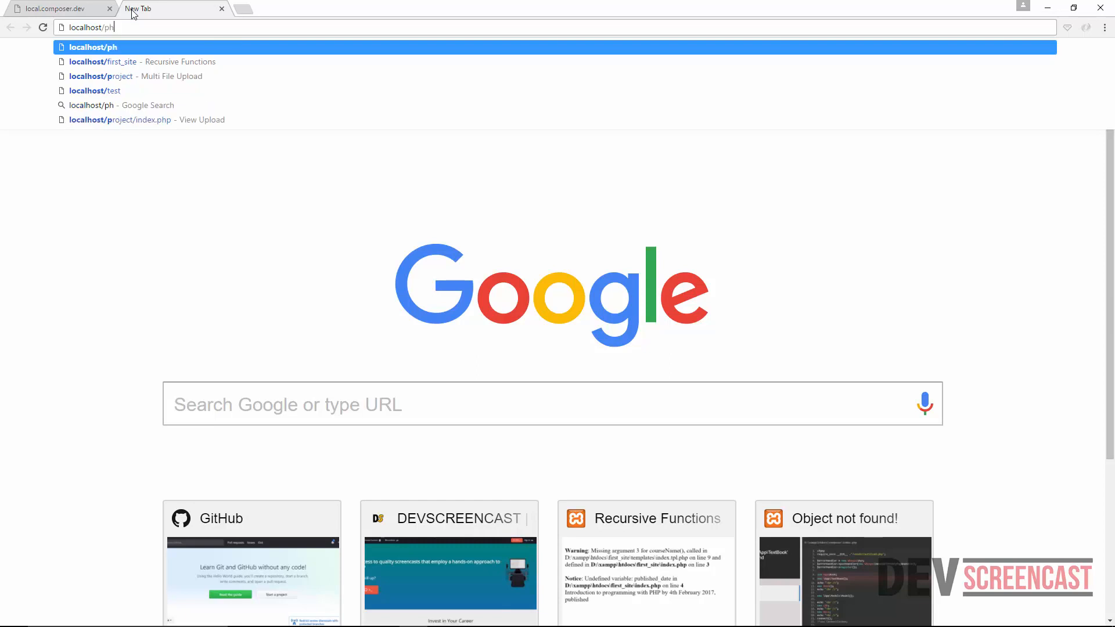
text(myadmin)
key(Return)
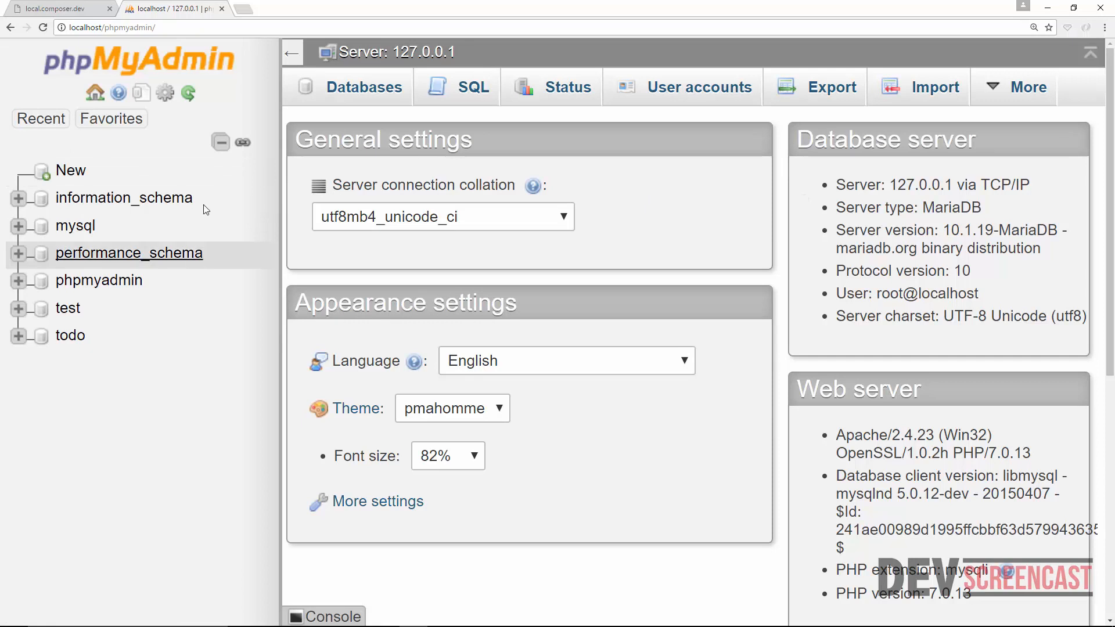
drag(281, 153, 218, 156)
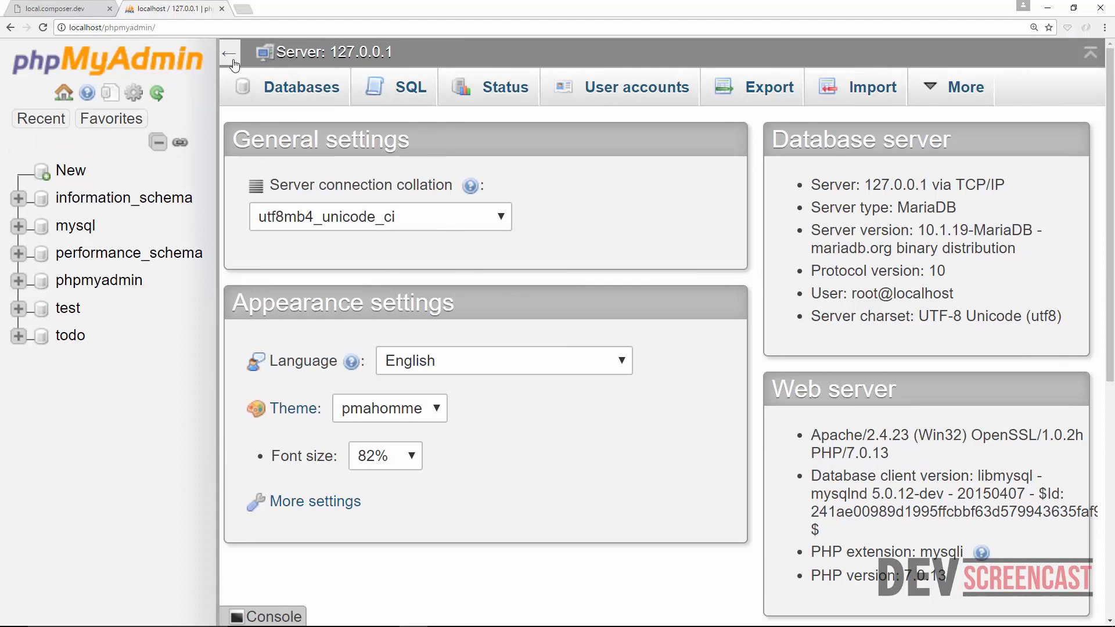
click(125, 27)
text(local.d)
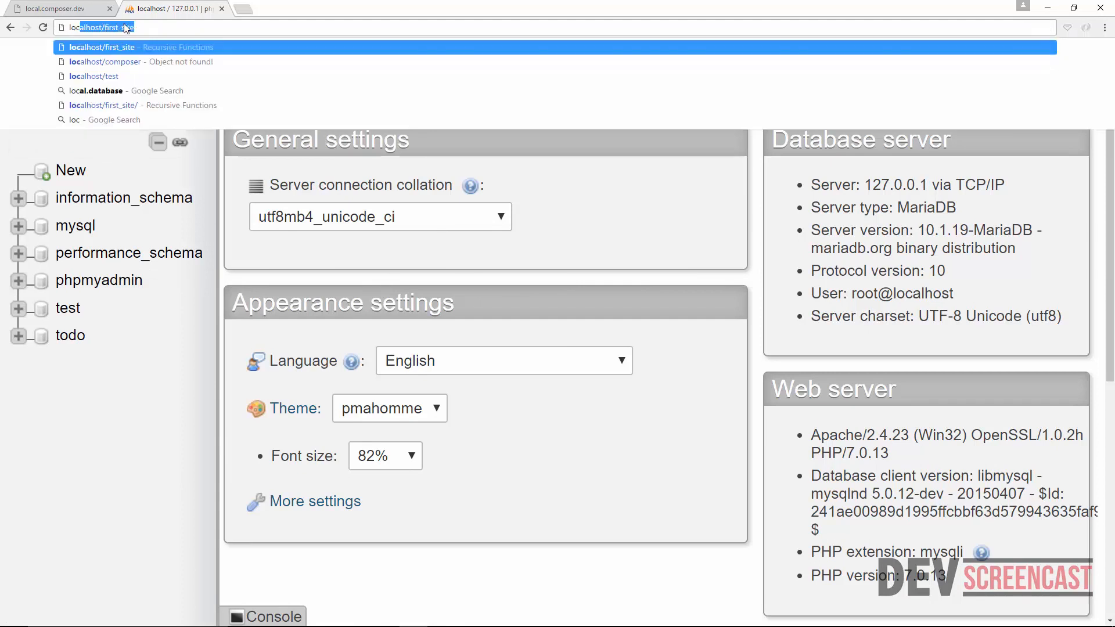
text(atabase)
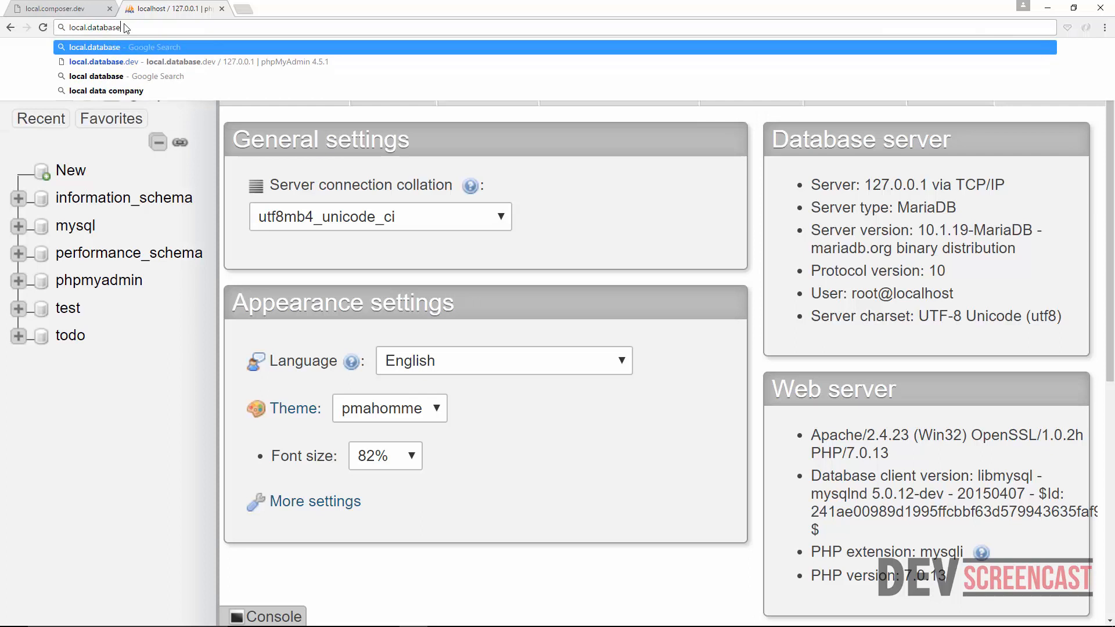
text(.dev)
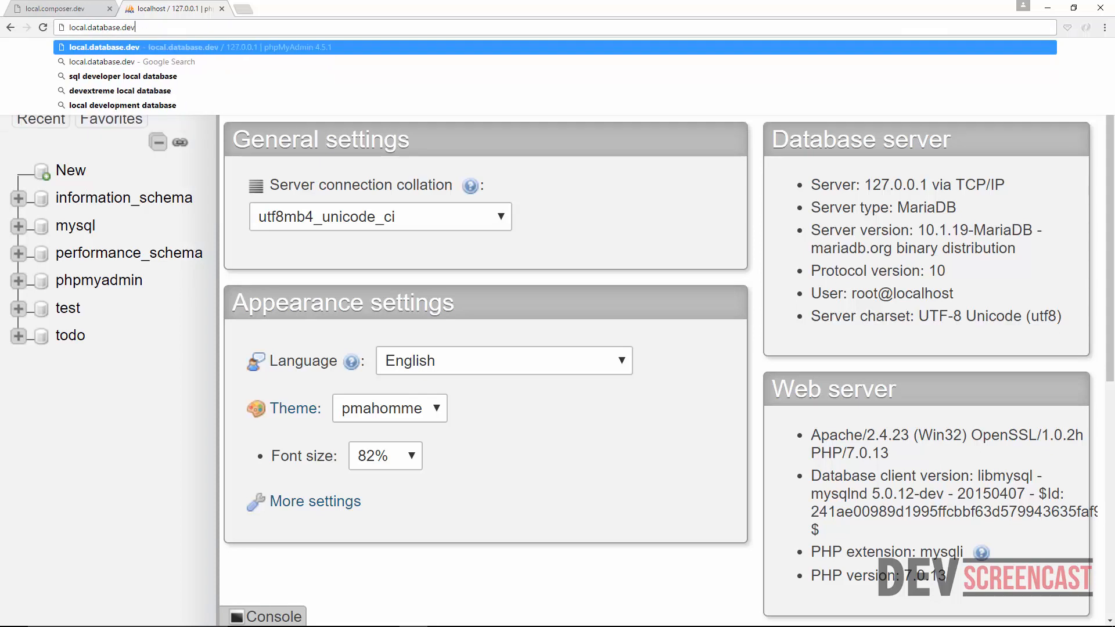
Step: Switch to httpd-vhosts.conf in Notepad++ and duplicate the localhost VirtualHost block directly below itself, separated by a blank line
key(alt+Tab)
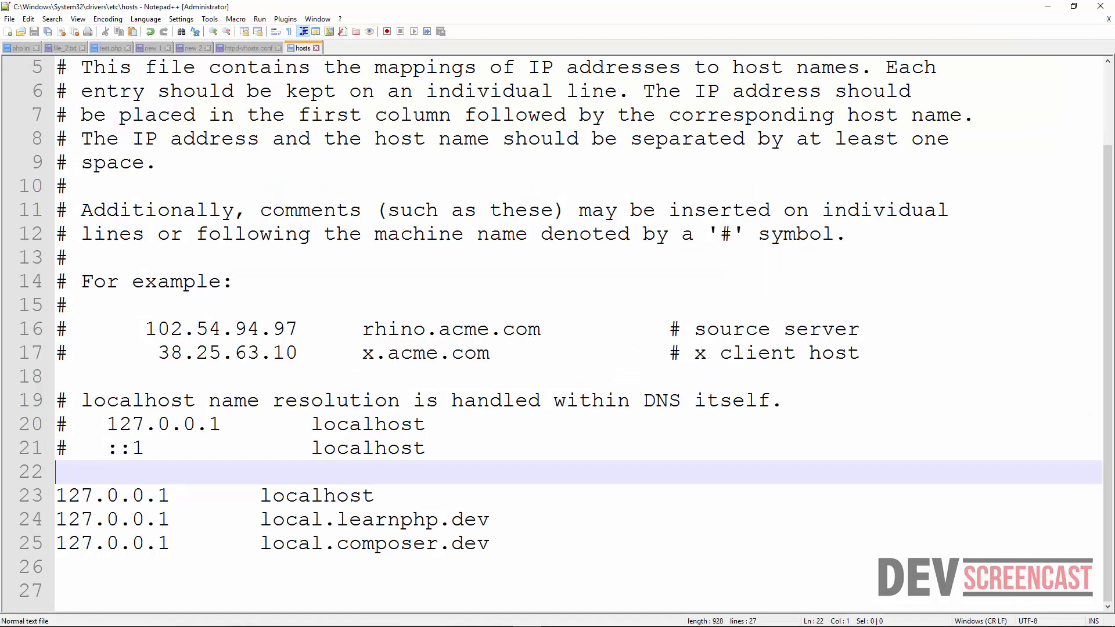
click(252, 48)
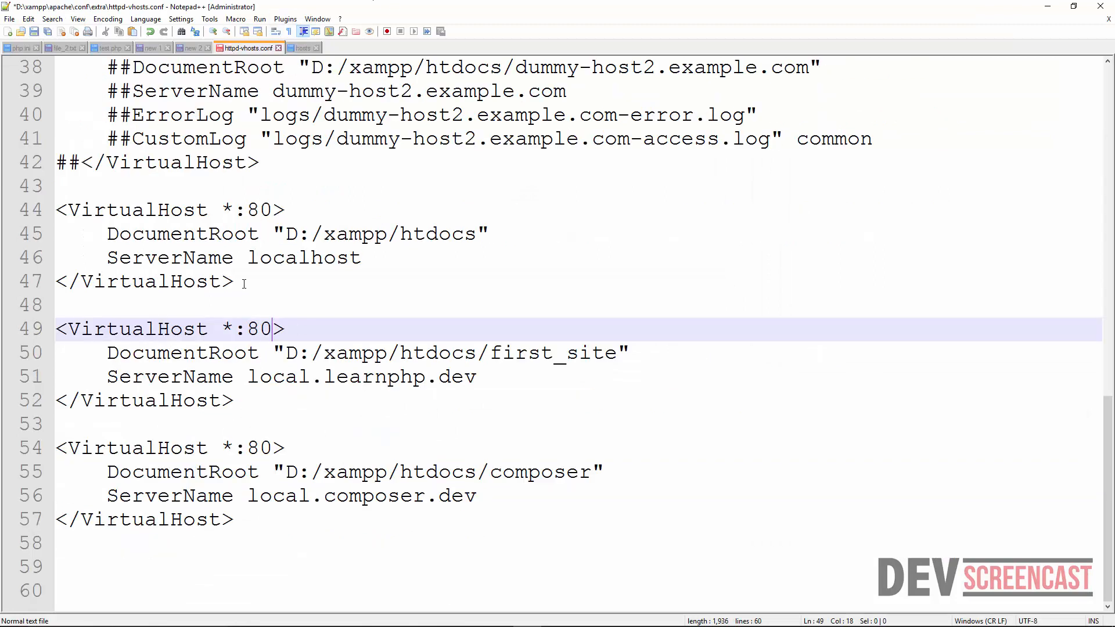
drag(238, 282, 55, 210)
key(ctrl+c)
click(276, 281)
key(Return)
key(Return)
key(ctrl+v)
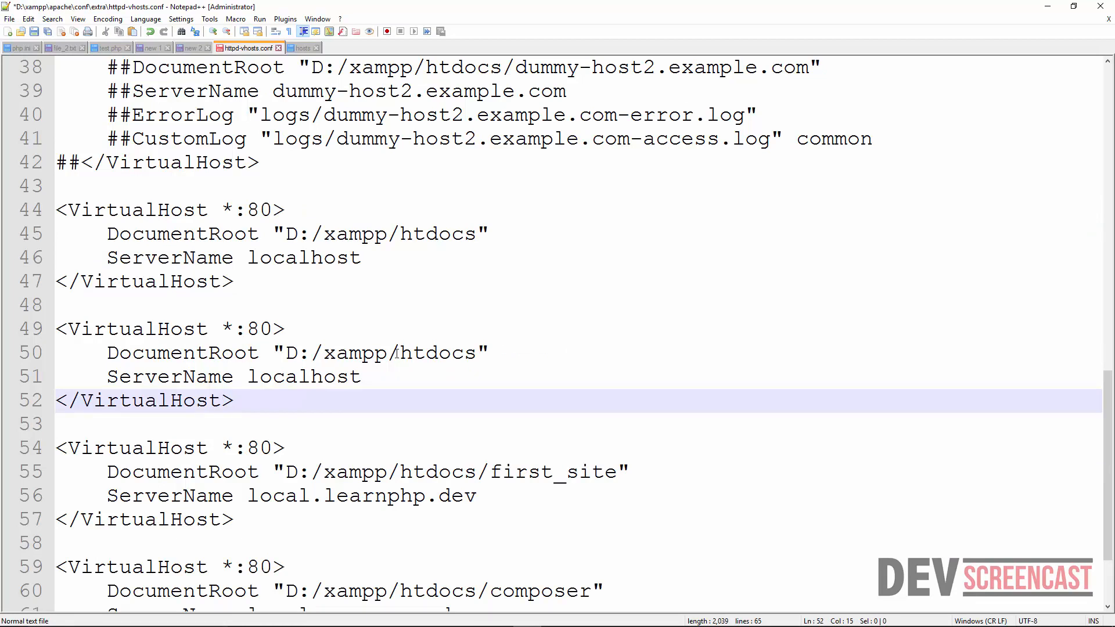
Step: Set the duplicated block's DocumentRoot to "D:/xampp/phpMyAdmin", copying the folder name from the xampp directory in File Explorer
click(366, 355)
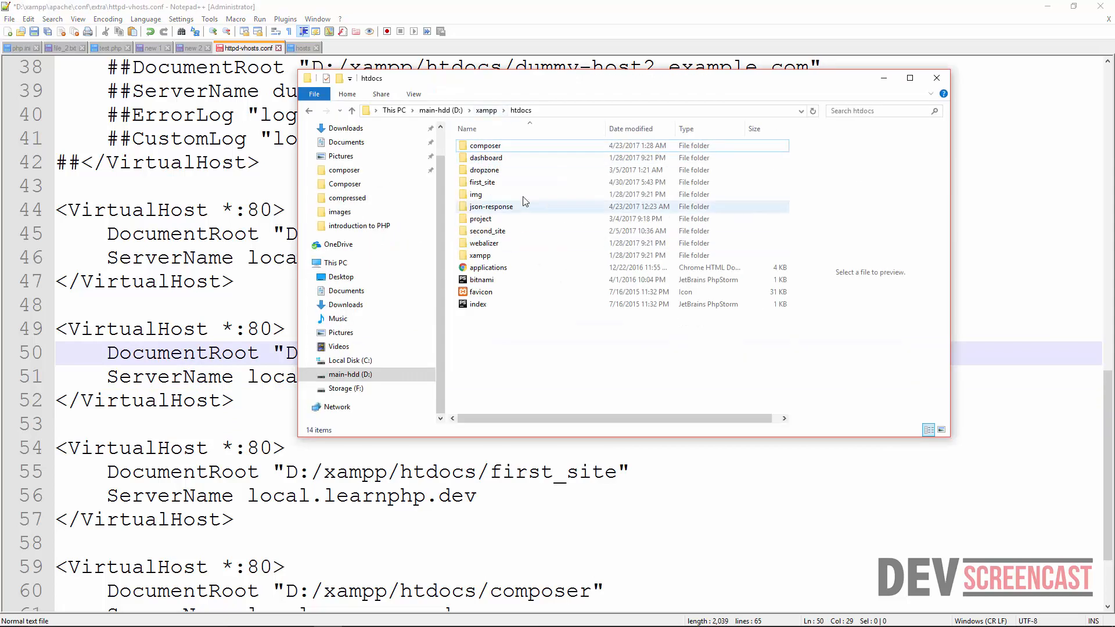
click(486, 110)
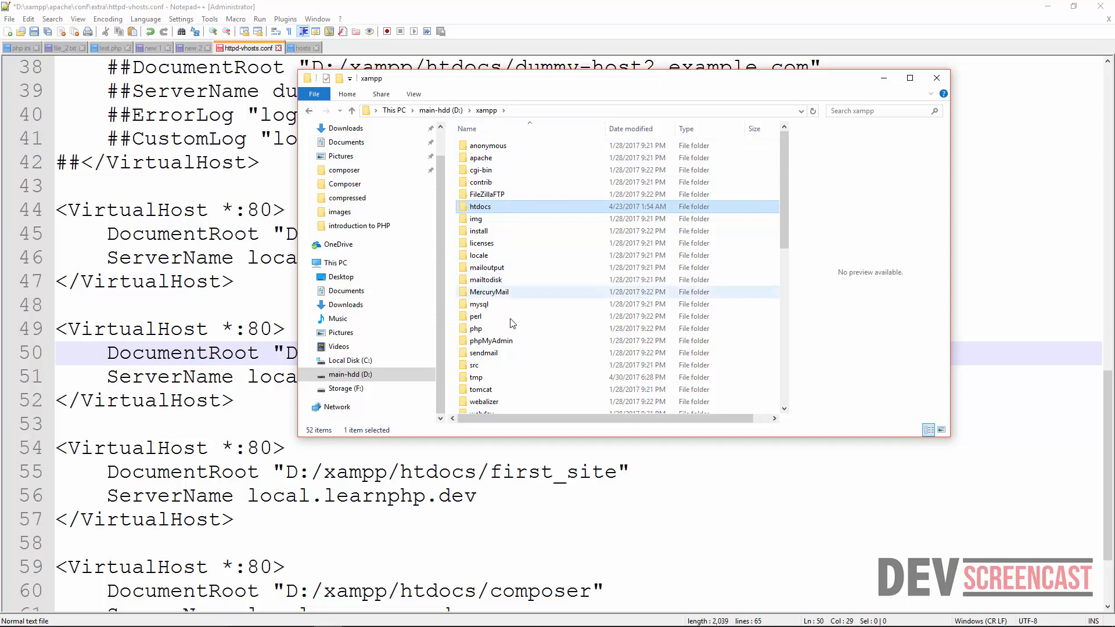
right_click(487, 342)
key(m)
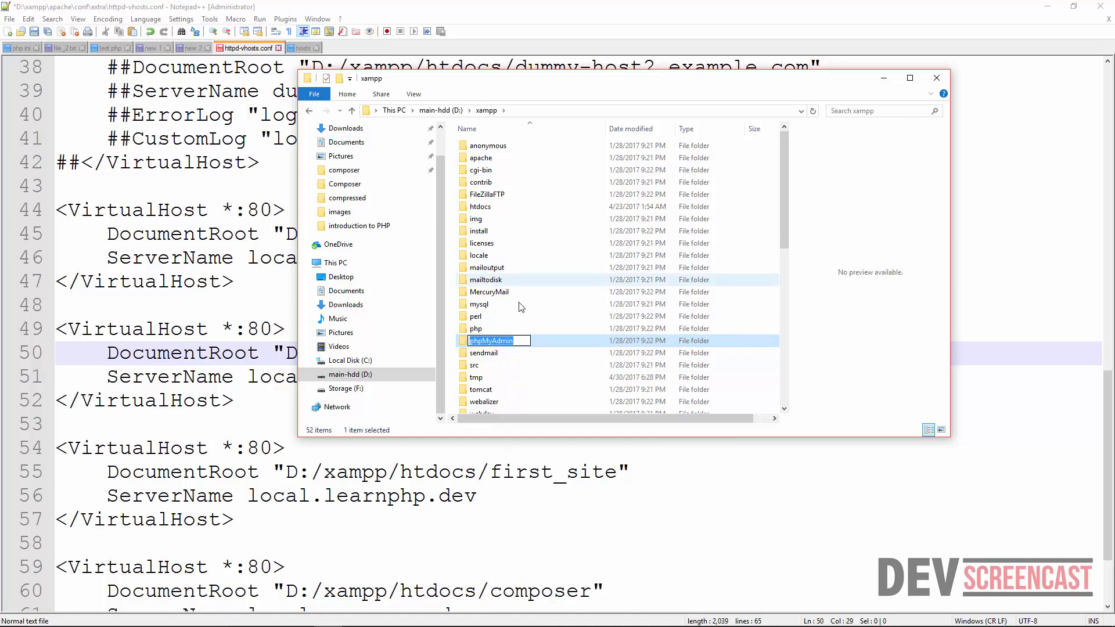
click(493, 303)
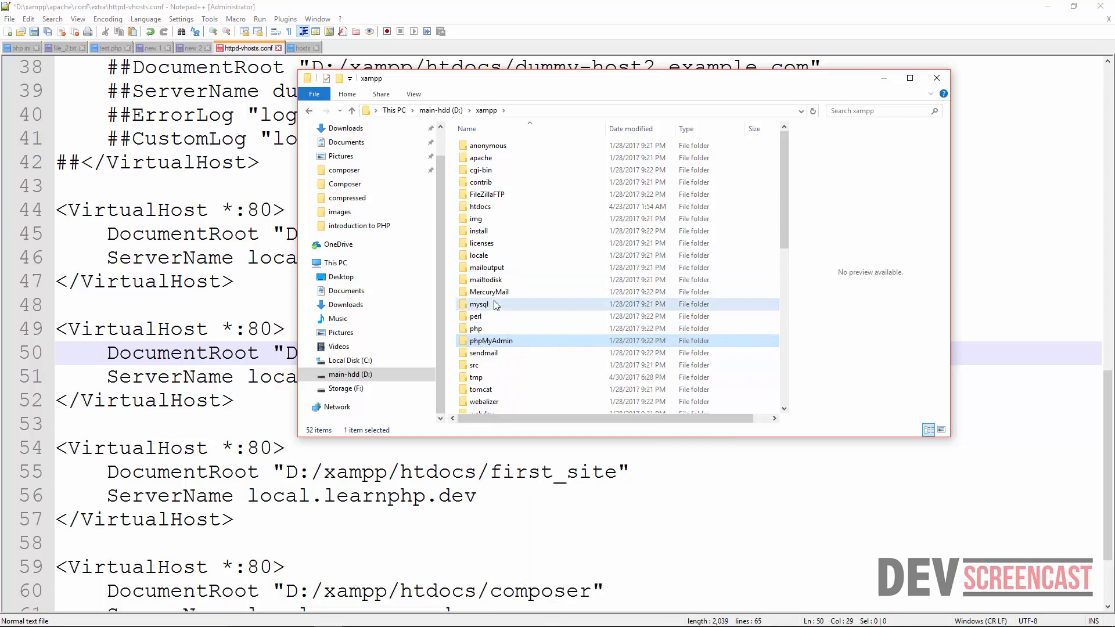
click(209, 296)
double_click(432, 351)
key(ctrl+v)
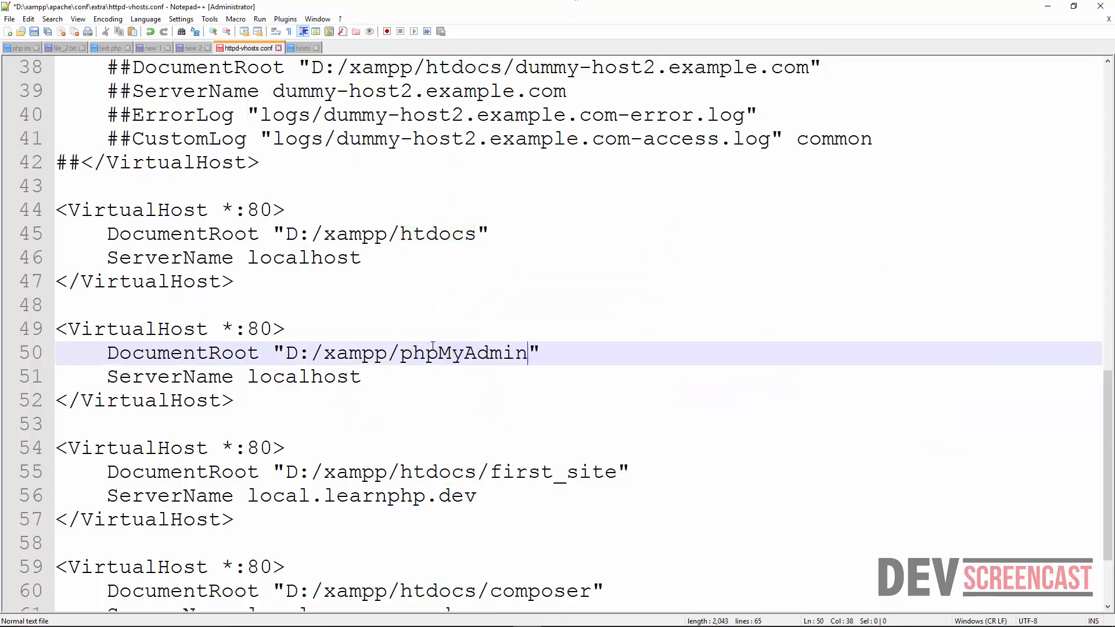
key(Left)
key(Left)
key(Left)
key(Left)
key(Left)
key(Left)
Step: Set the ServerName of the phpMyAdmin VirtualHost block to db.local.dev
double_click(314, 377)
text(d)
key(Escape)
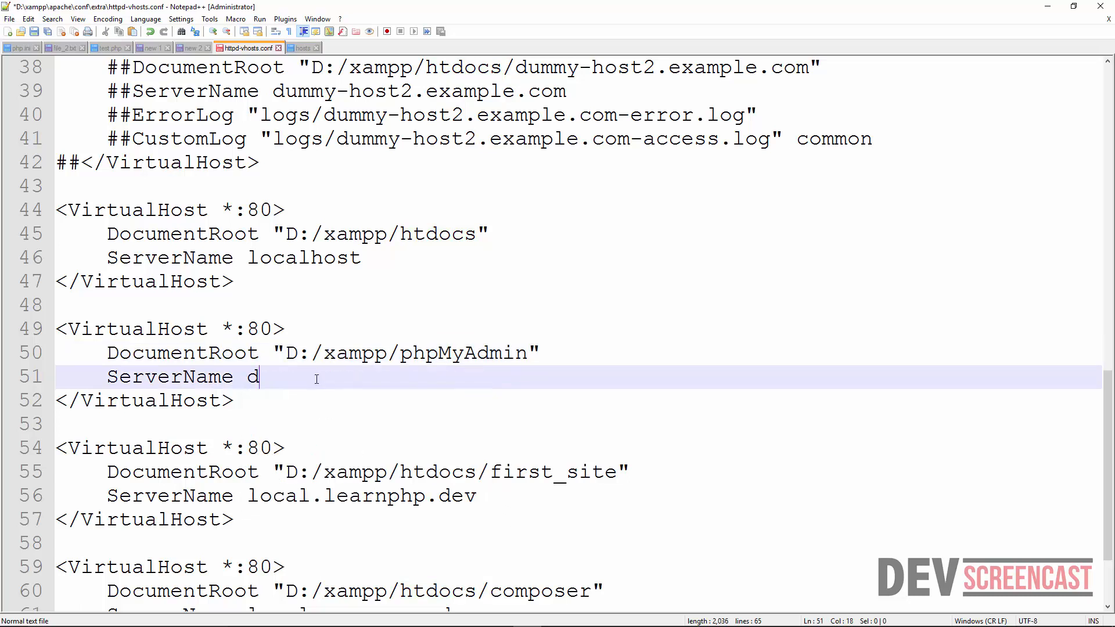
text(b.local.dev)
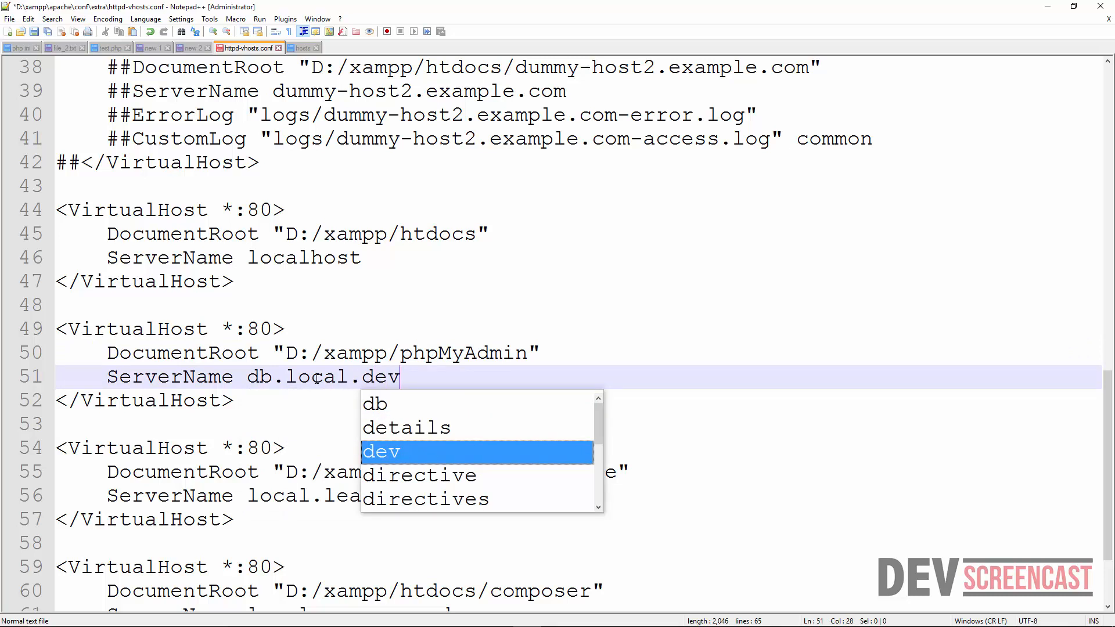
Step: Try db.local.com as the ServerName of the phpMyAdmin block and restore the .dev ending
key(BackSpace)
key(BackSpace)
key(BackSpace)
text(com)
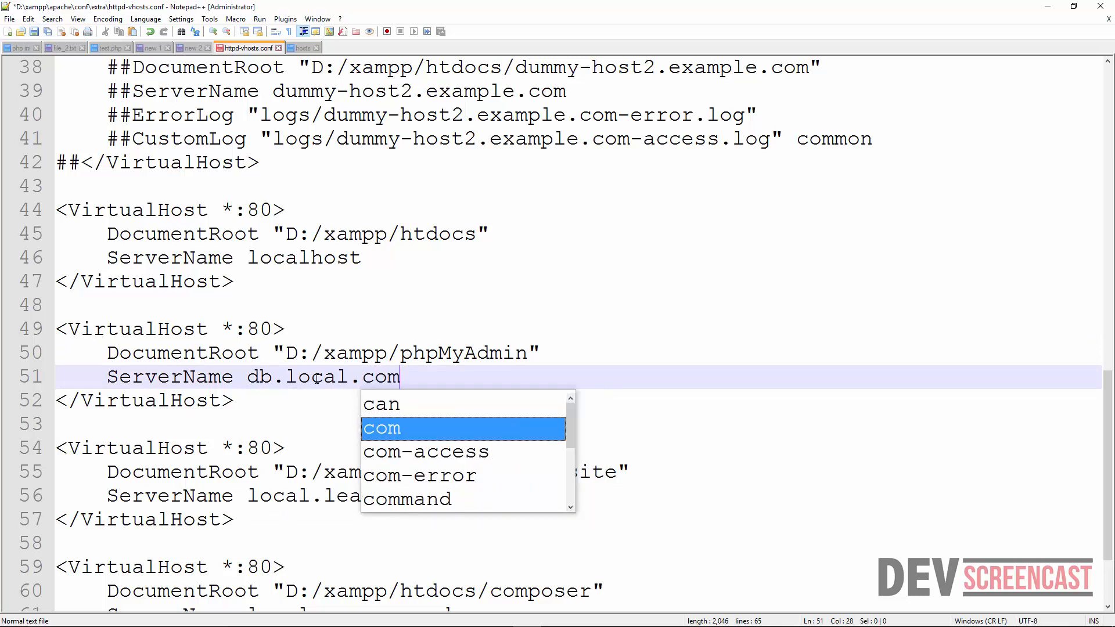
key(BackSpace)
key(BackSpace)
key(BackSpace)
text(dev)
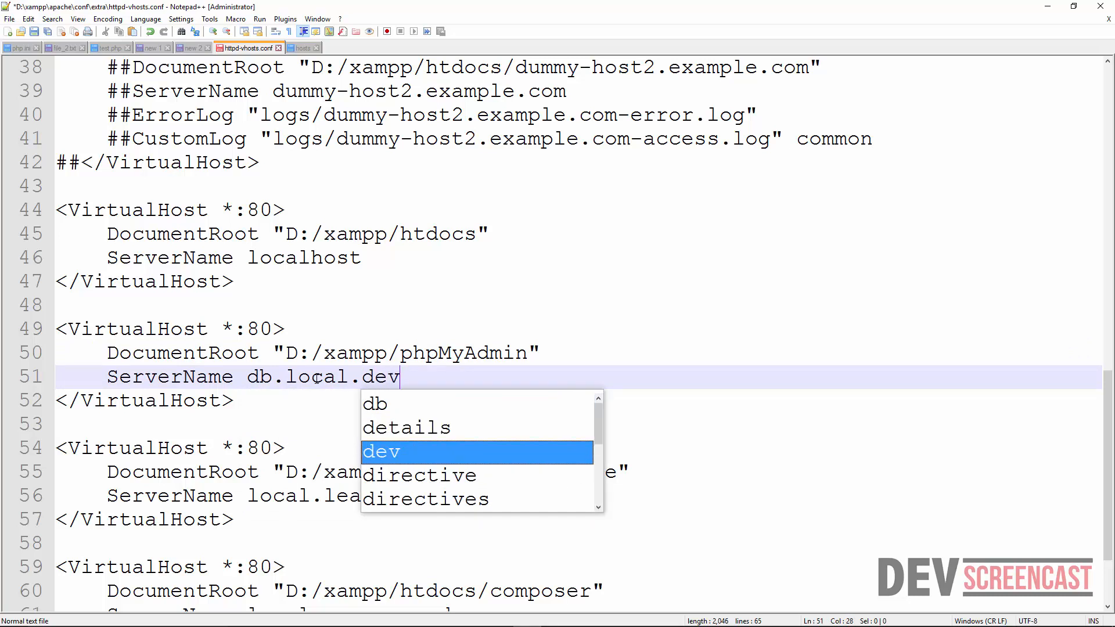
Step: Save httpd-vhosts.conf and add an entry mapping 127.0.0.1 to db.local.dev below localhost in the hosts file, saving it too
click(299, 328)
key(ctrl+s)
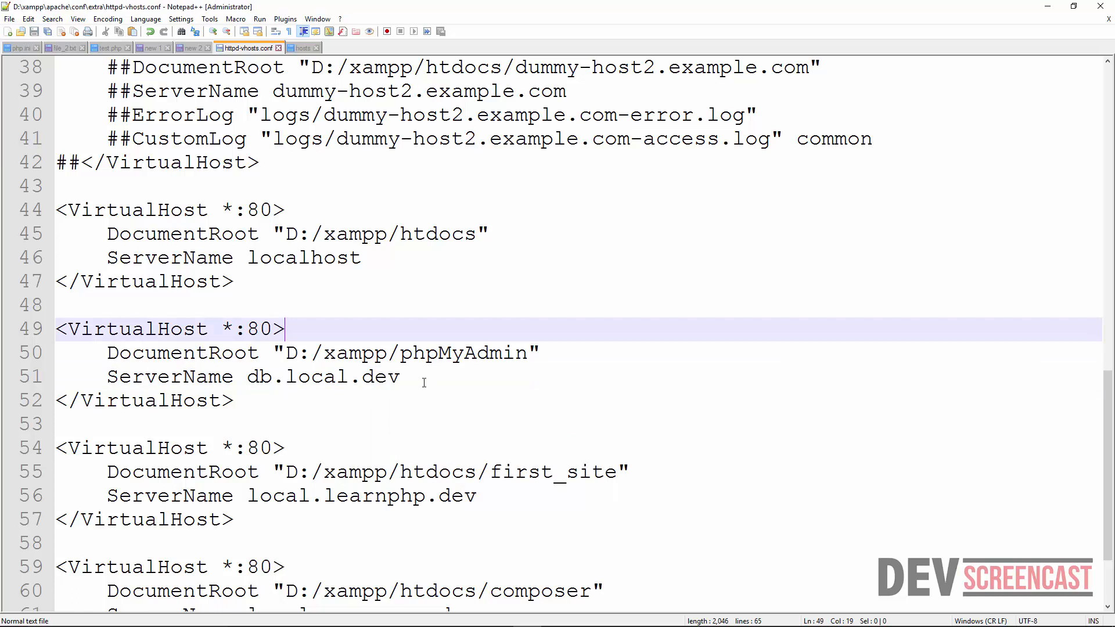
drag(405, 378, 248, 372)
key(ctrl+c)
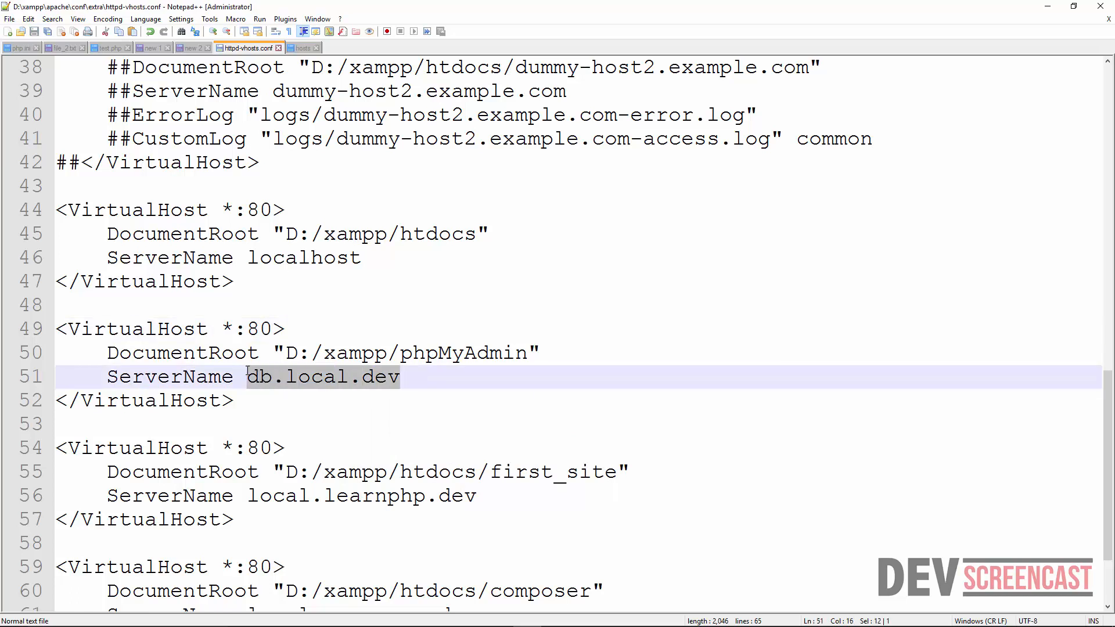
click(303, 49)
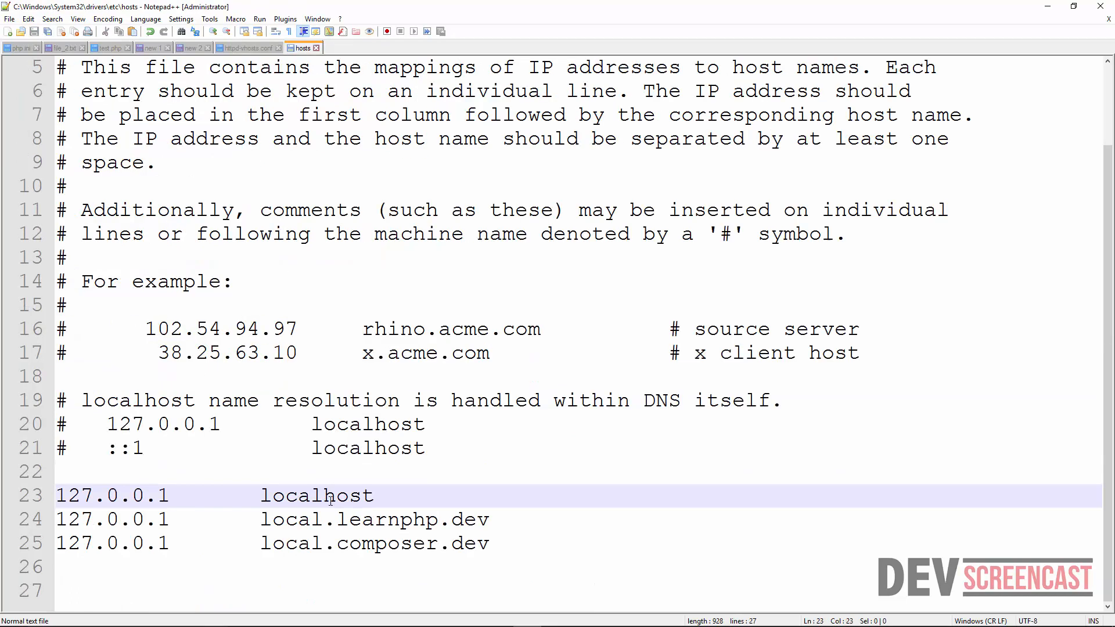
key(ctrl+d)
double_click(376, 521)
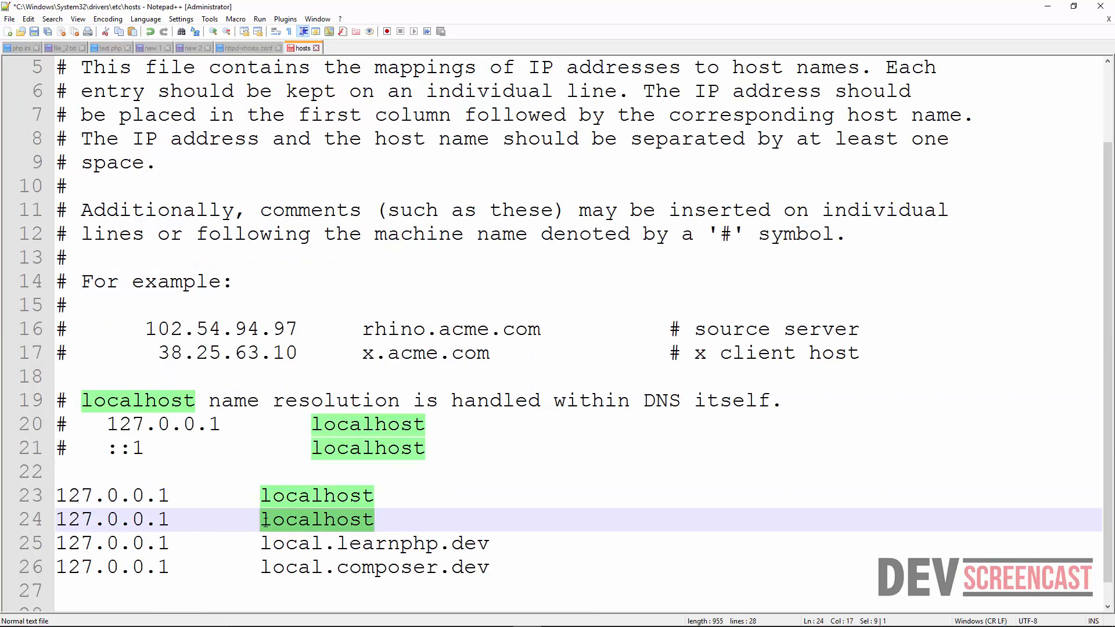
key(ctrl+v)
key(ctrl+s)
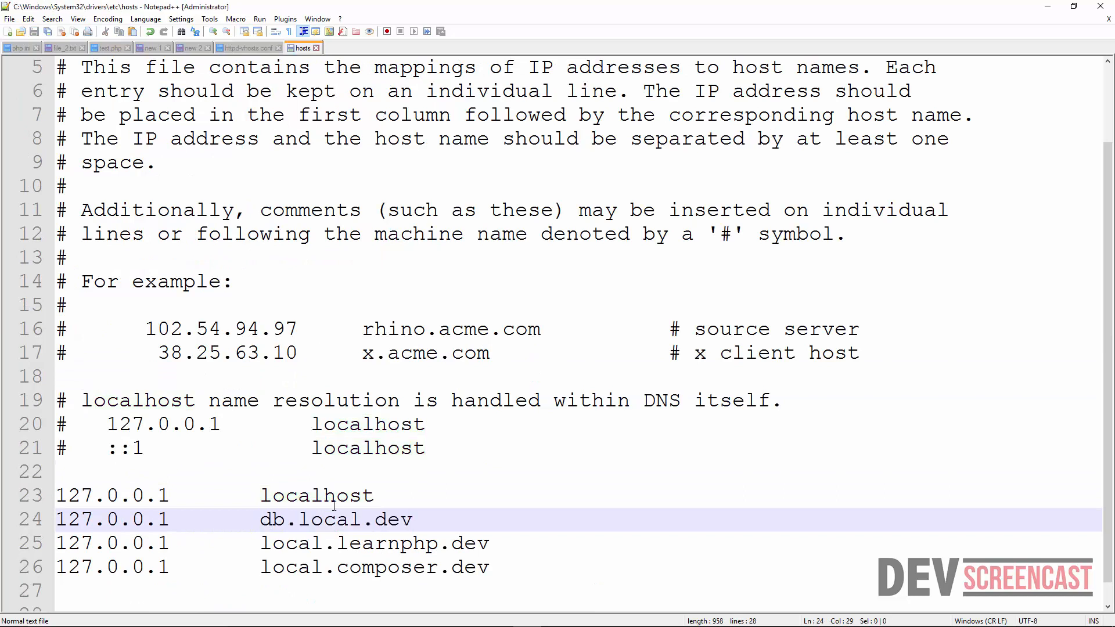
Step: Restart Apache in the XAMPP Control Panel and load db.local.dev in a new browser tab that replaces the localhost/phpmyadmin one
key(alt+Tab)
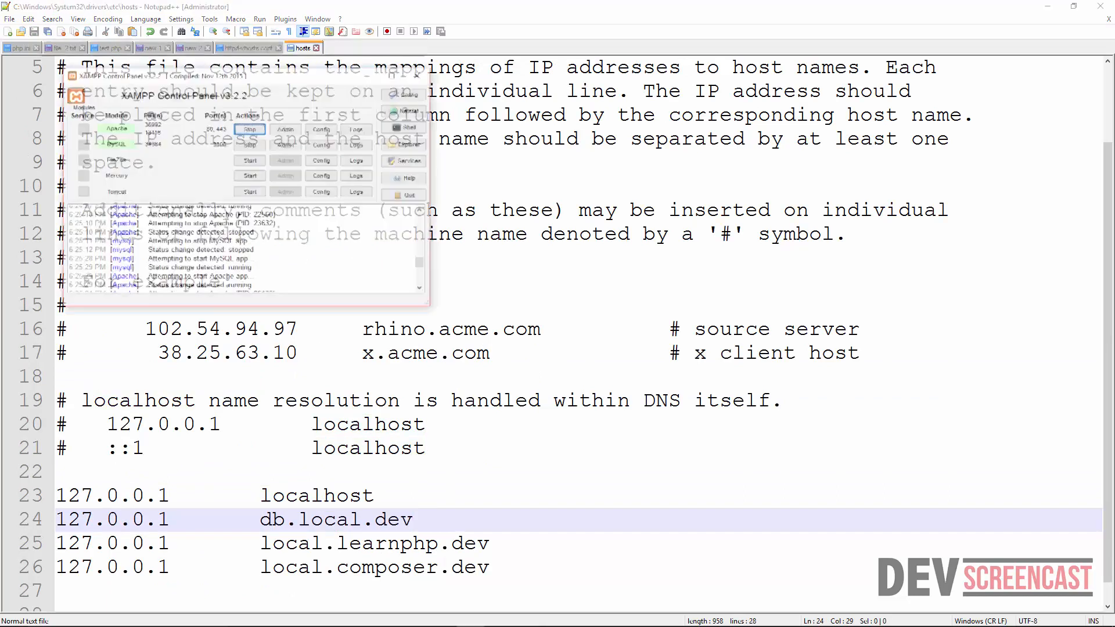
click(231, 94)
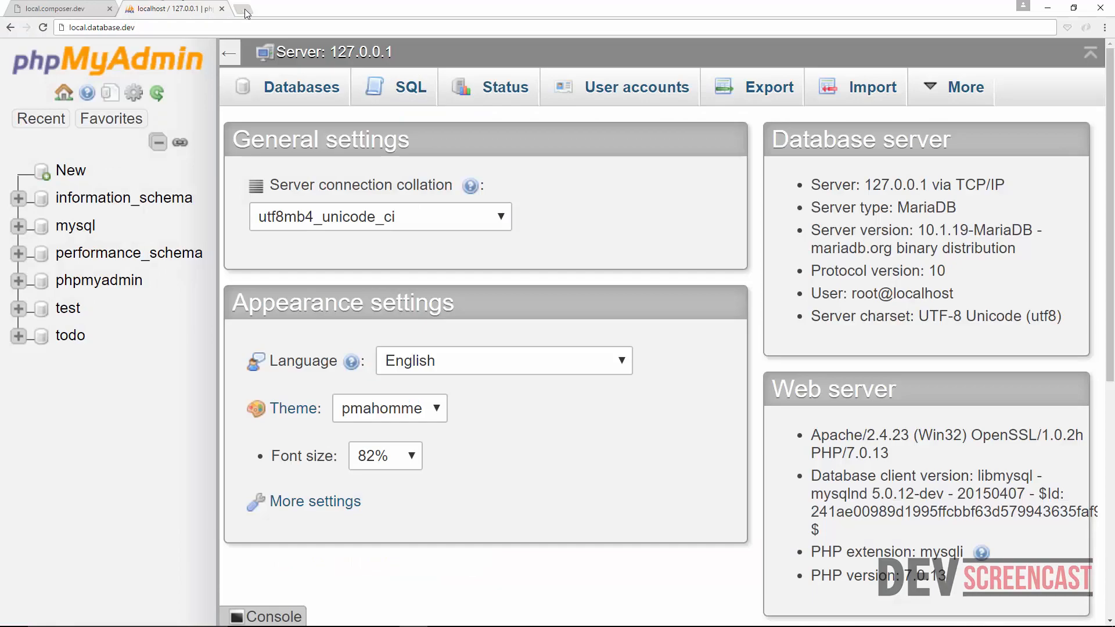
click(243, 10)
text(db.local.dev)
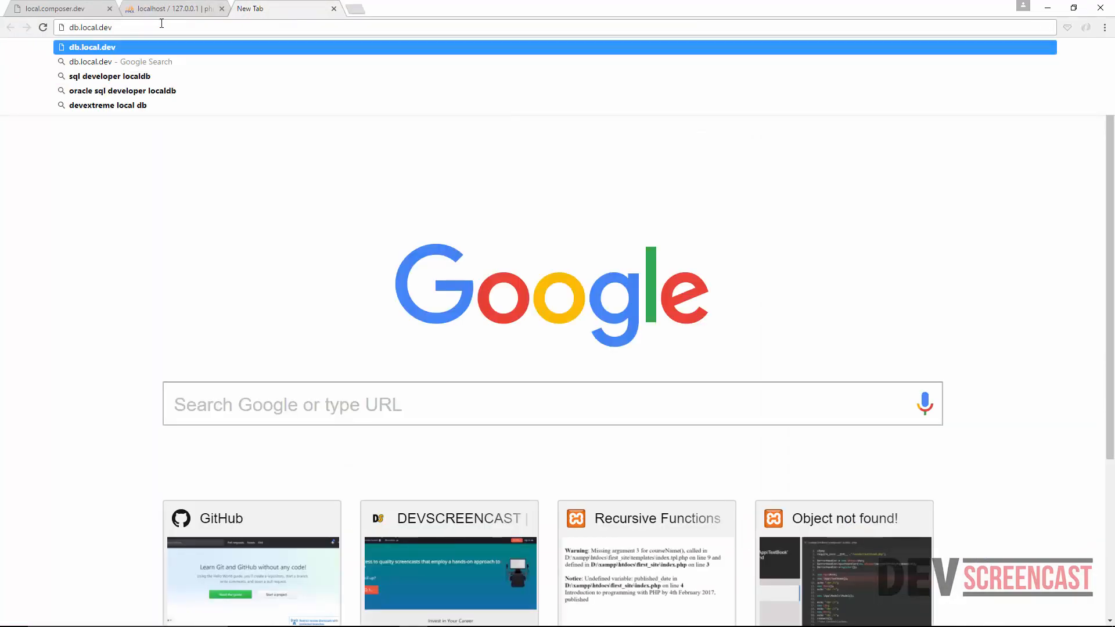
key(Return)
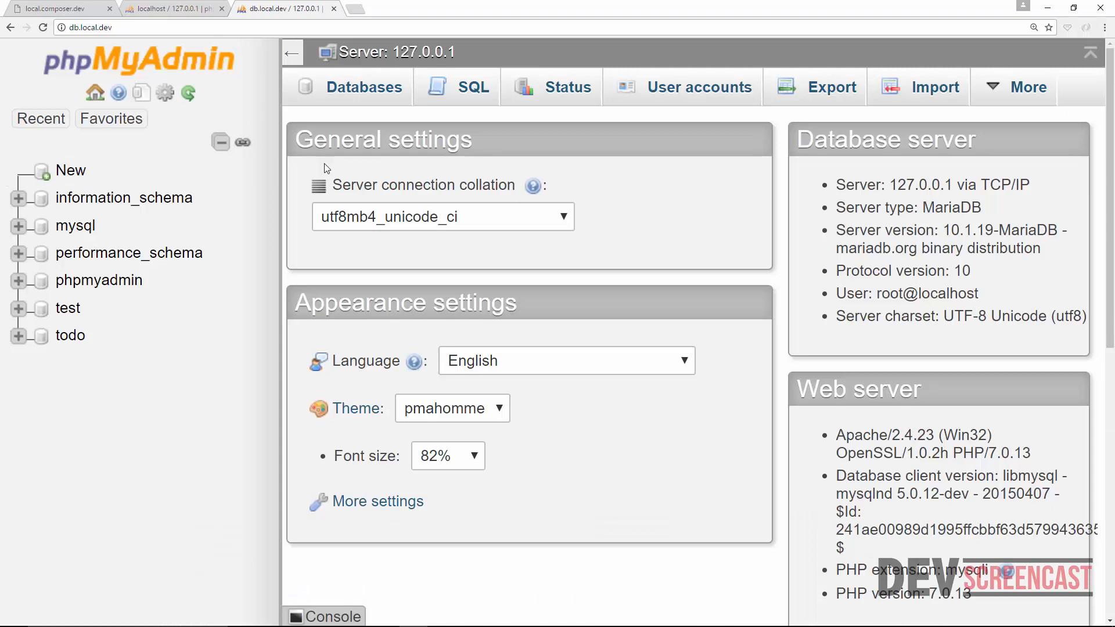
click(214, 10)
click(222, 9)
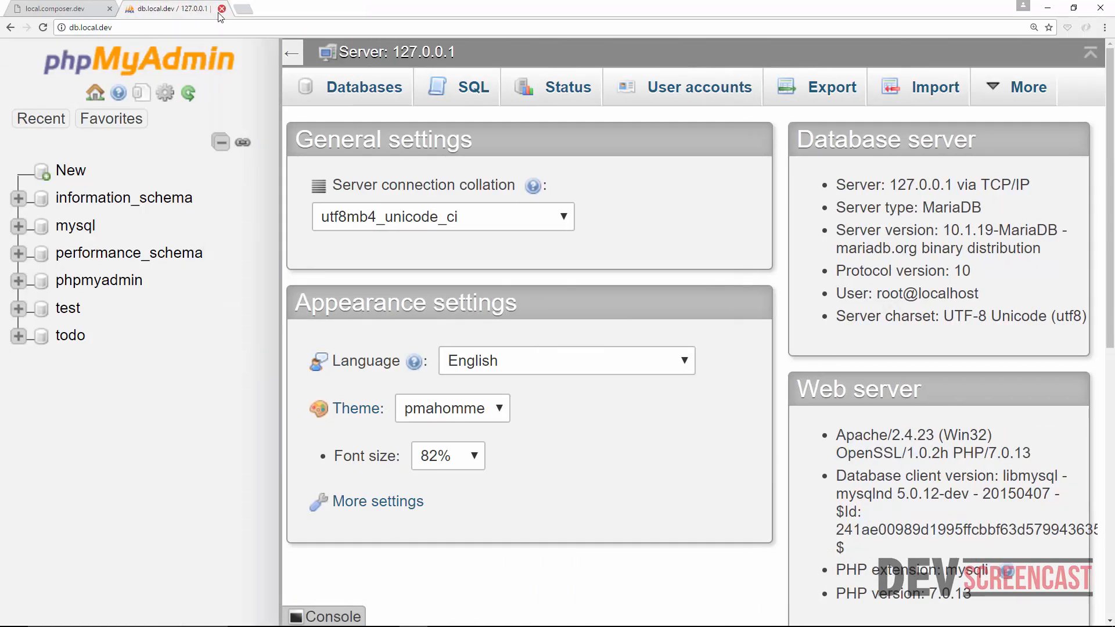